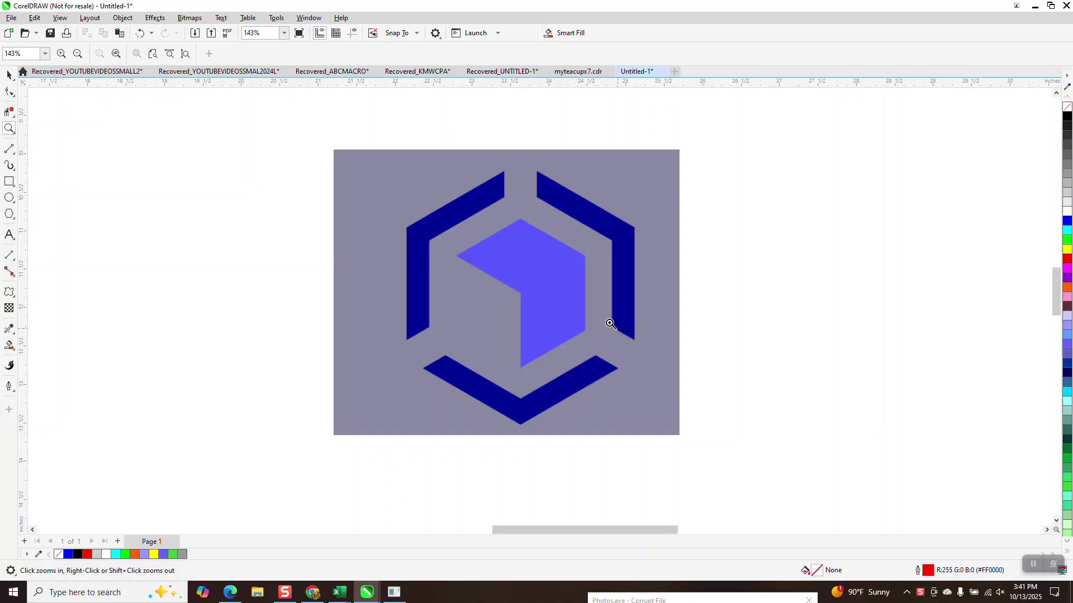
Enlarge the reference logo image to about 17.2 by 14.3 inches
right_click(603, 319)
left_click(8, 74)
scroll(436, 246, "down", 4)
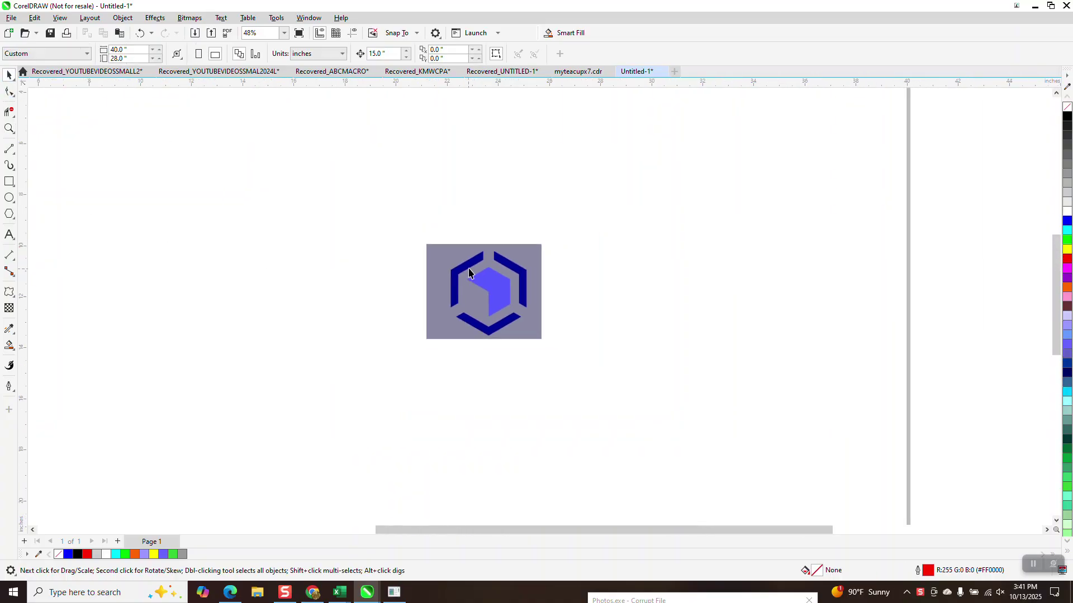
left_click_drag(541, 330, 541, 329)
left_click_drag(486, 290, 697, 386)
Draw a six-sided polygon about 8.5 by 9.8 inches beside the reference image
left_click(9, 128)
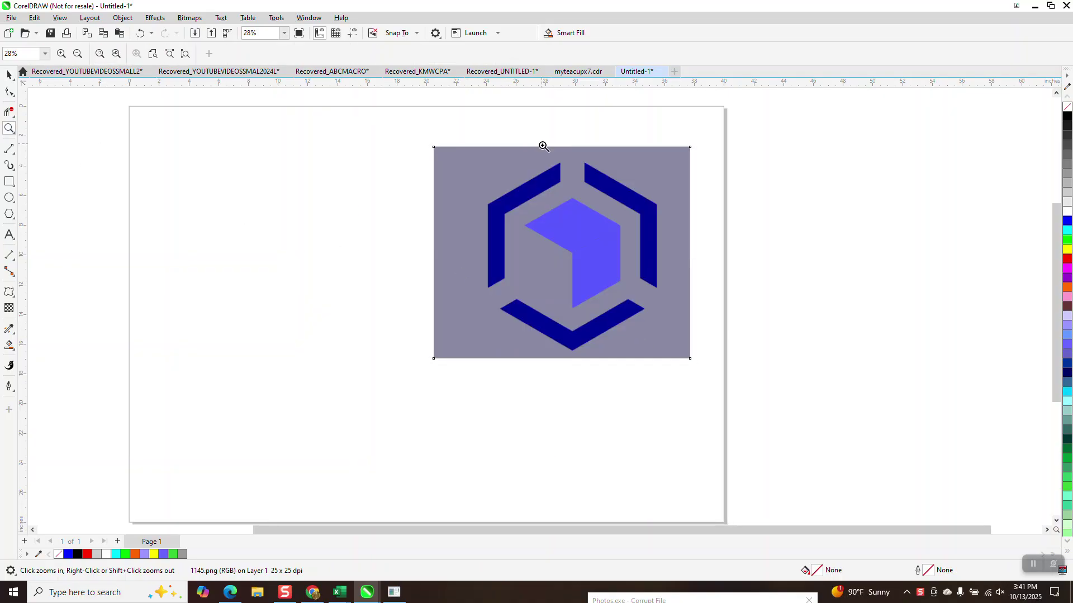
left_click_drag(540, 144, 610, 203)
scroll(505, 188, "down", 6)
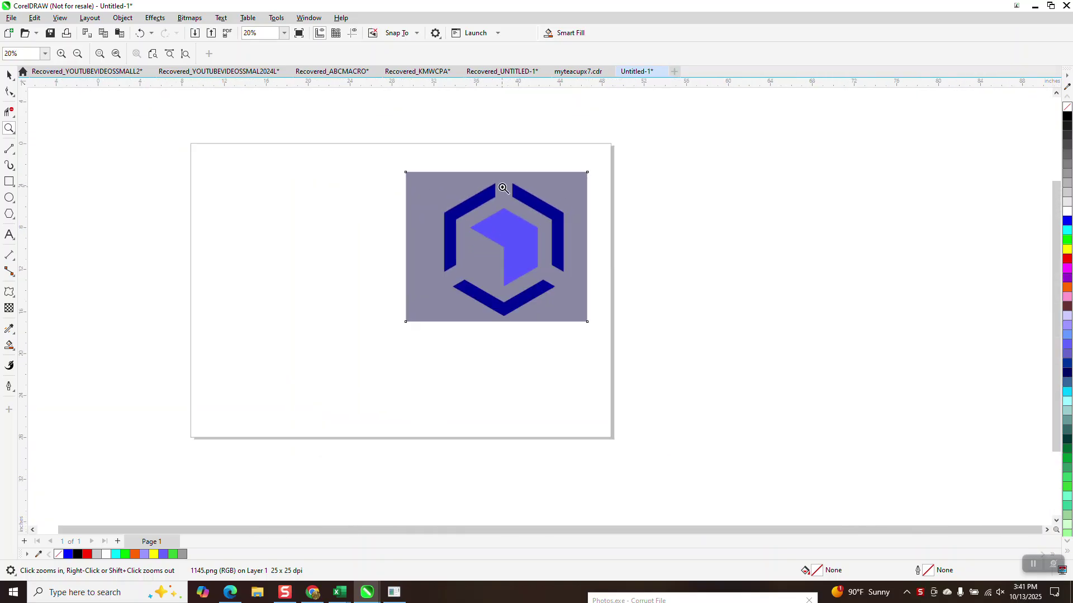
left_click(9, 214)
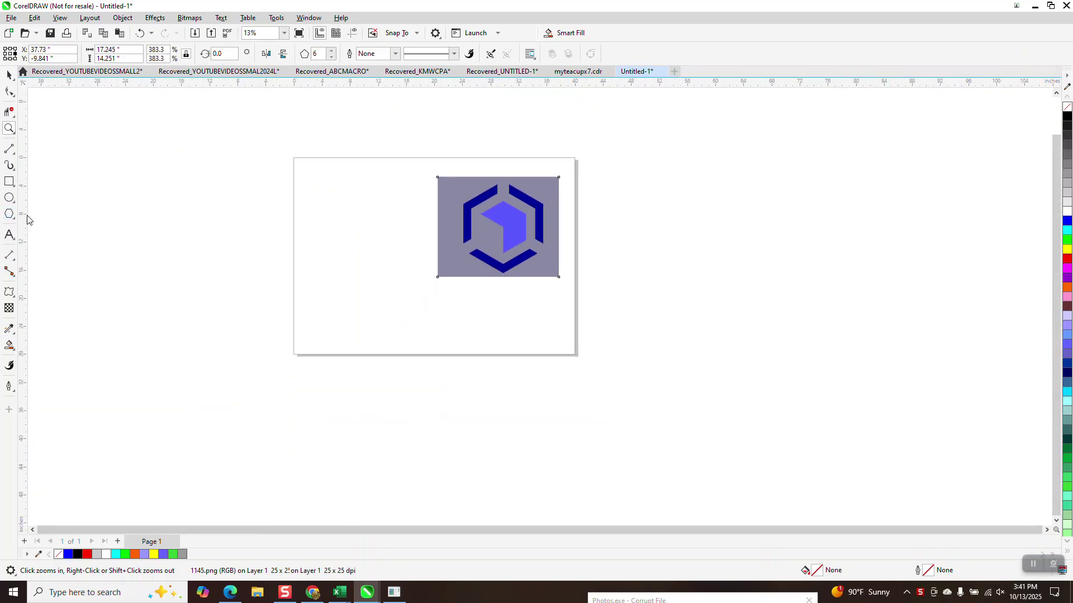
left_click_drag(437, 237, 367, 308)
Move the reference image toward the page's upper-right corner and center the hexagon on the page
left_click(9, 74)
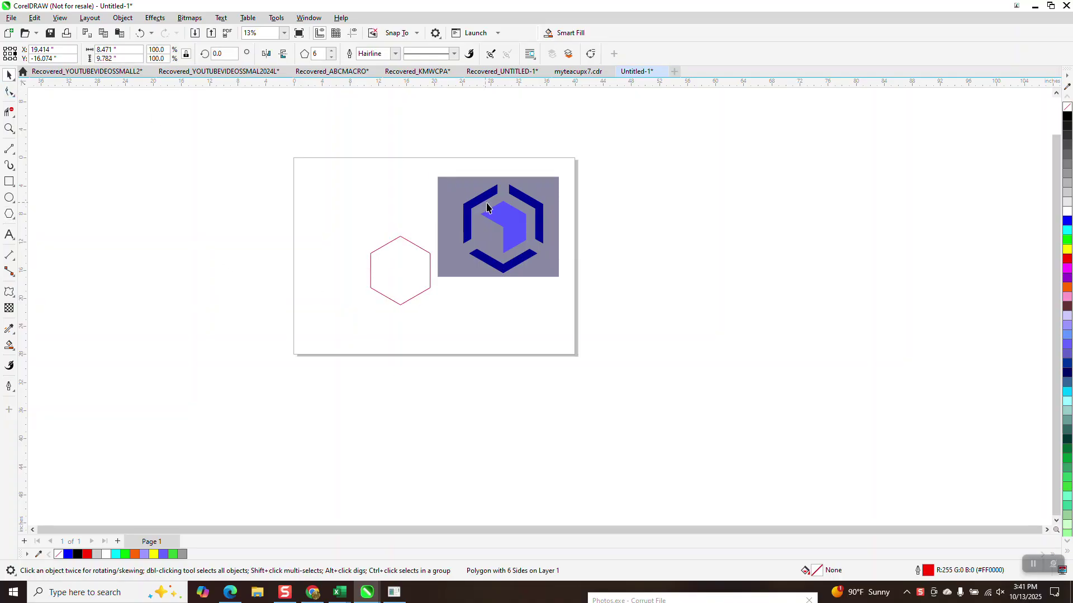
left_click_drag(484, 204, 537, 191)
left_click(413, 272)
key("p")
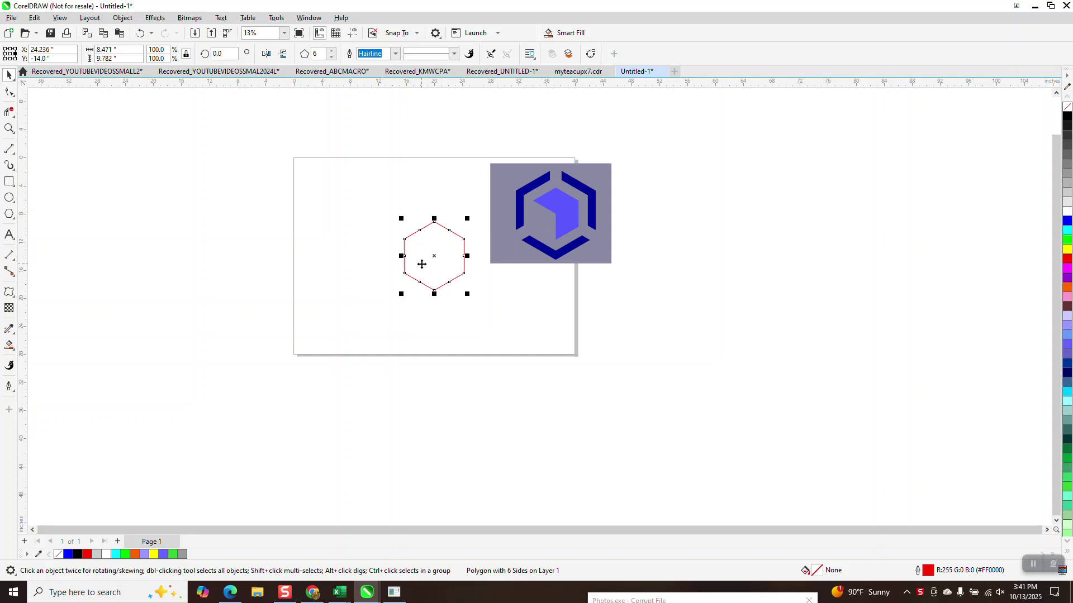
Apply a one-step inside contour with a 1-inch offset to the hexagon and enlarge it to about 14.5 by 16.8 inches, centered on the page
left_click(123, 17)
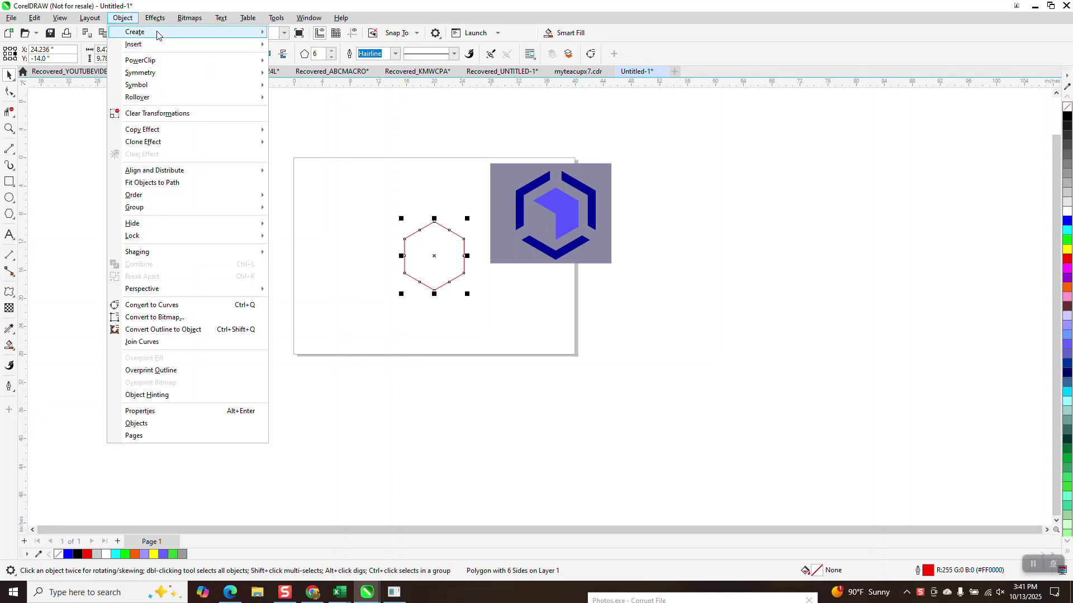
mouse_move(155, 17)
left_click(194, 273)
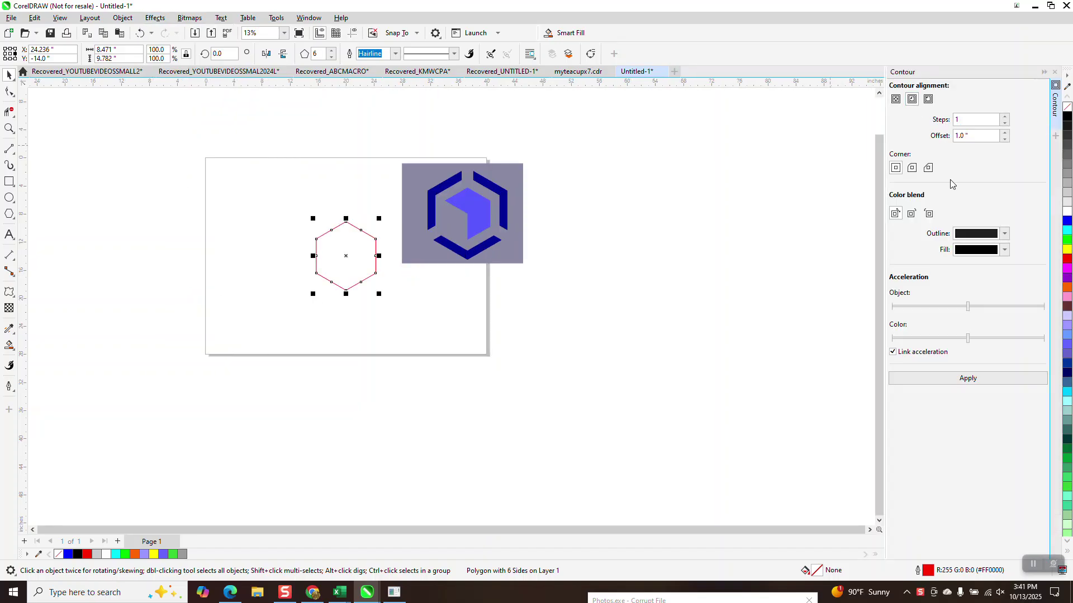
left_click(982, 384)
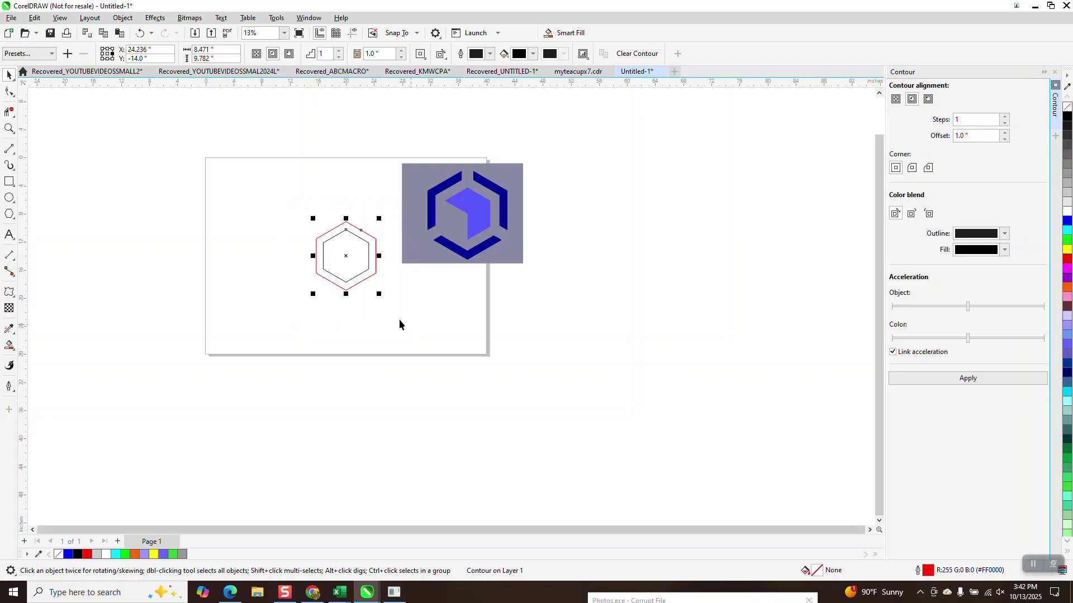
left_click_drag(381, 295, 425, 345)
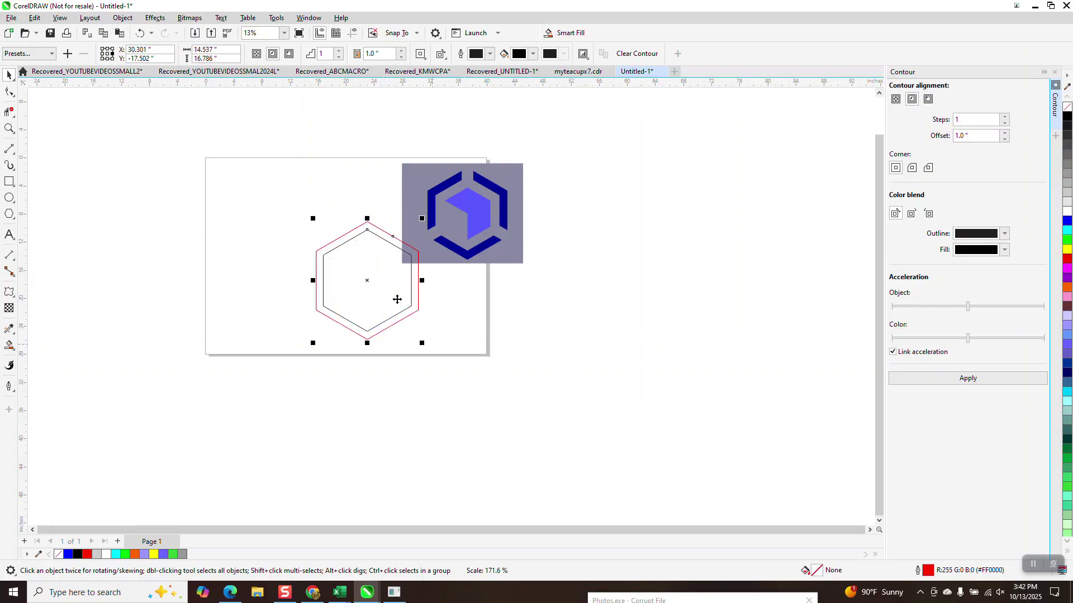
key("p")
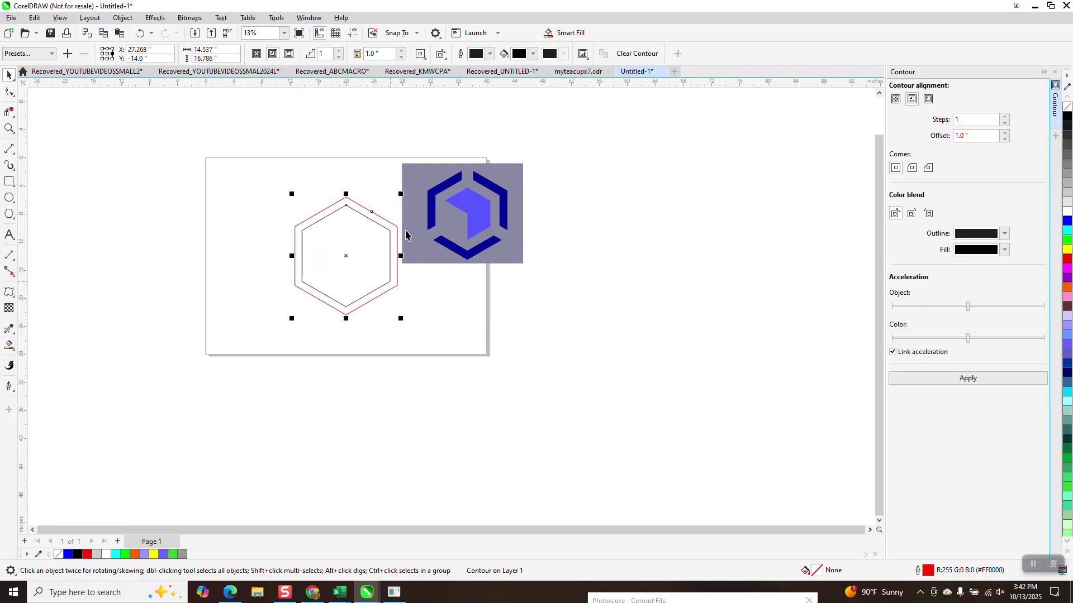
Break the contour apart and delete the inner hexagon
left_click(123, 18)
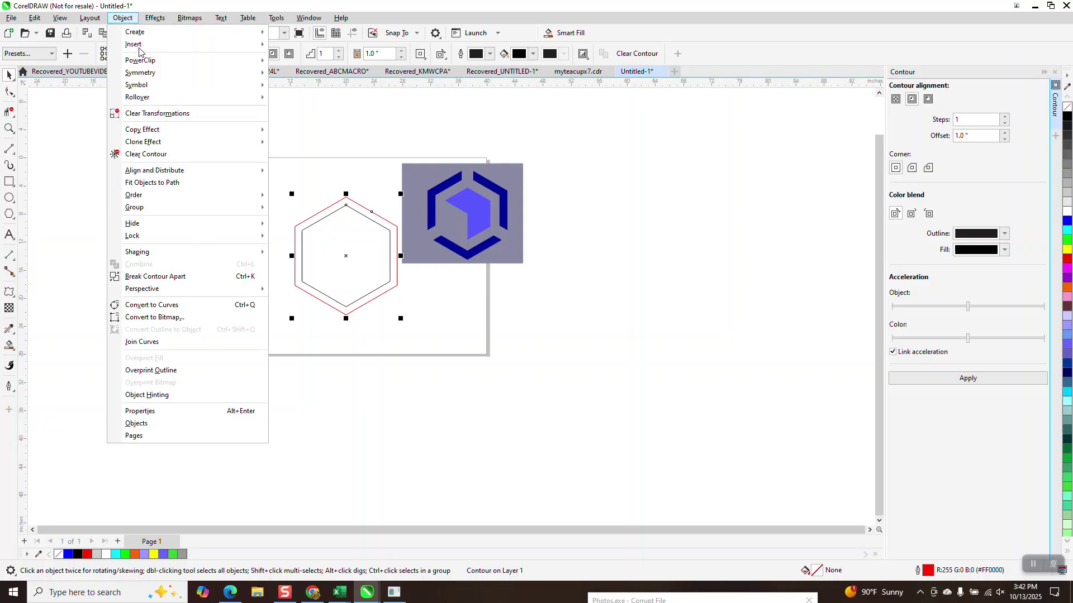
left_click(187, 276)
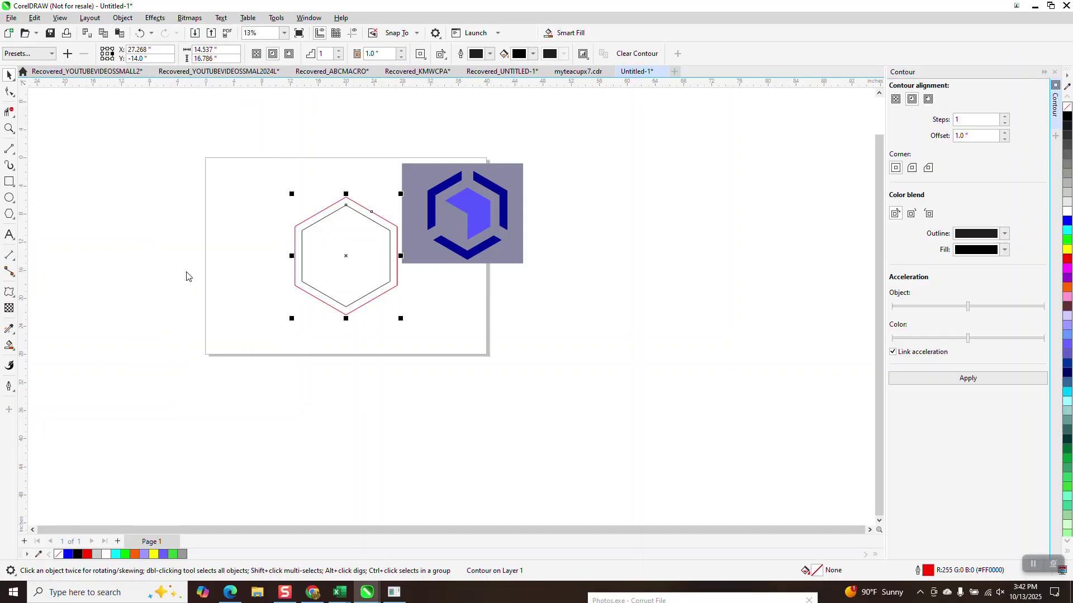
left_click(364, 220)
key("Delete")
Apply a one-step inside contour with a 2-inch offset to the large hexagon
left_click(390, 222)
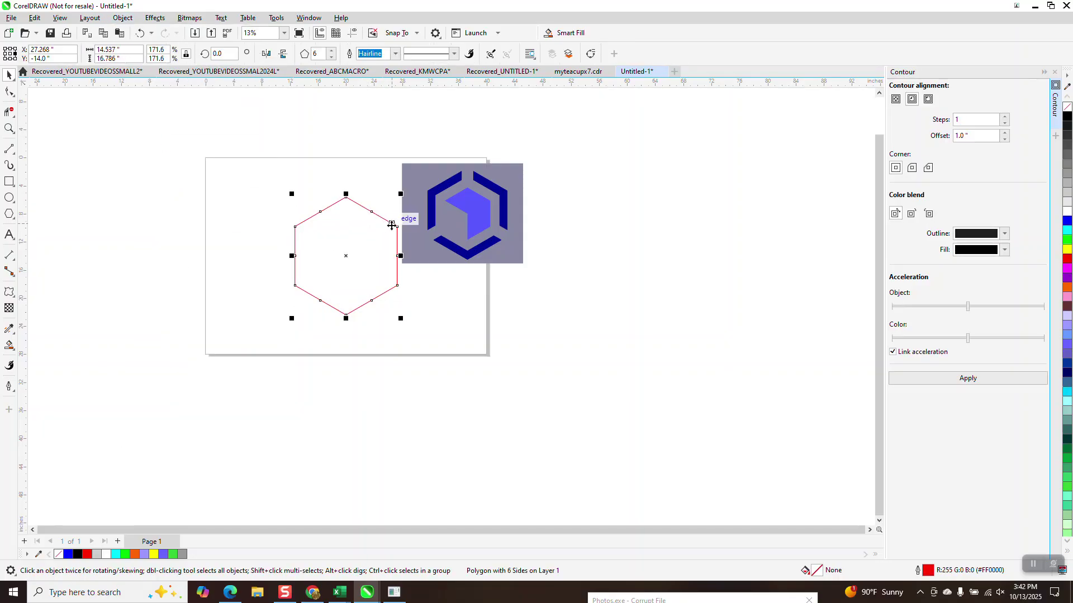
left_click(950, 375)
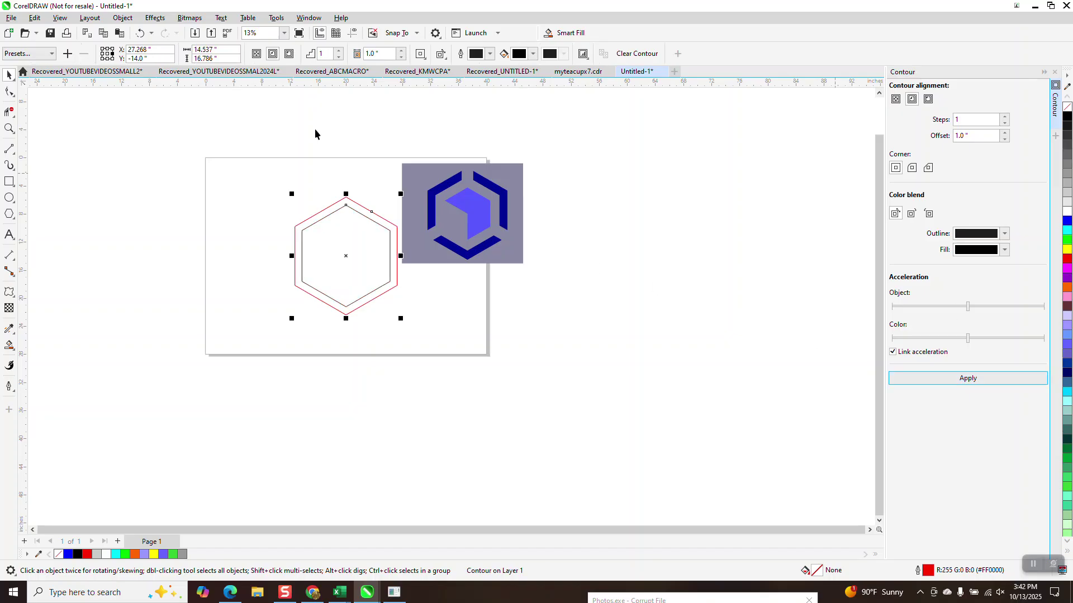
left_click(140, 33)
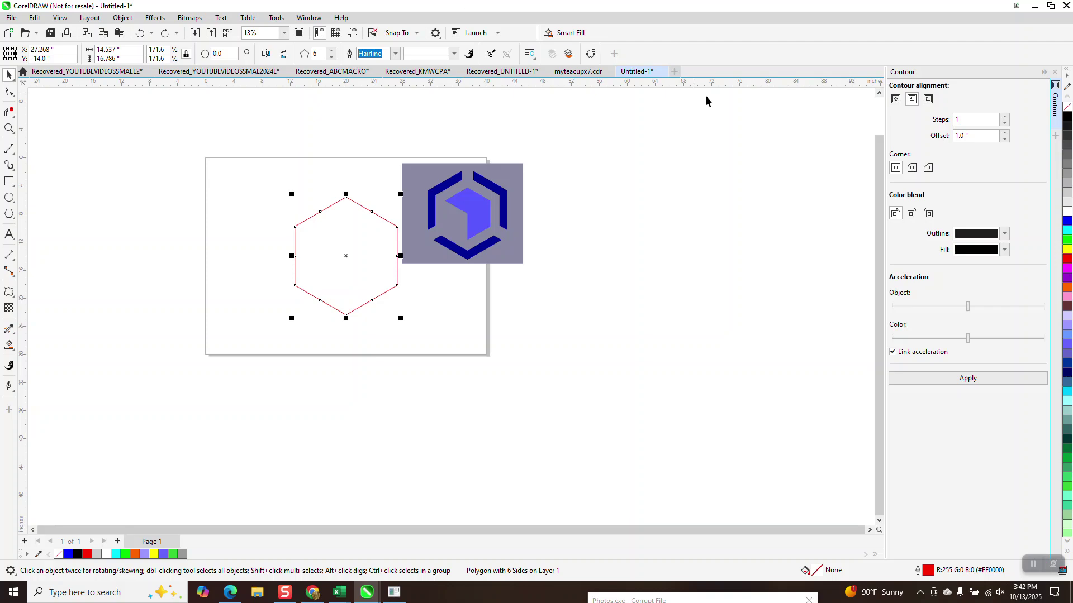
left_click(971, 137)
type("2")
key("Return")
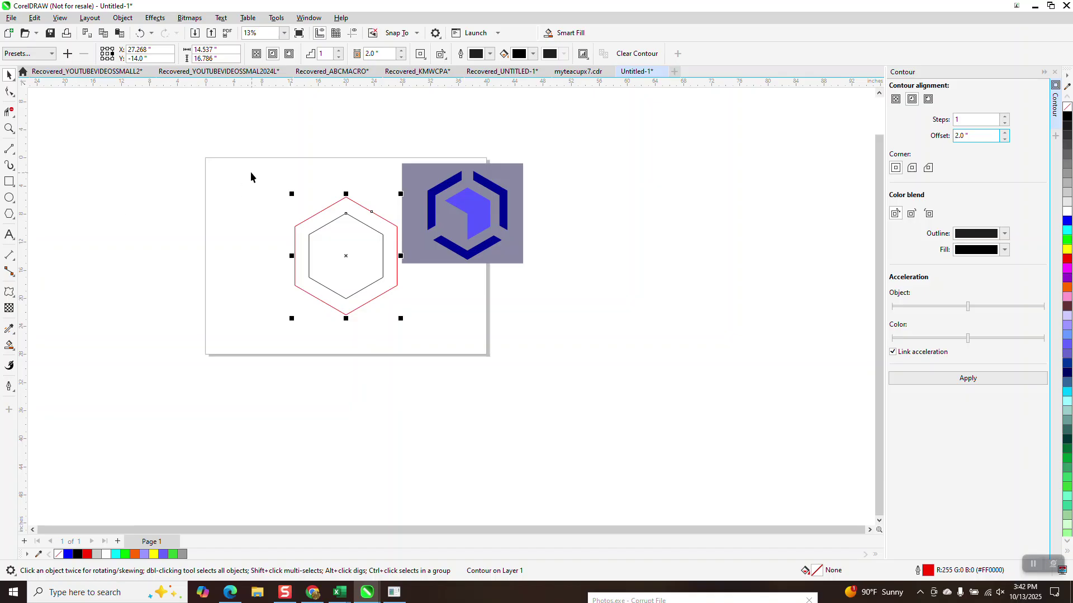
Break the 2-inch contour apart from the outer hexagon
left_click_drag(250, 176, 481, 397)
left_click(123, 17)
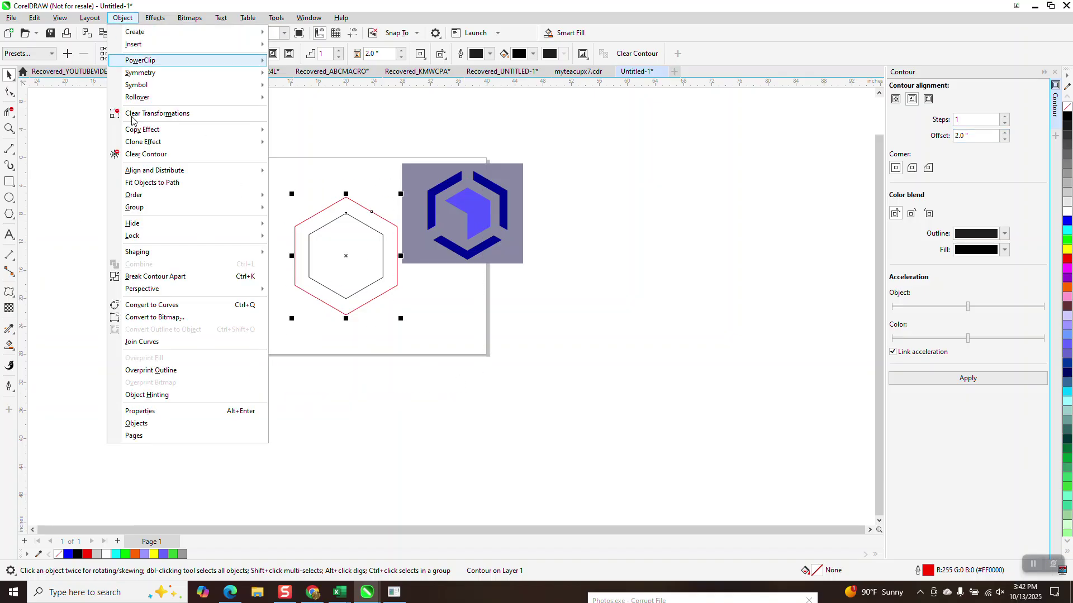
left_click(246, 274)
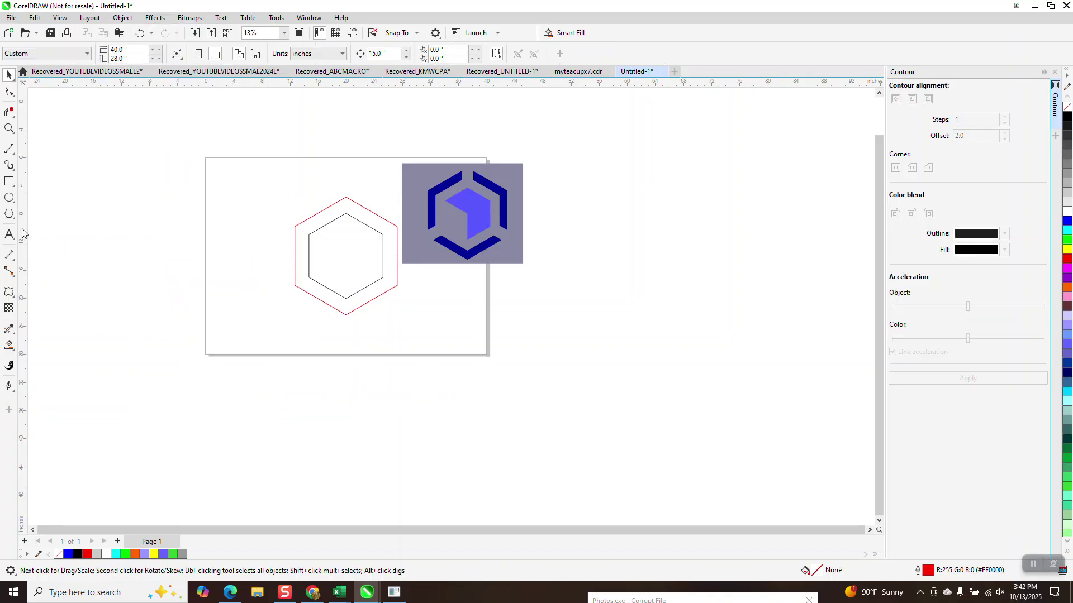
Draw a third hexagon about 6.1 by 7.1 inches and center it on the page inside the other two
left_click(9, 214)
mouse_move(139, 204)
left_mouse_down()
mouse_move(119, 259)
mouse_move(137, 249)
left_mouse_up()
key("p")
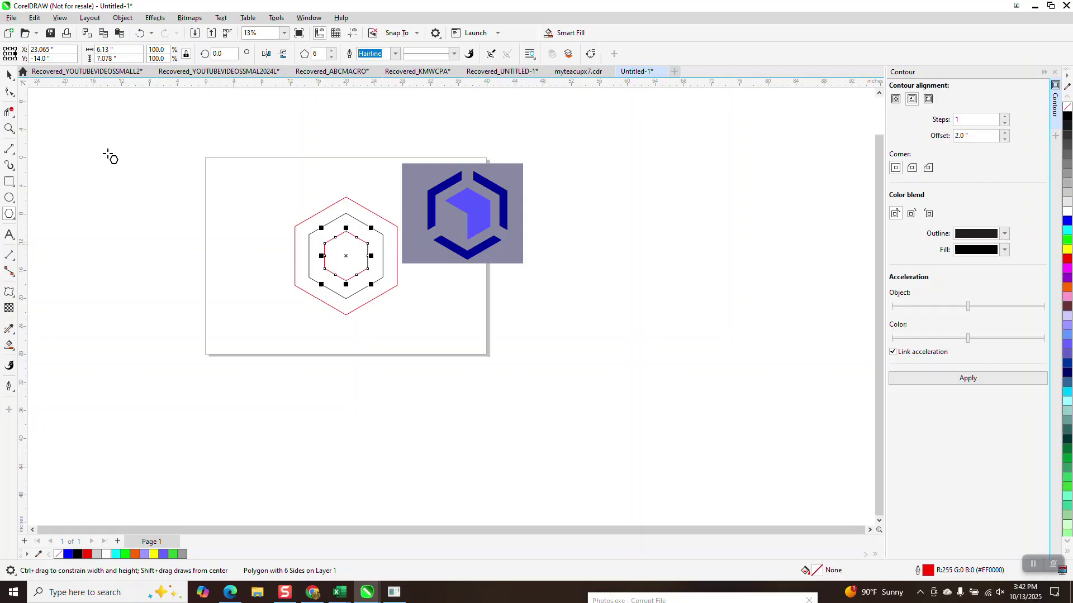
Try to draw 2-Point Lines joining the innermost hexagon's two upper side corners and bottom corner to its center
left_click(9, 128)
left_click_drag(288, 191, 431, 316)
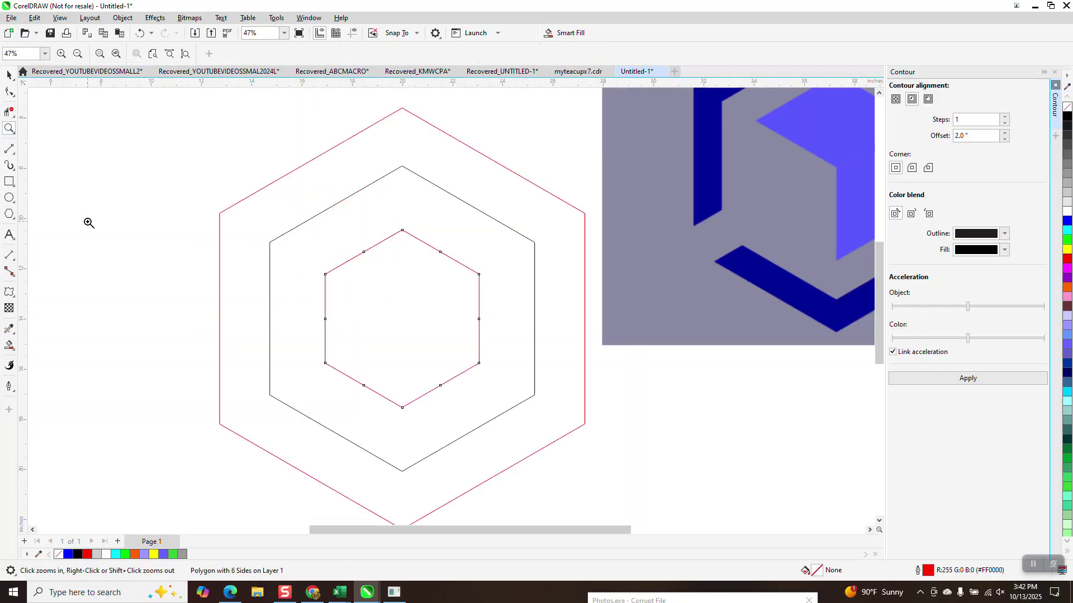
left_click(17, 156)
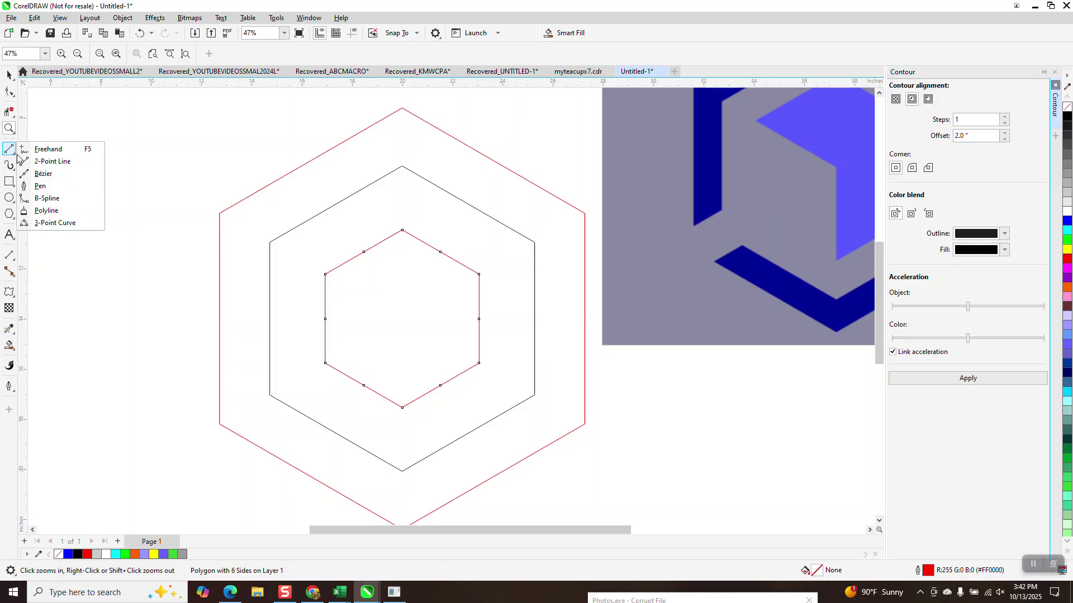
left_click(52, 162)
left_click_drag(391, 314, 325, 275)
left_click_drag(478, 274, 391, 315)
left_click_drag(403, 408, 397, 359)
key("Delete")
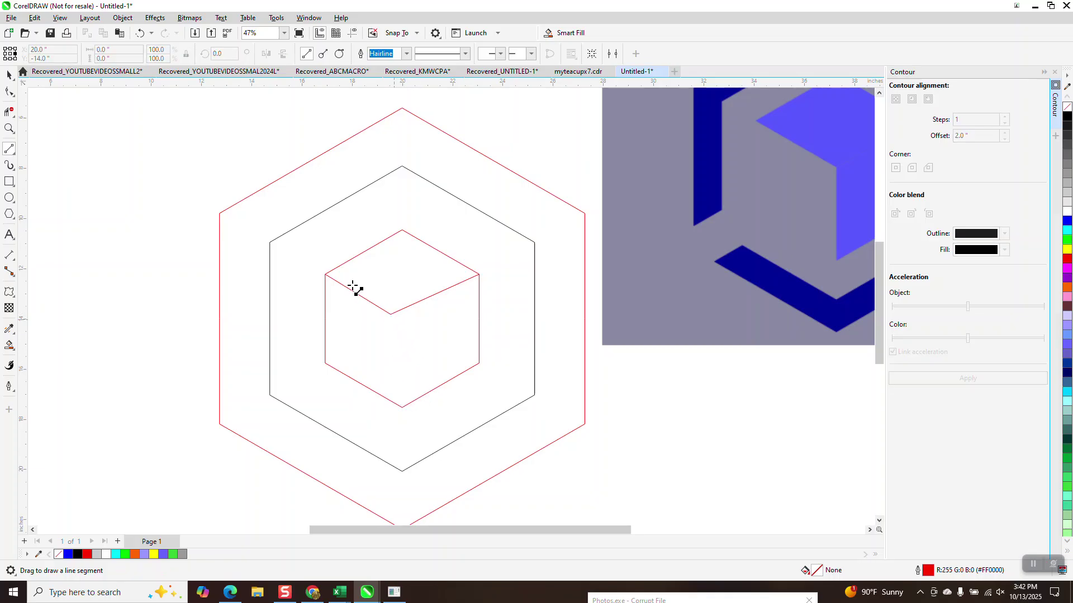
Undo the lines drawn inside the innermost hexagon
left_click(9, 75)
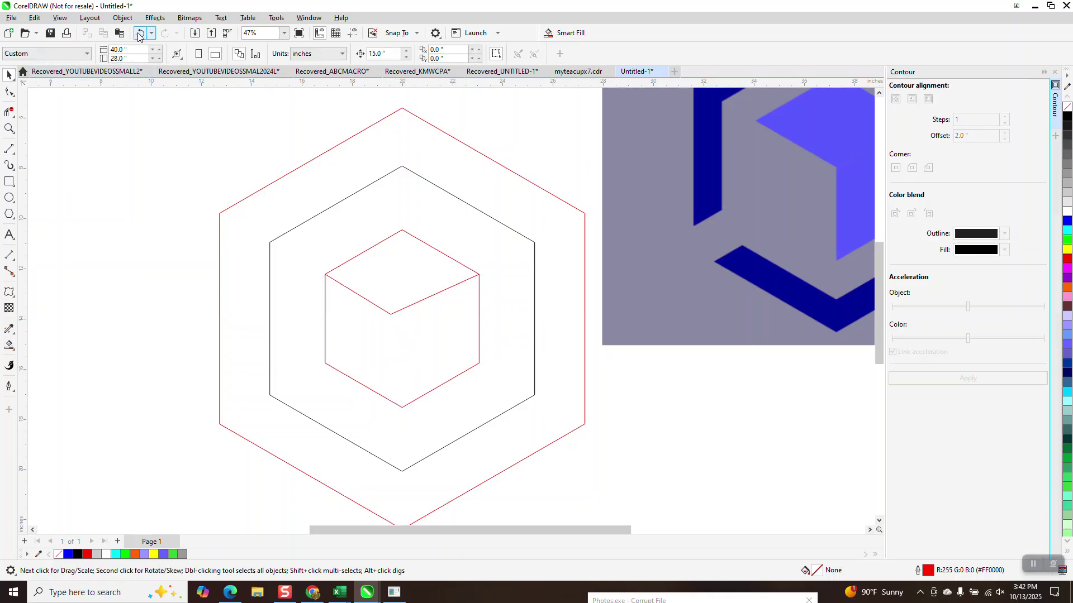
left_click(141, 34)
left_click(141, 34)
left_click(142, 34)
left_click(141, 35)
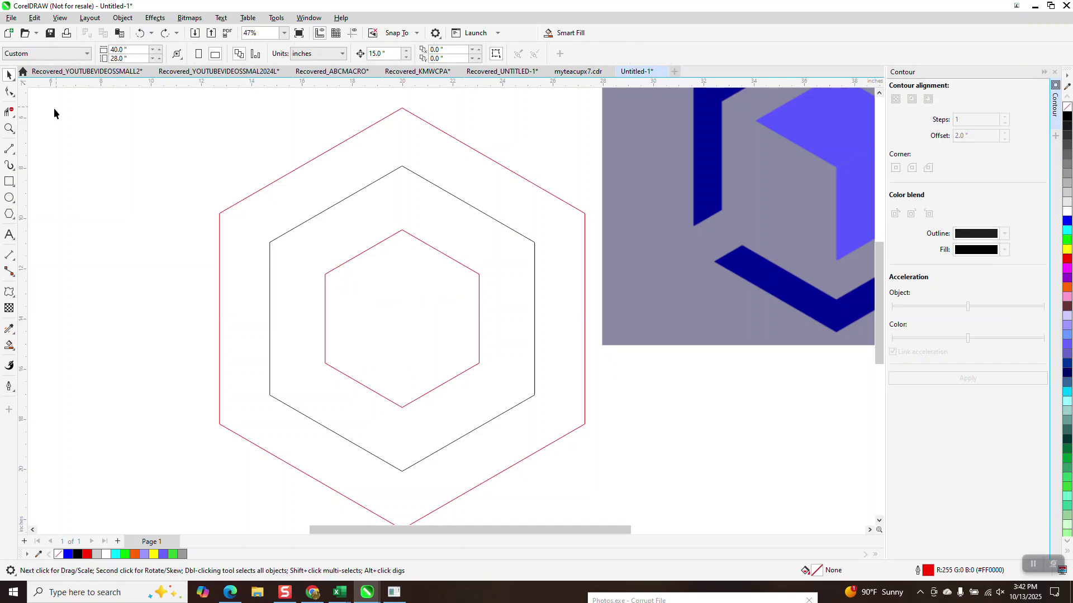
Draw 2-Point Lines from the innermost hexagon's exact center to its upper-left, upper-right and bottom corners, forming a cube
left_click(9, 149)
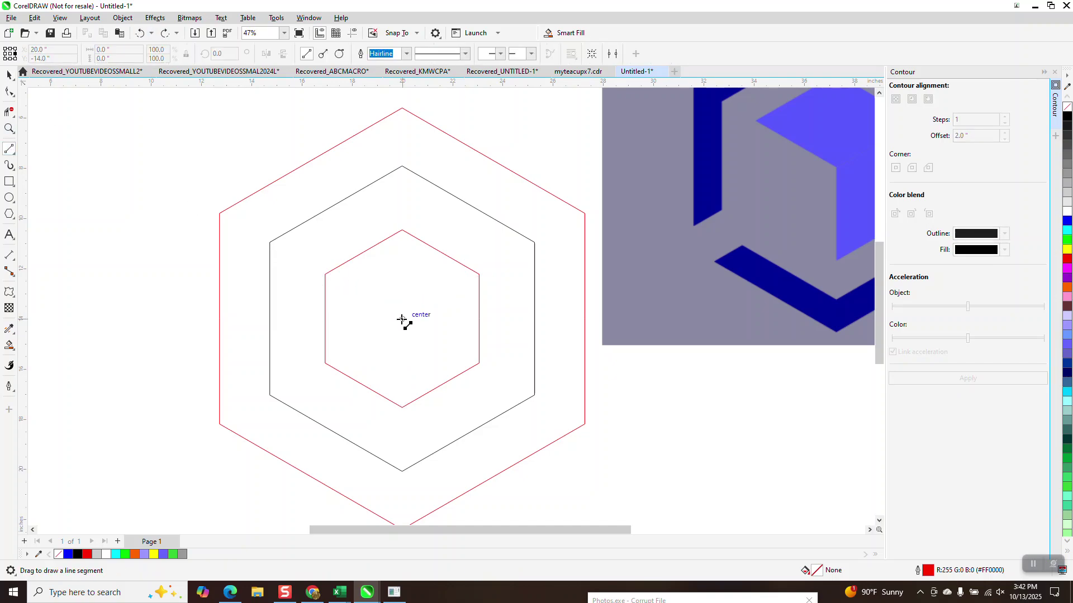
left_click_drag(402, 320, 325, 274)
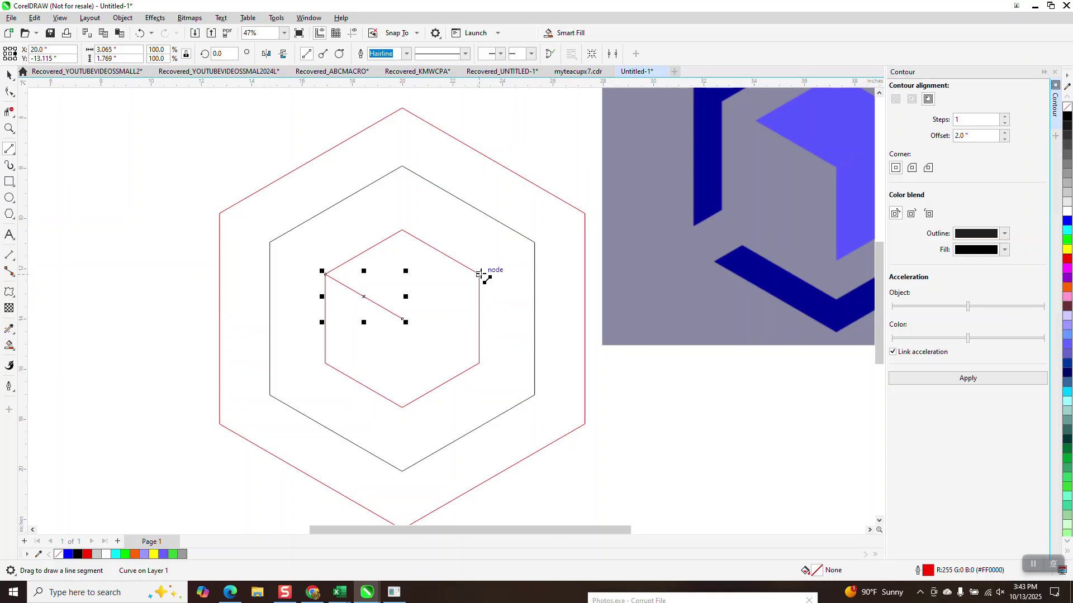
left_click_drag(478, 274, 403, 320)
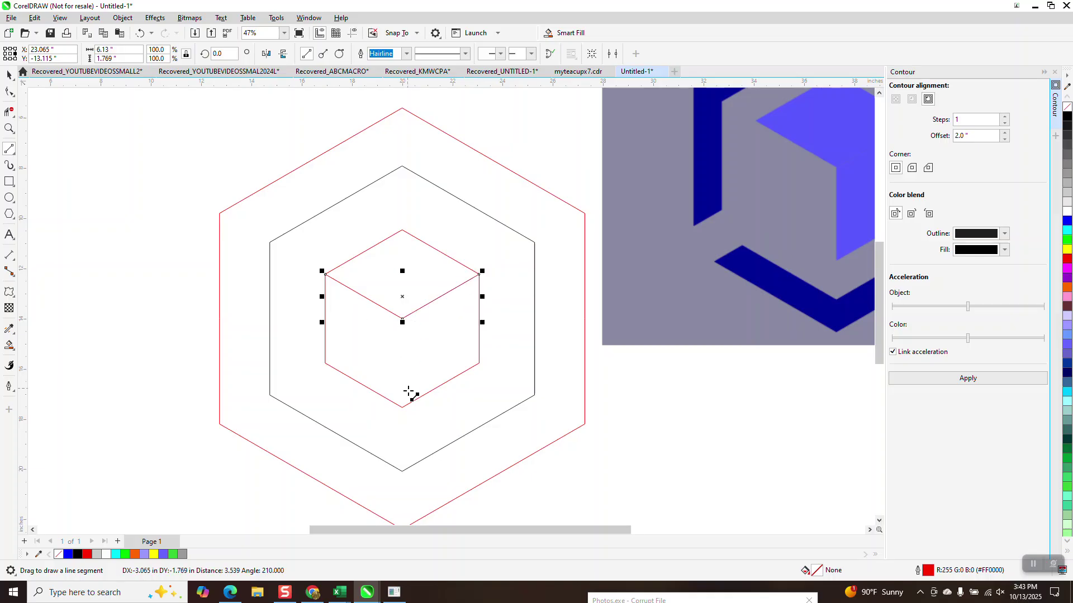
left_click_drag(403, 407, 402, 319)
key("Delete")
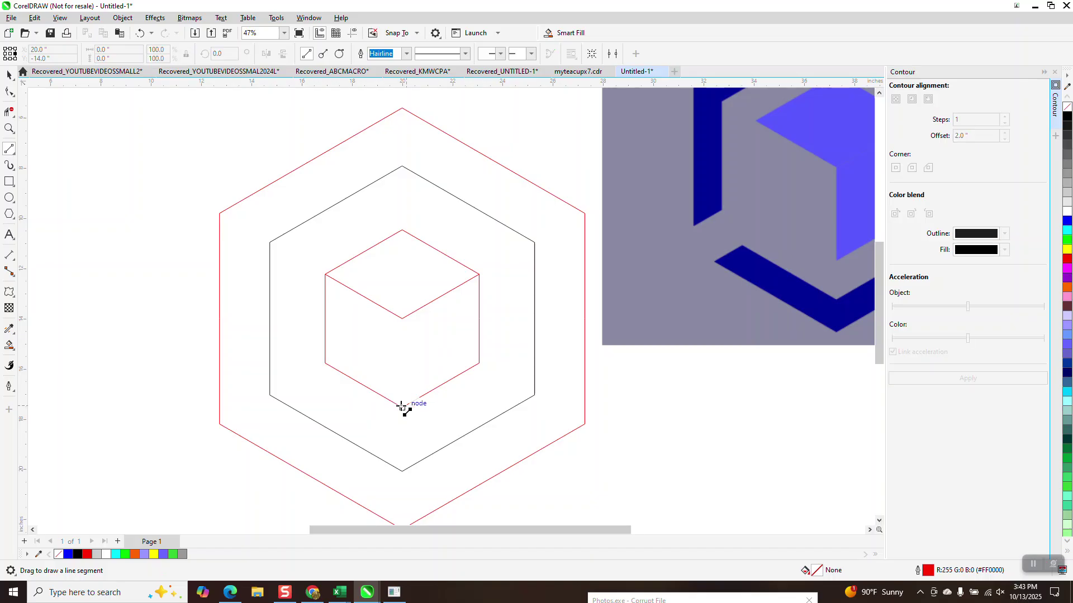
left_click_drag(402, 407, 404, 320)
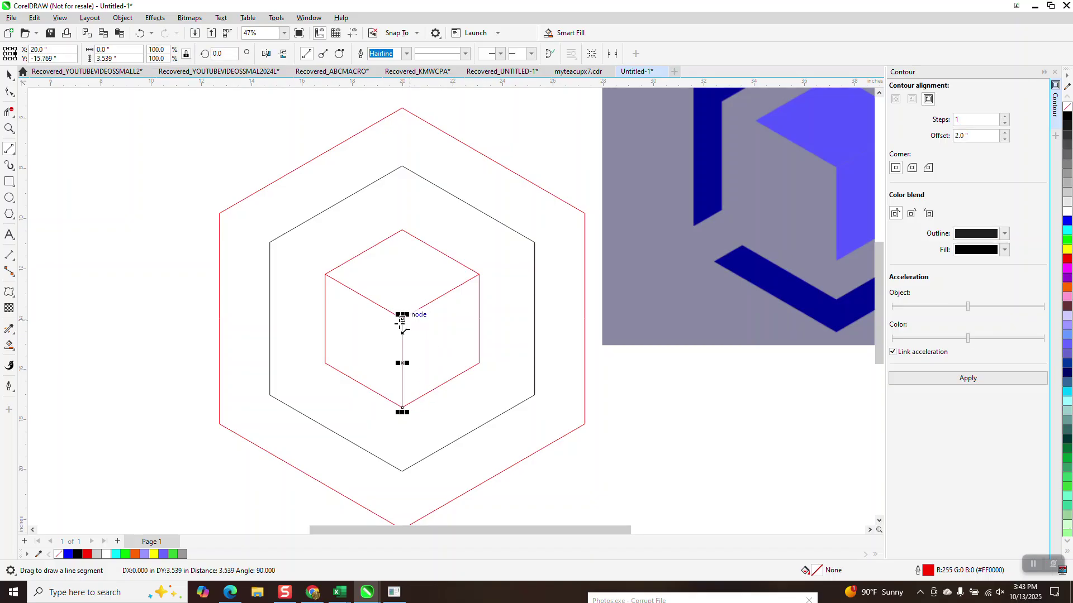
Draw a rectangle about 2.8 by 5.1 inches, centered horizontally on the page and crossing the top corners of the two outer hexagons
scroll(378, 296, "down", 1)
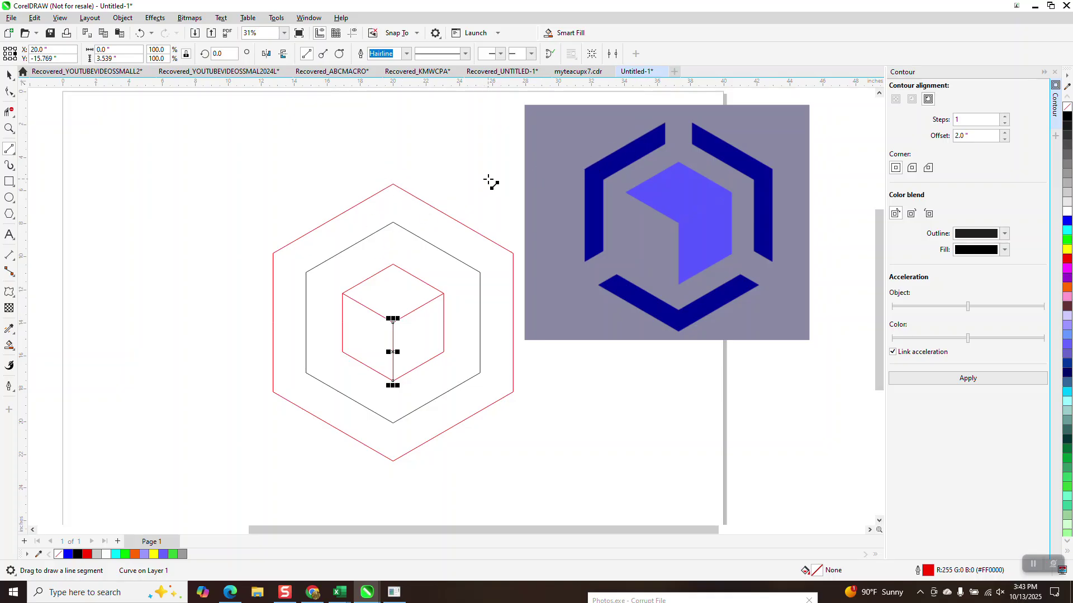
left_click(10, 182)
left_click_drag(369, 160, 416, 245)
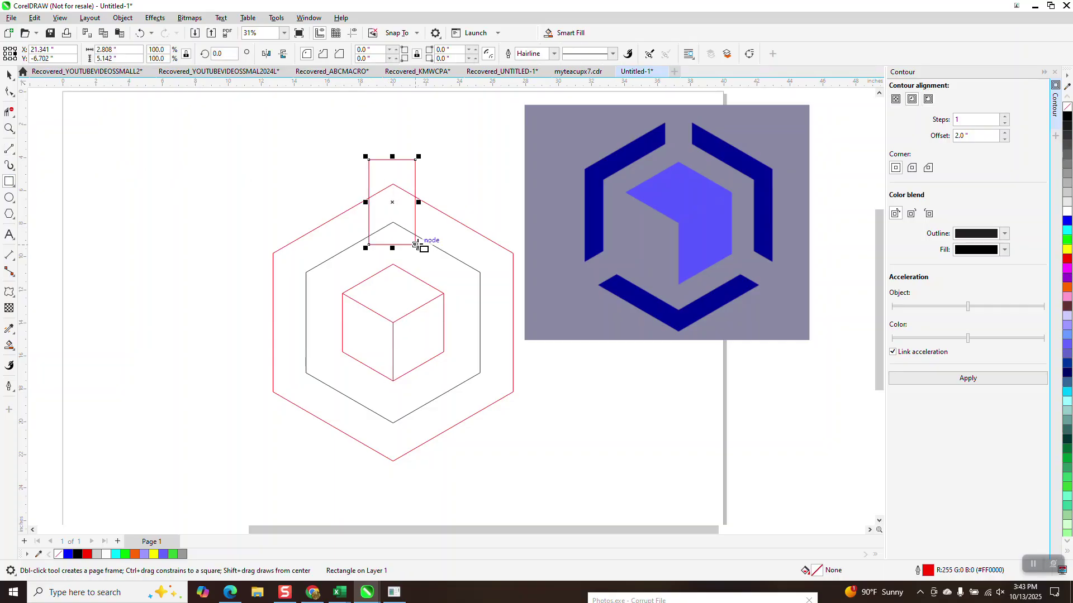
key("p")
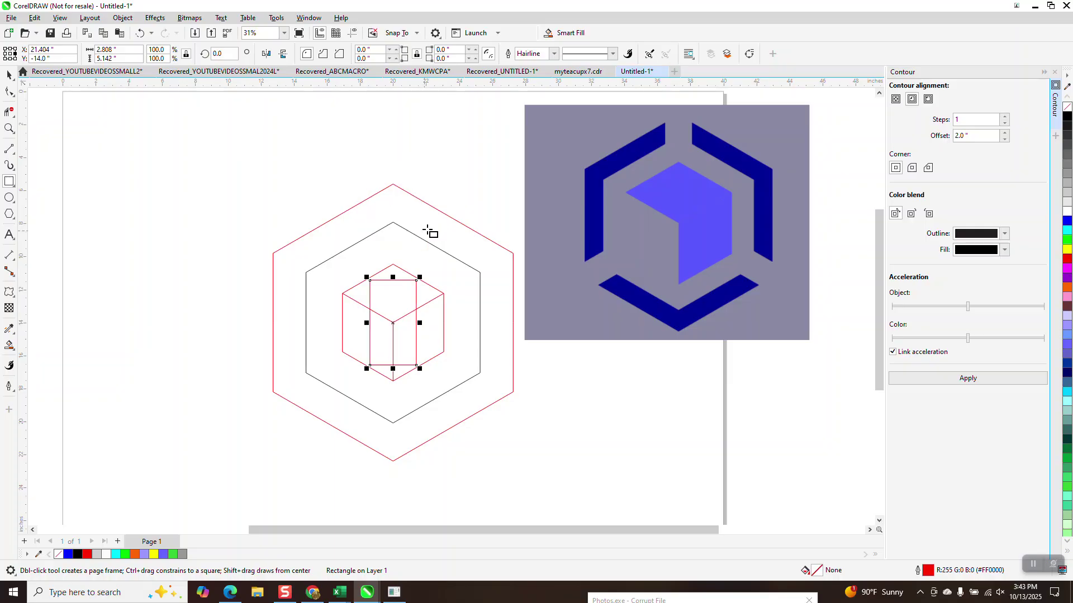
left_click(9, 75)
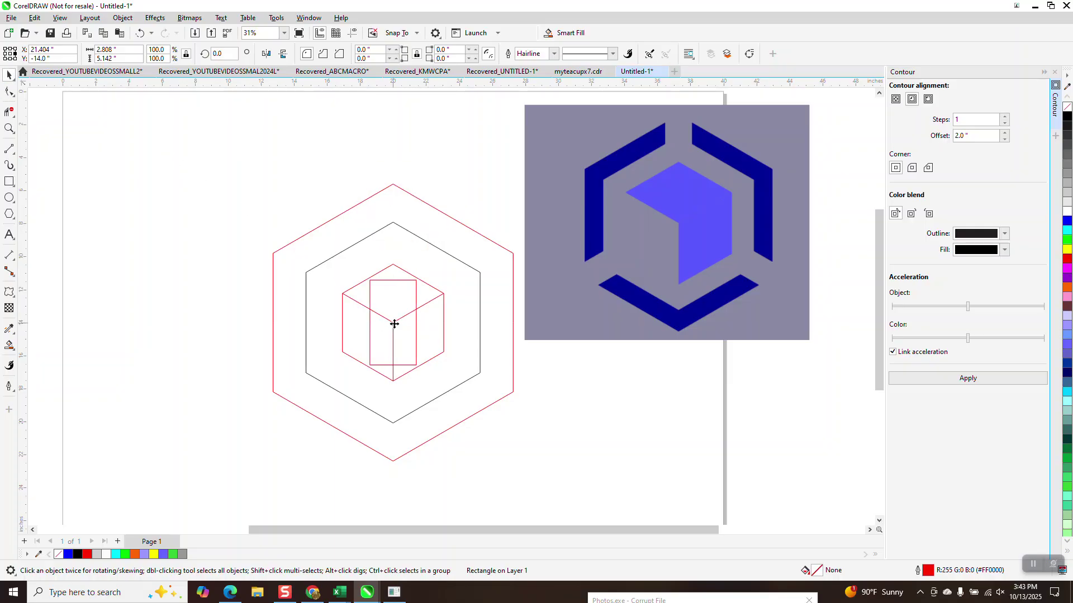
left_click_drag(394, 324, 406, 209)
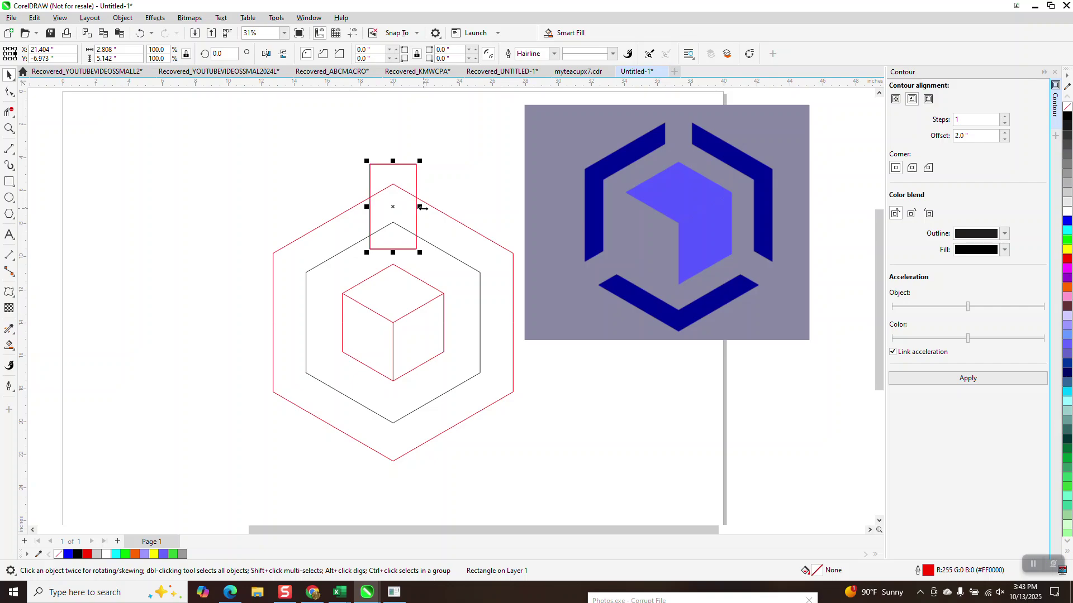
Copy the gap rectangle rotated 120 degrees around the hexagons' center, and repeat it to cover the two lower side corners
left_click(223, 54)
type("120")
key("Return")
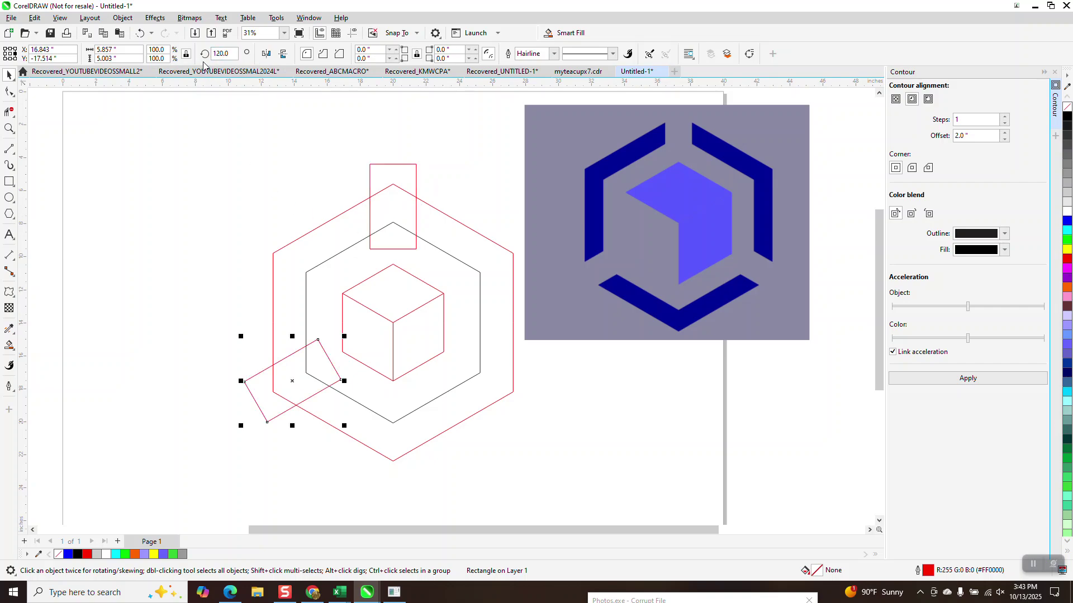
key("ctrl+r")
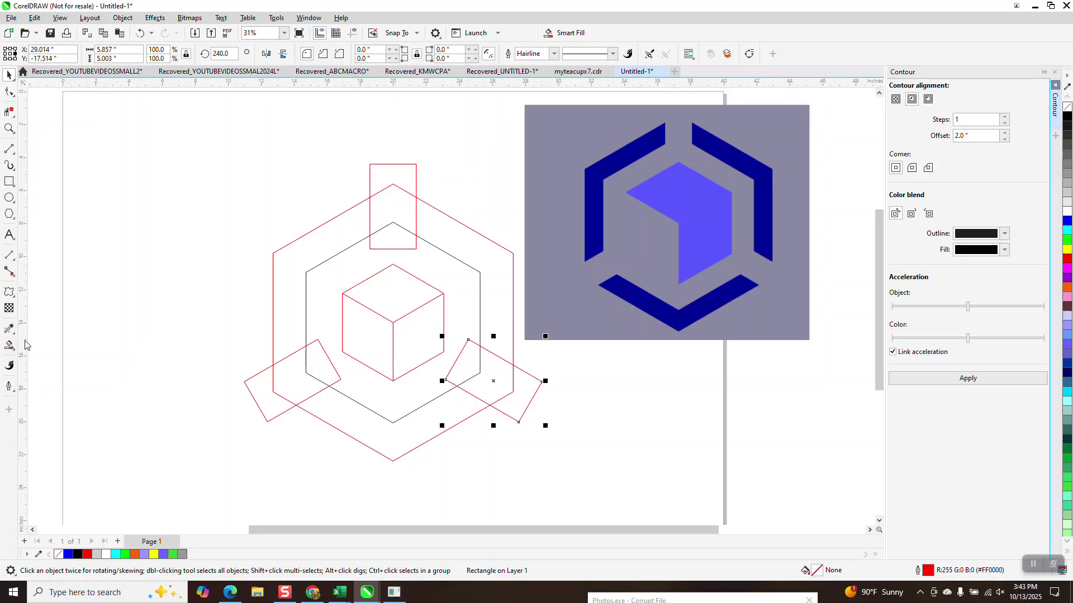
Smart Fill the three outer ring segments and the cube's top and right faces with blue and no outline
left_click(14, 354)
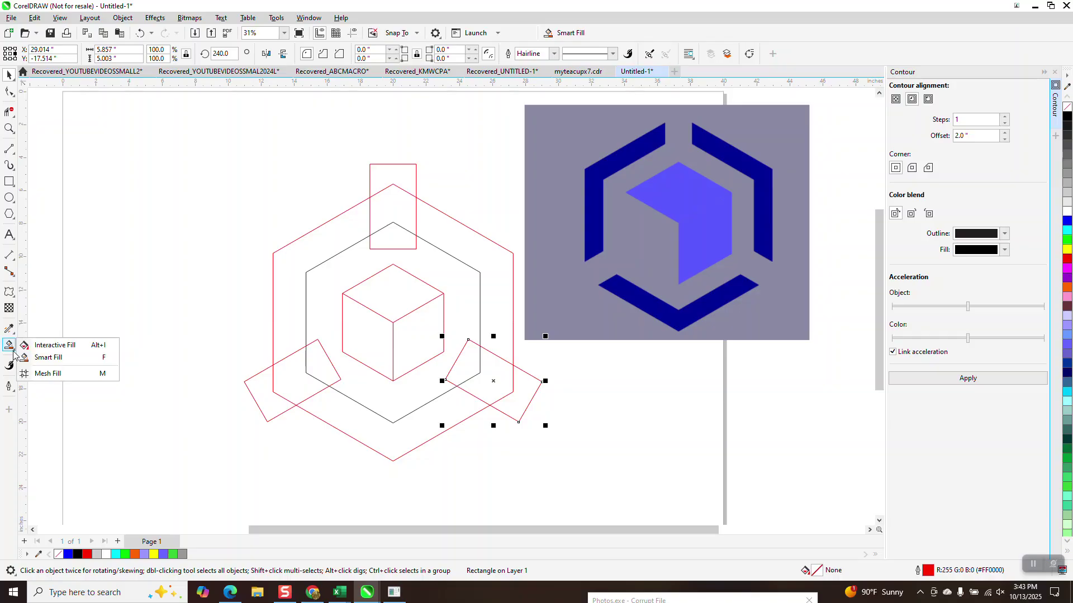
left_click(50, 355)
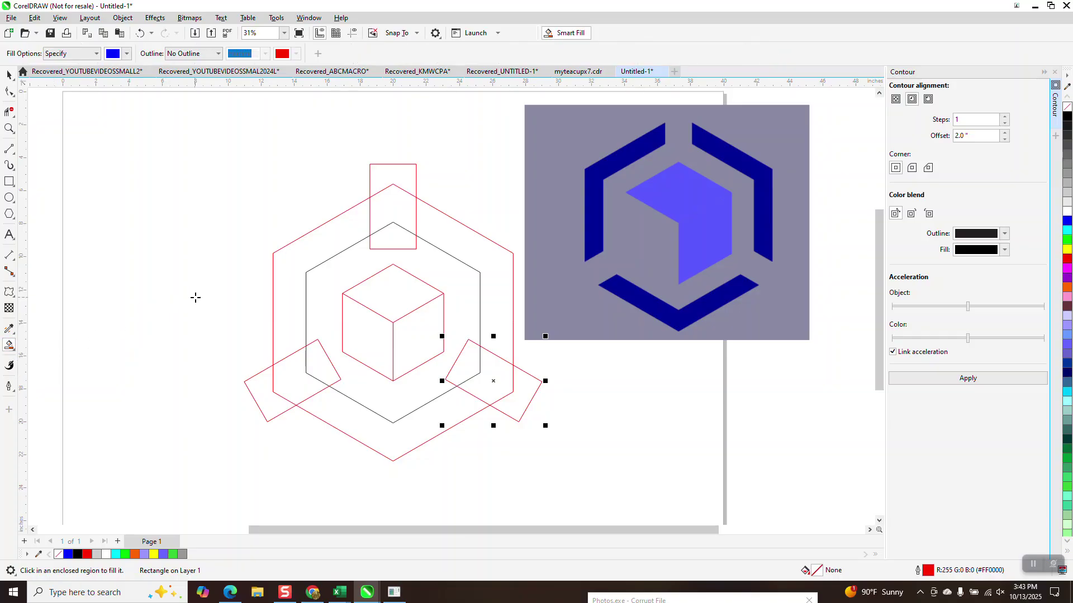
left_click(317, 246)
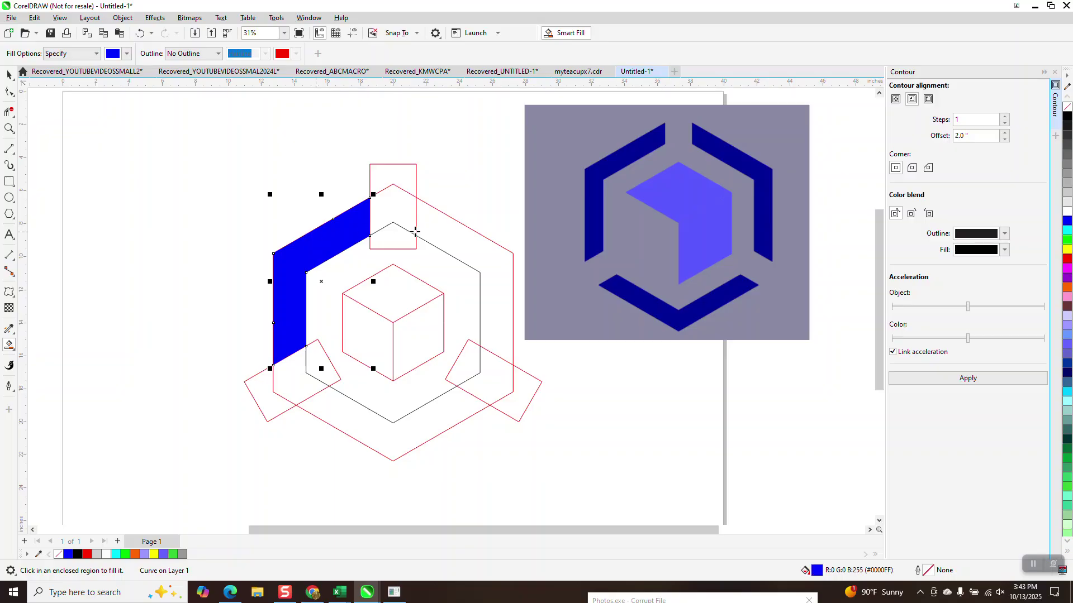
left_click(440, 230)
left_click(443, 418)
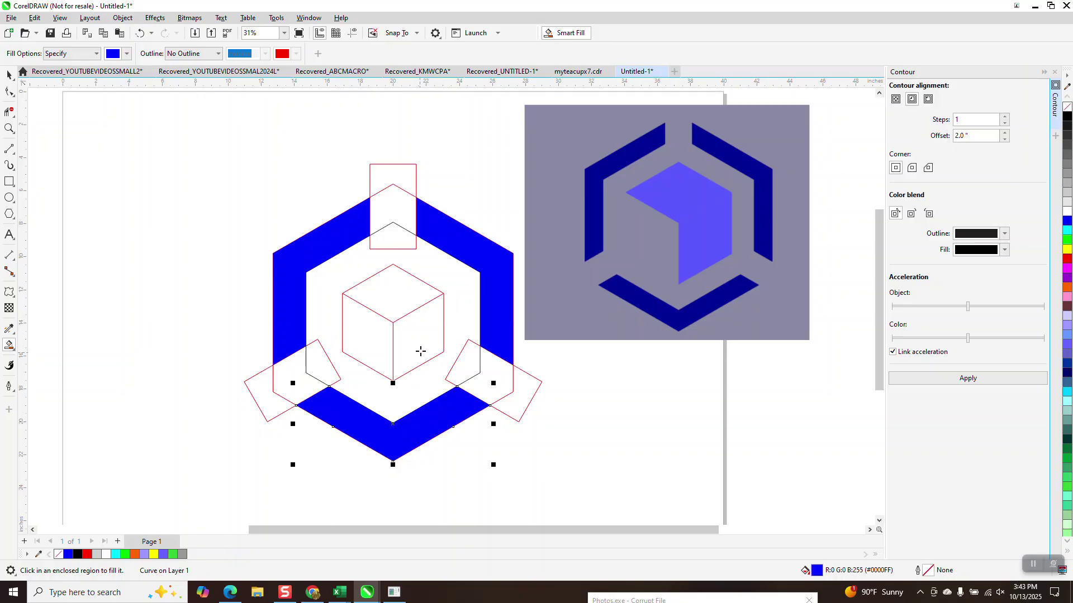
left_click(421, 351)
left_click(404, 310)
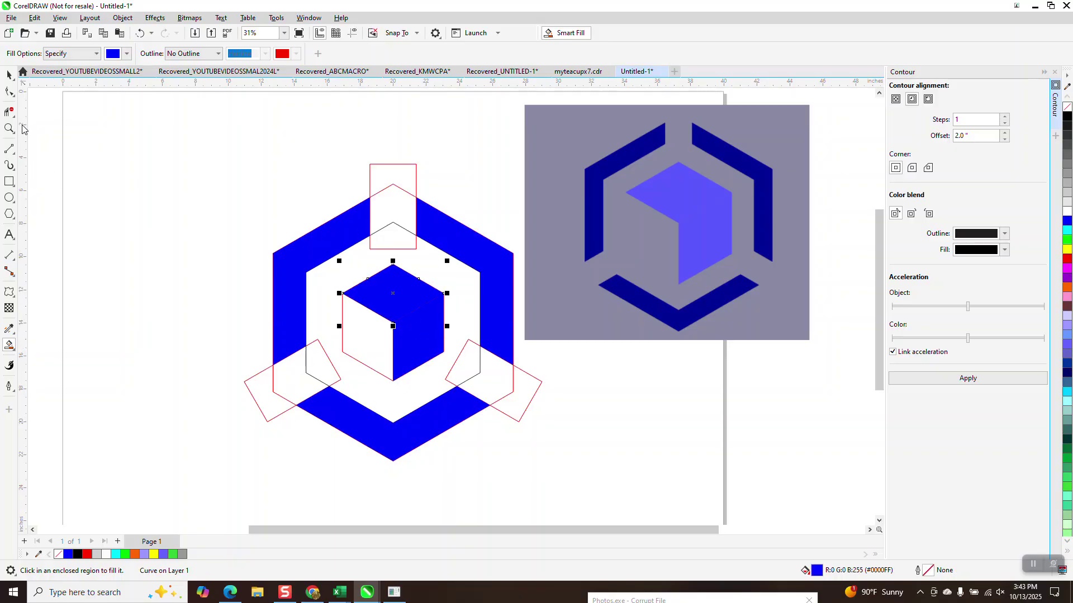
Select all the logo shapes and construction outlines and remove their outline color
left_click(9, 75)
left_click_drag(165, 143, 584, 488)
scroll(584, 488, "down", 1)
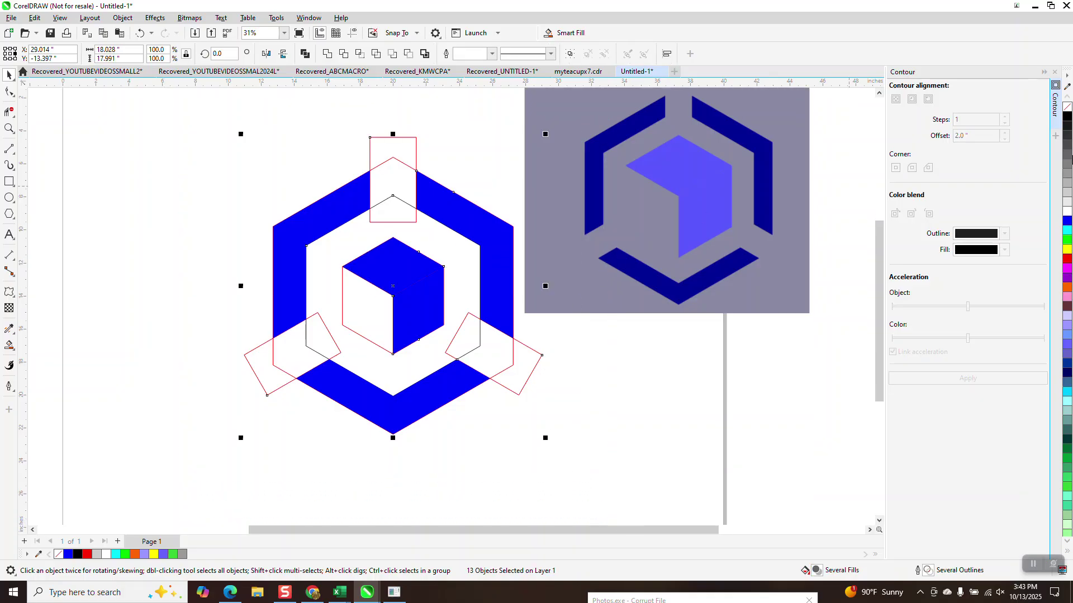
right_click(1068, 107)
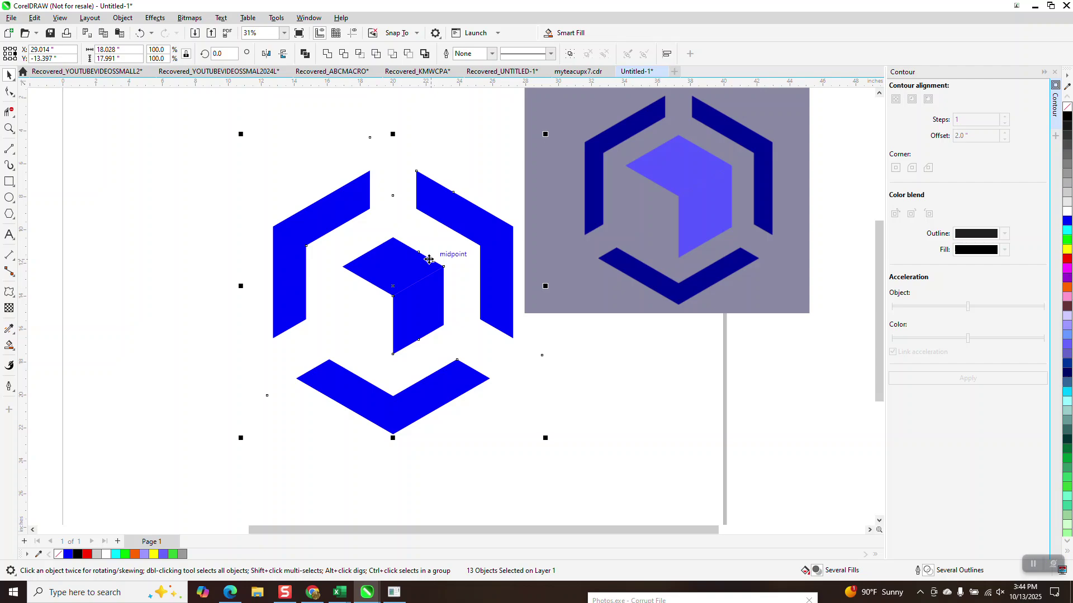
Move the blue logo off the page to the lower right and center the reference image on the page
scroll(426, 304, "down", 1)
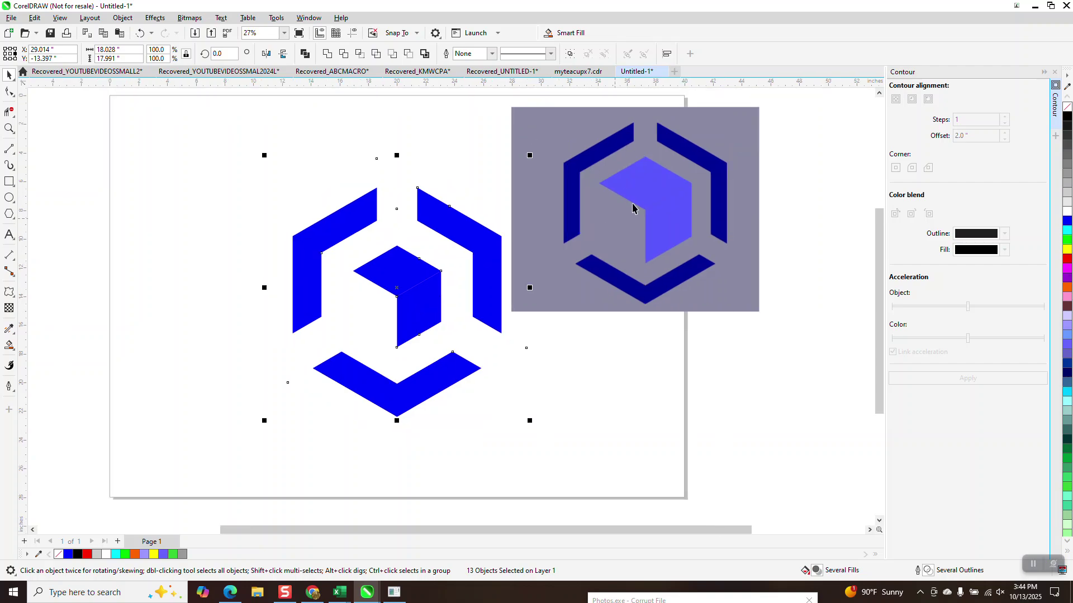
left_click_drag(263, 193, 532, 438)
left_click_drag(272, 180, 529, 459)
left_click_drag(443, 315, 767, 430)
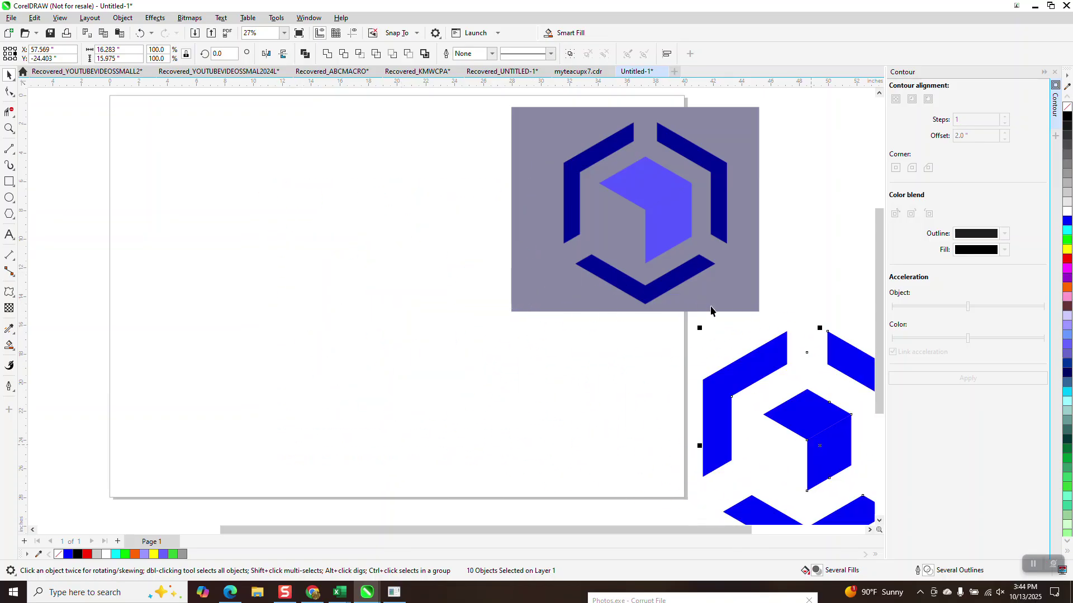
left_click(656, 233)
key("p")
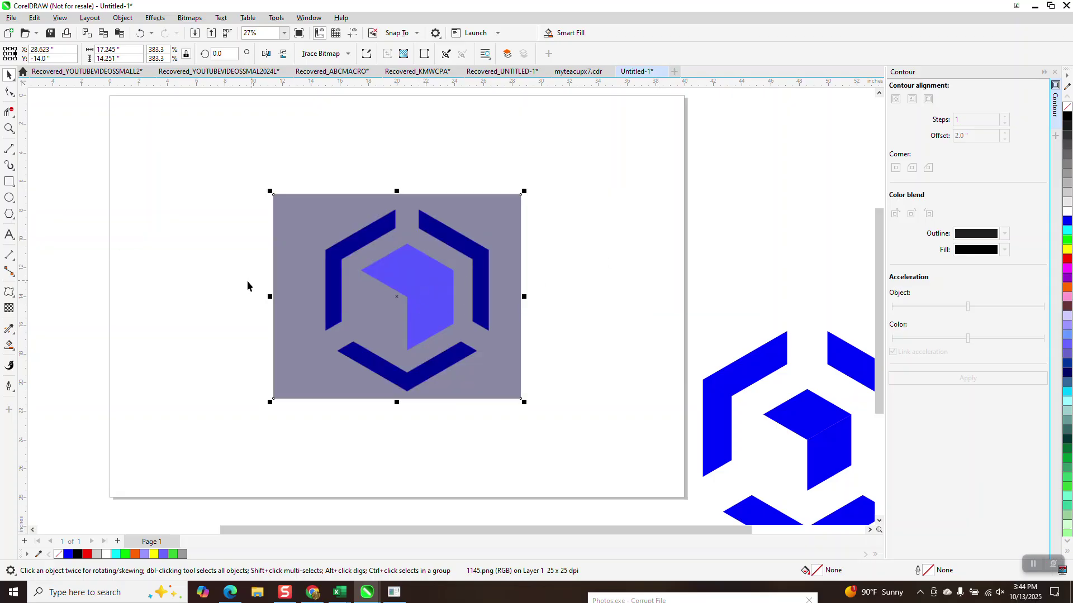
Draw a six-sided polygon about 9.0 by 10.4 inches and center it on the page over the reference image
left_click(13, 218)
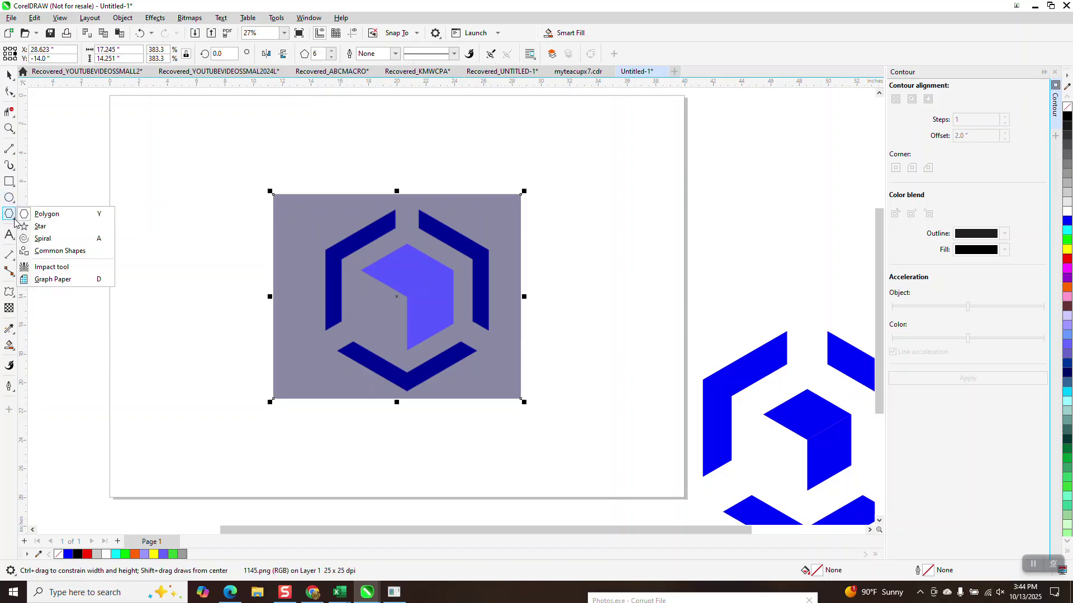
left_click(47, 215)
left_click_drag(272, 199, 190, 349)
key("p")
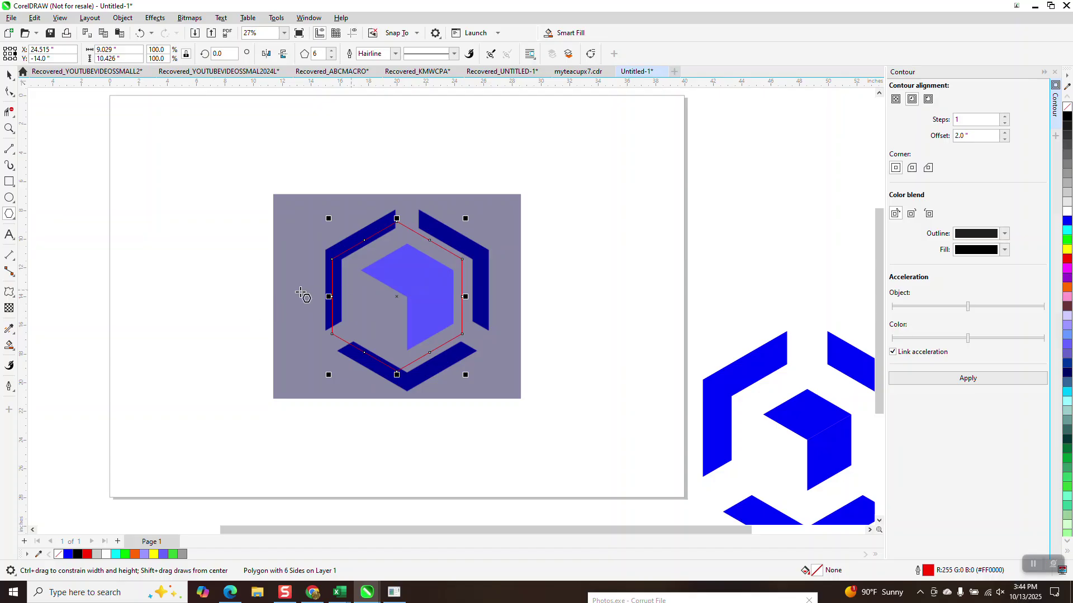
Move and scale the hexagon to about 11.6 by 13.4 inches so it surrounds the outer ring of the reference logo
left_click(11, 79)
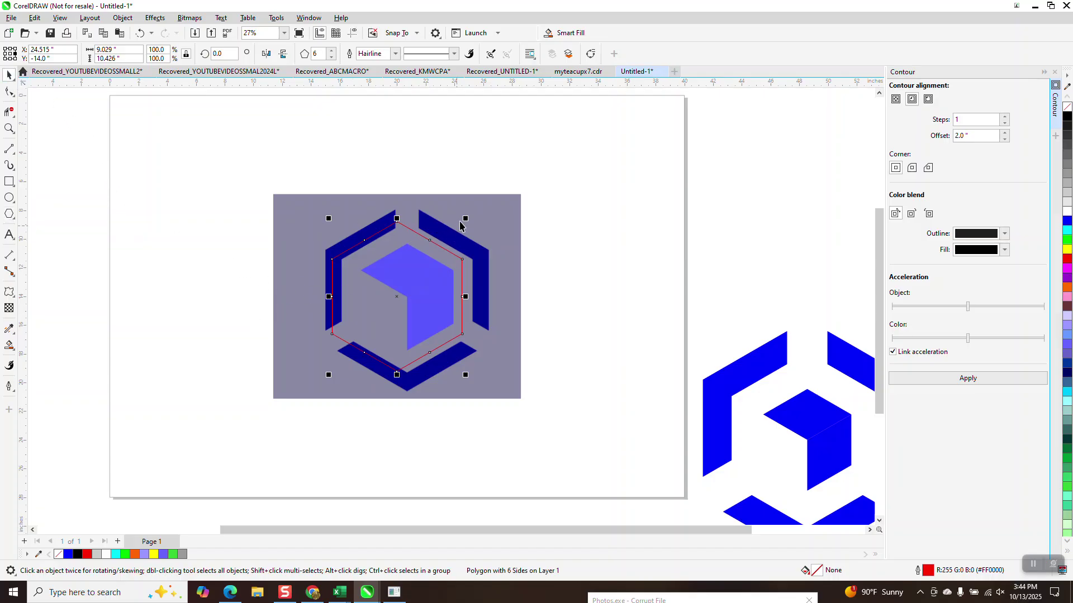
left_click_drag(466, 218, 485, 205)
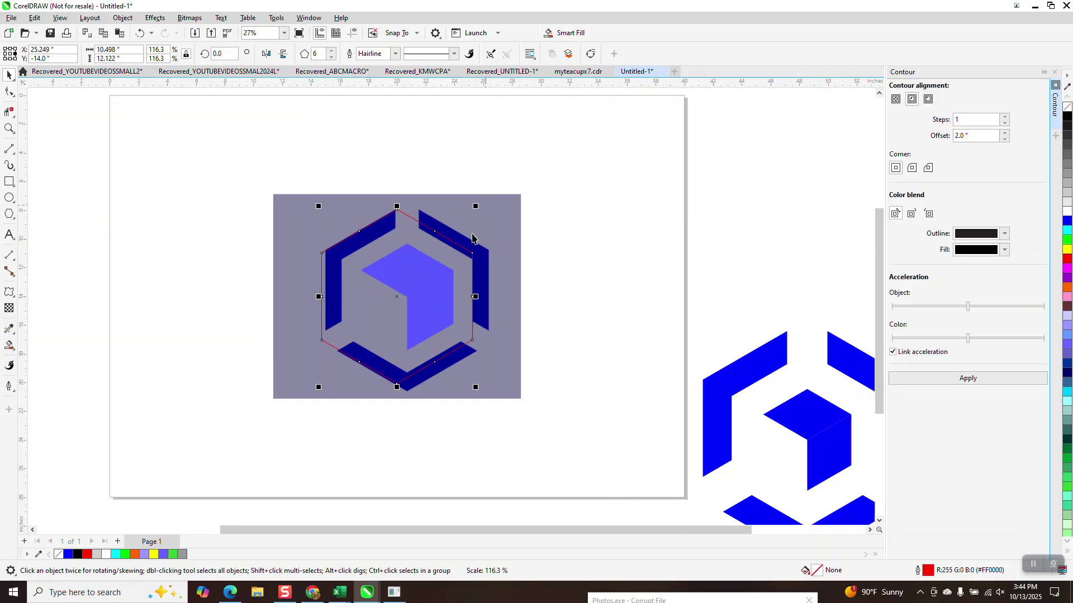
left_click_drag(398, 297, 407, 295)
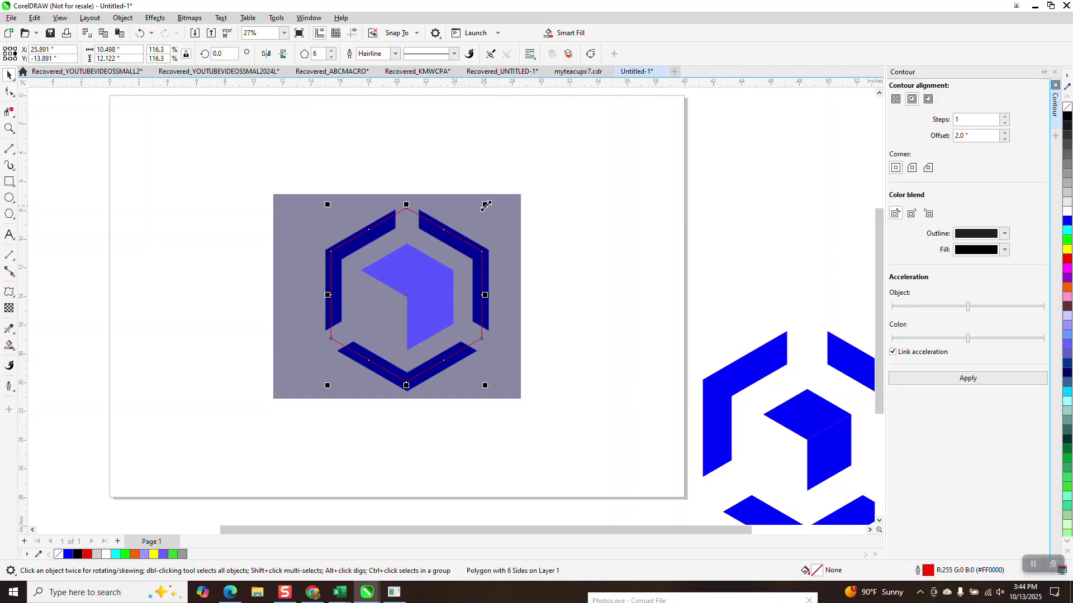
left_click_drag(486, 206, 490, 201)
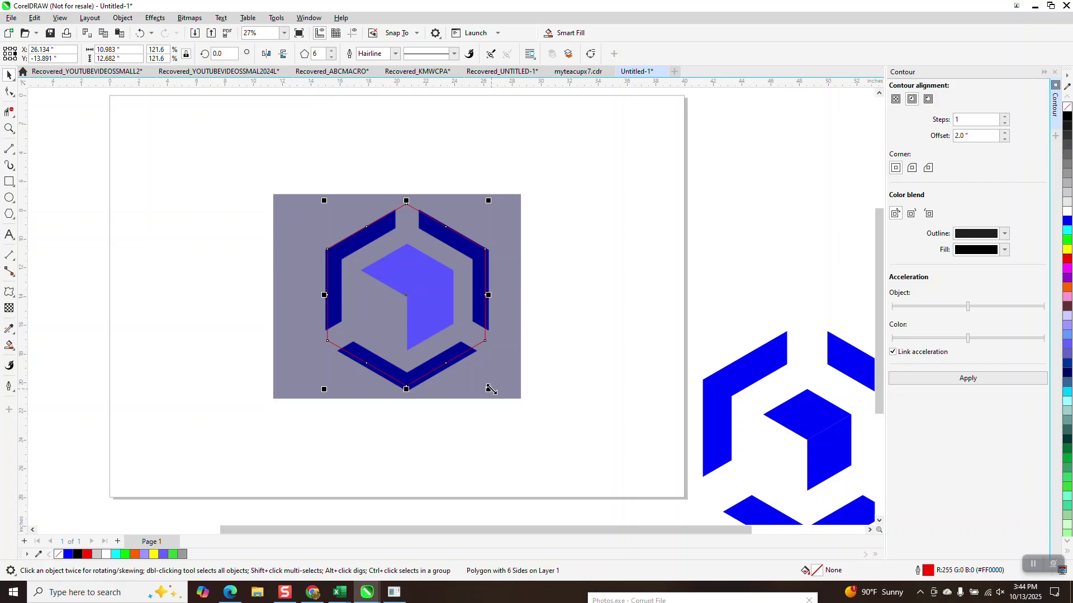
left_click_drag(489, 391, 490, 393)
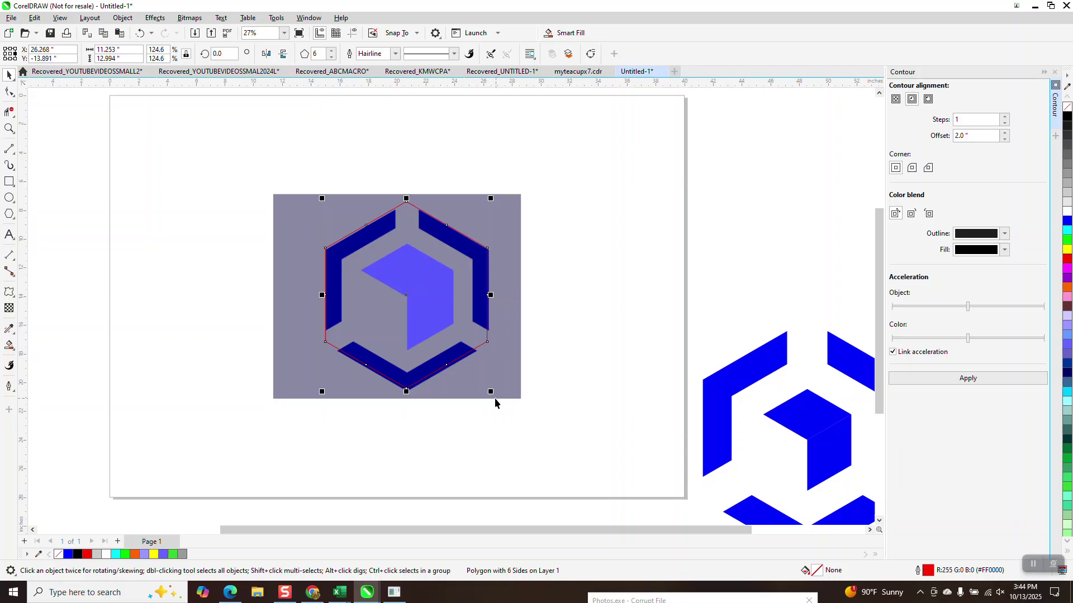
left_click_drag(492, 394, 494, 396)
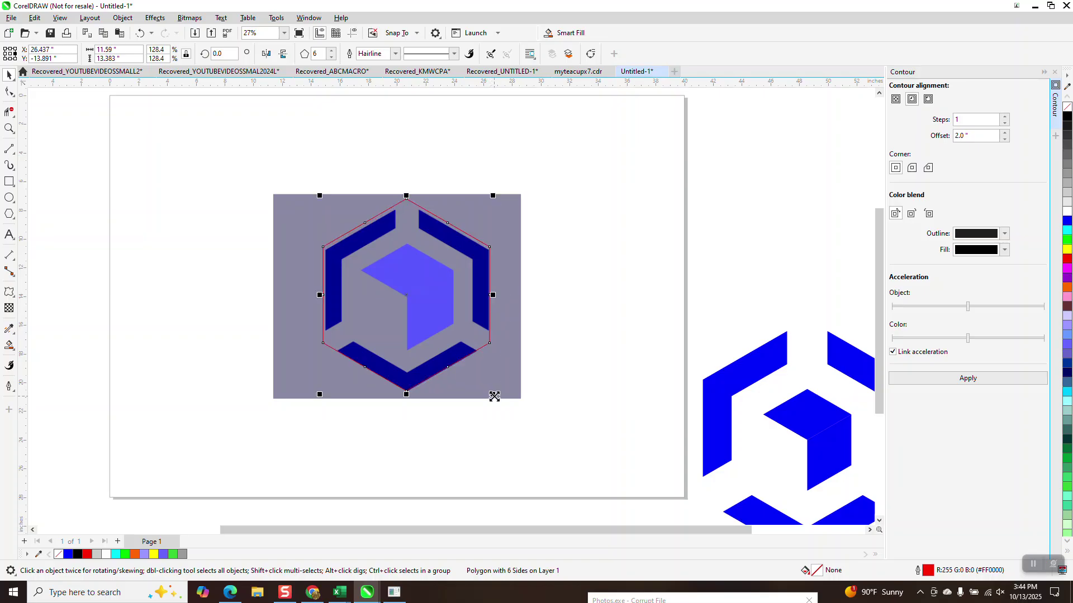
Set the nudge distance to 0.1 inch and nudge the outer hexagon down twice
left_click(330, 141)
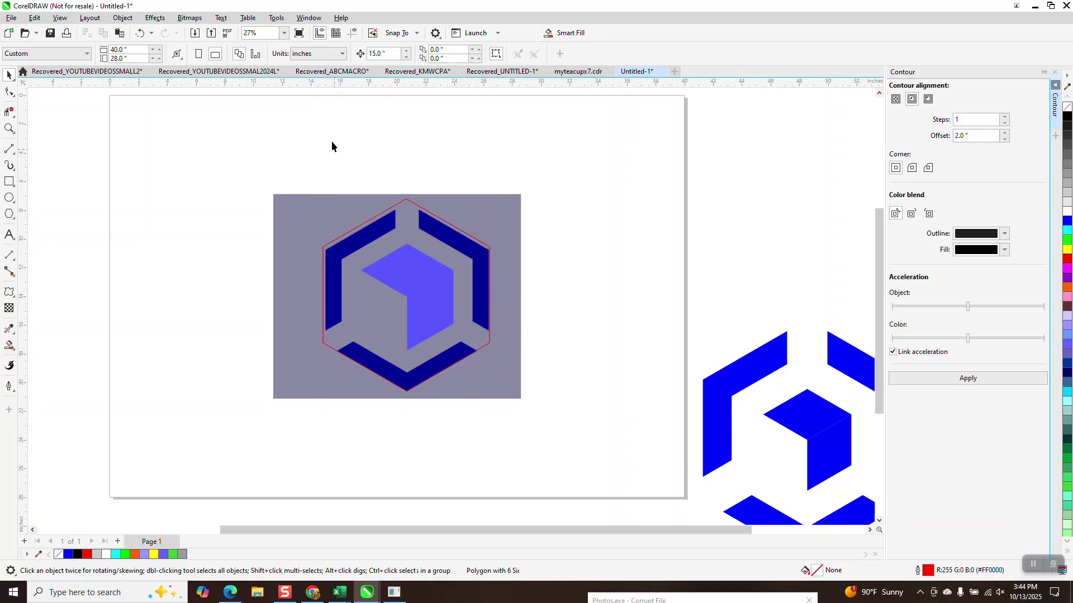
double_click(384, 53)
key("BackSpace")
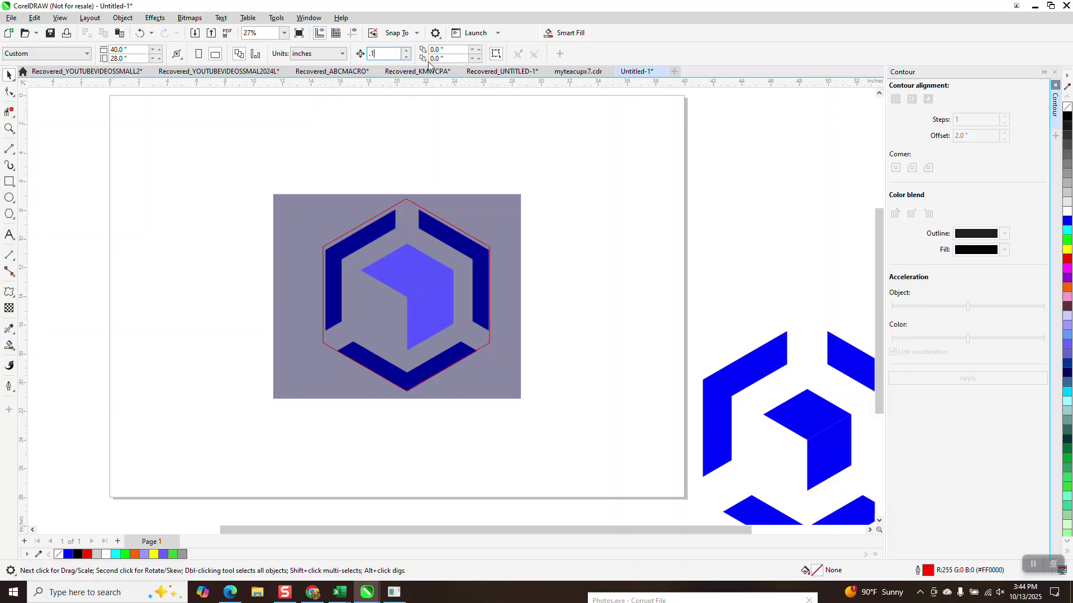
type(".1")
key("Return")
left_click(462, 229)
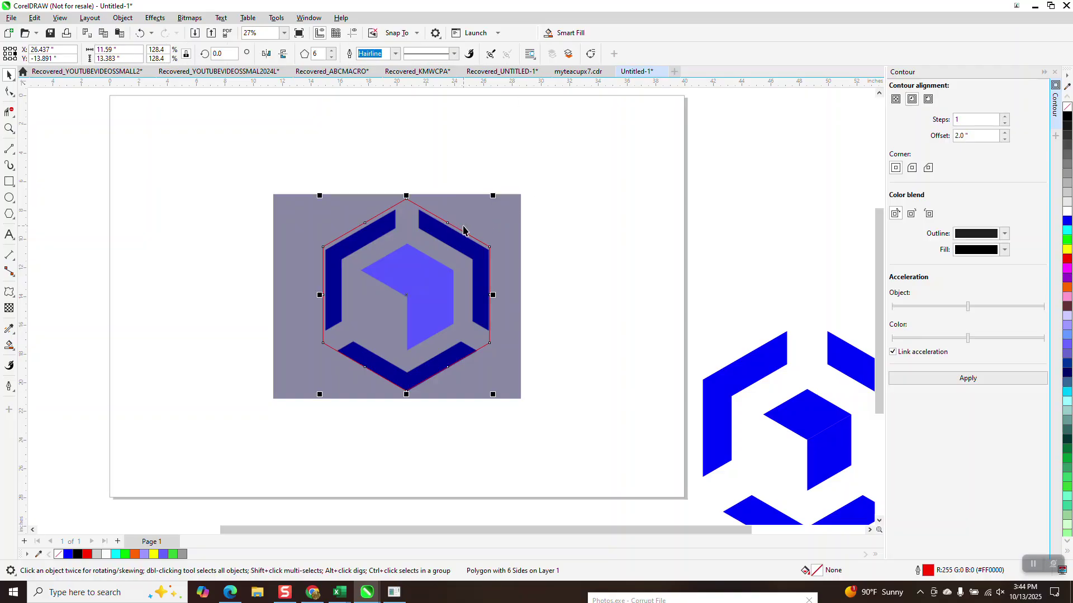
key("Down")
key("Down")
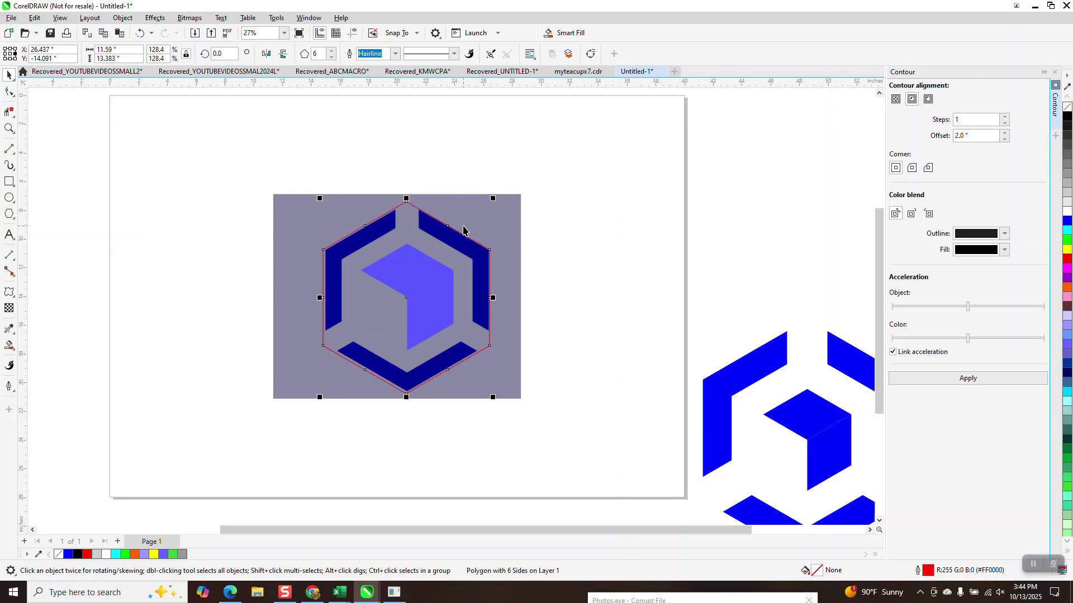
Set the outer hexagon's width to 11.4 inches proportionally, and scale a concentric copy to about 9.2 by 10.7 inches along the ring's inner edge
left_click(186, 55)
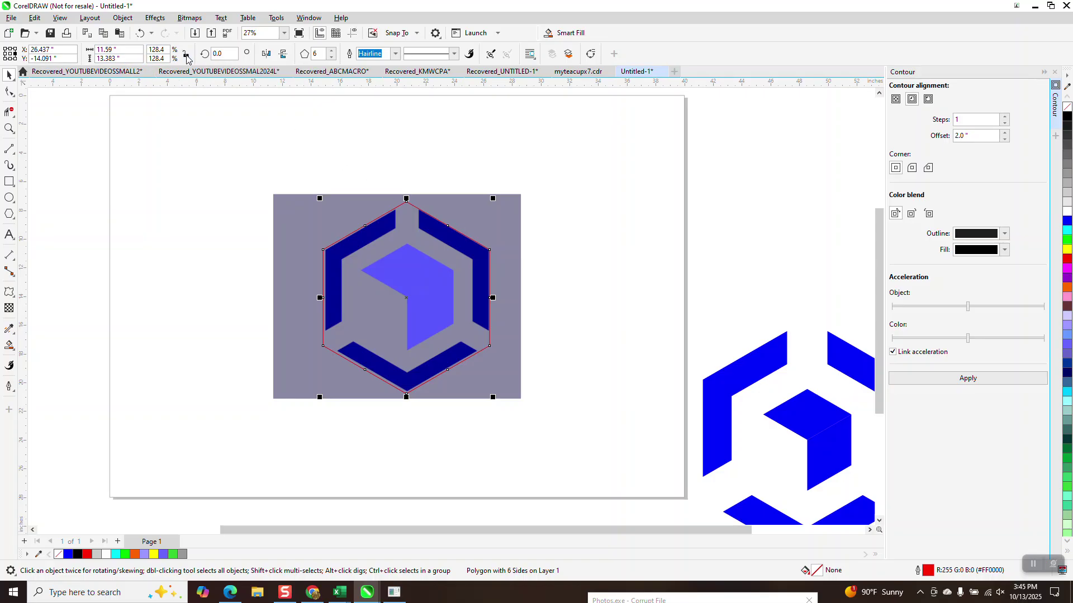
double_click(124, 52)
type("1")
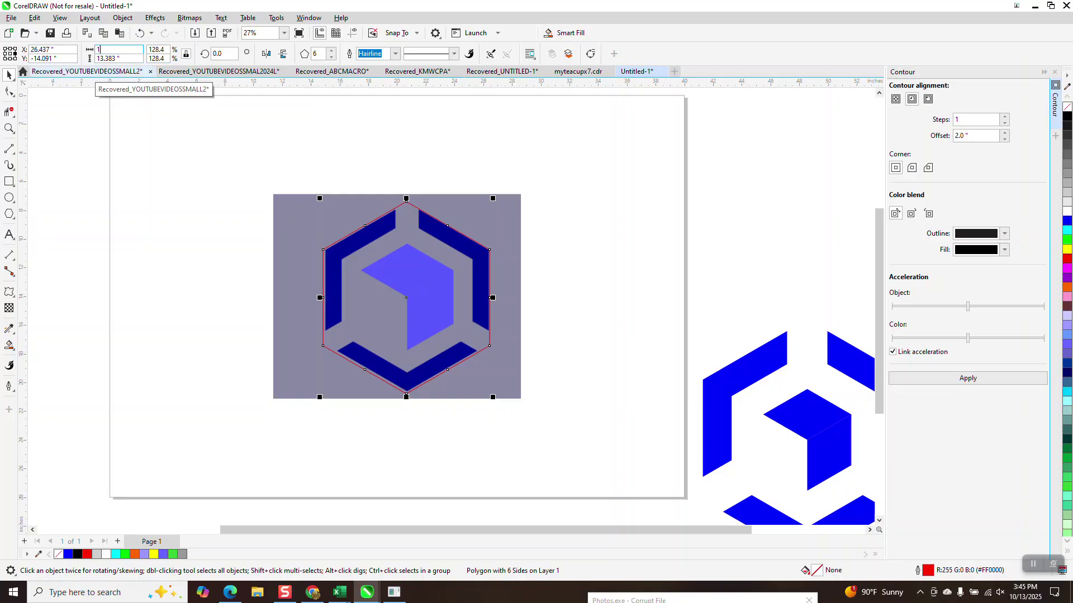
type("1.4")
key("Return")
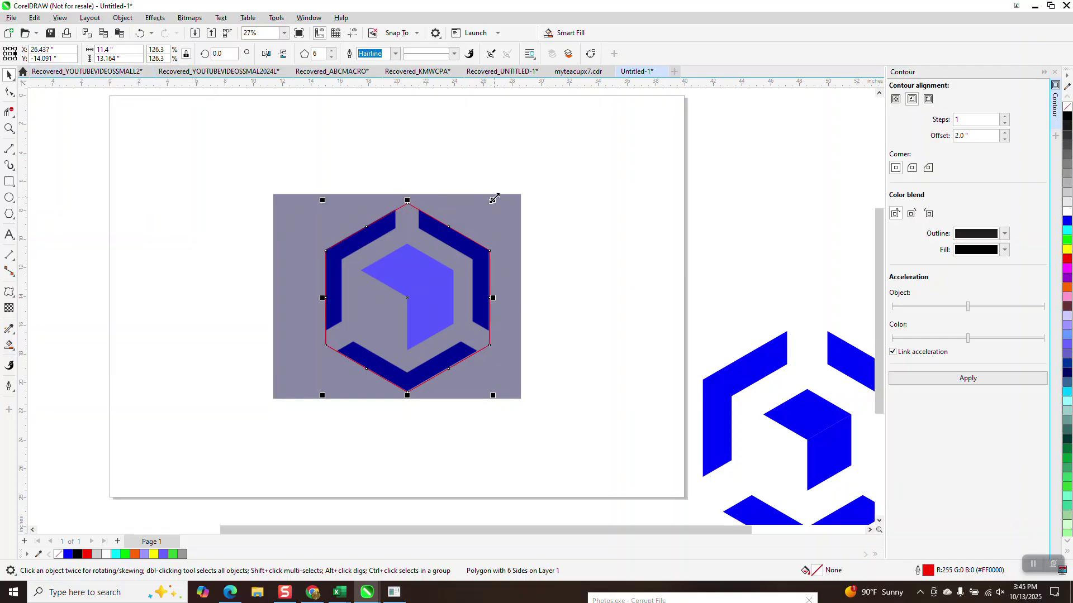
left_click_drag(492, 200, 488, 216)
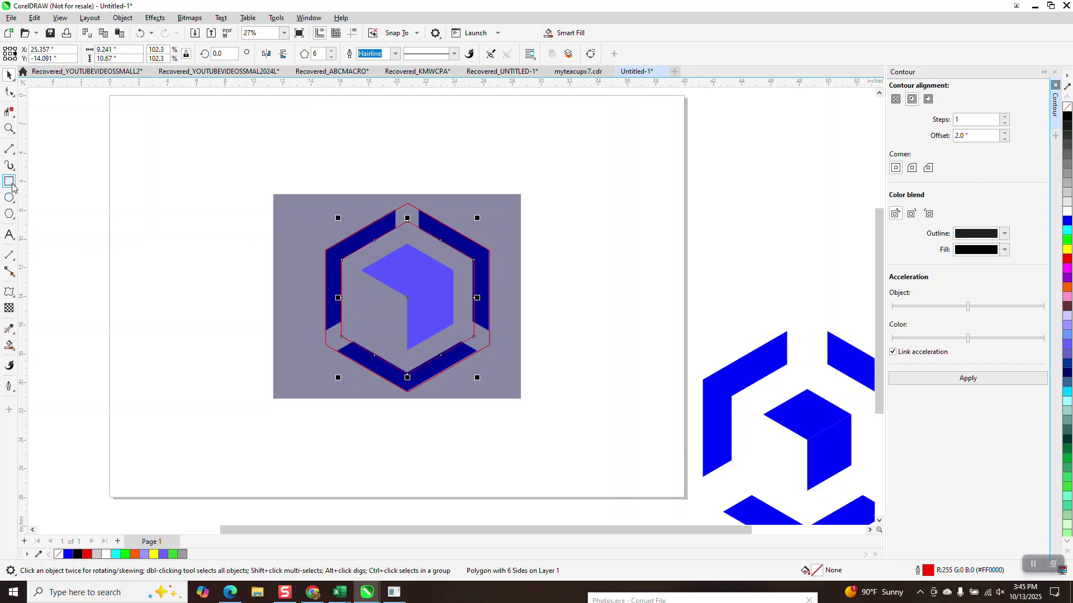
Draw another hexagon about 5.8 by 6.7 inches beside the reference image and center it on the page
left_click(9, 215)
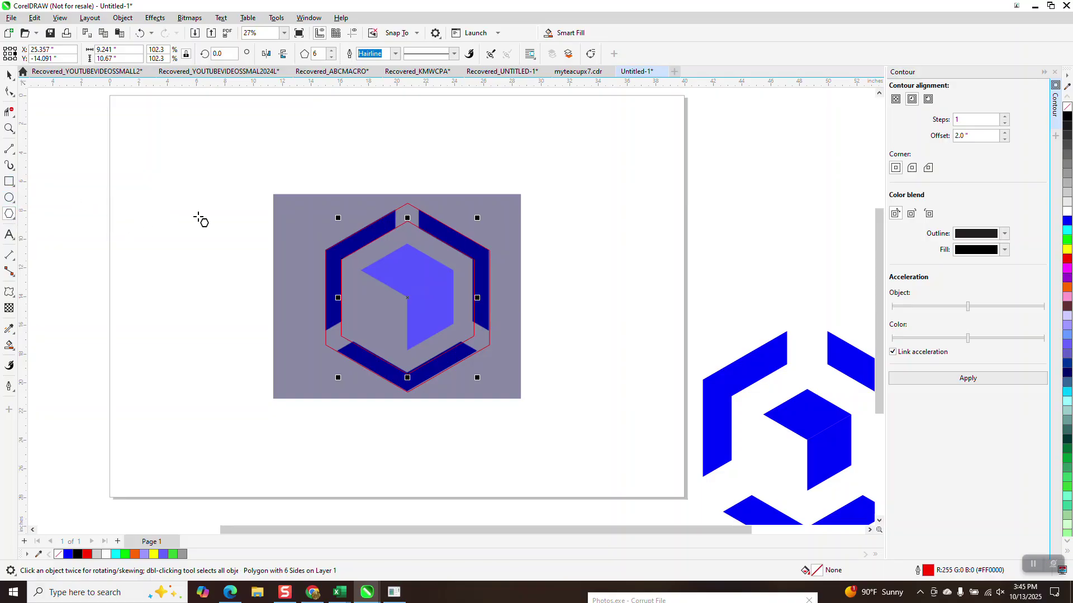
left_click_drag(208, 218, 144, 307)
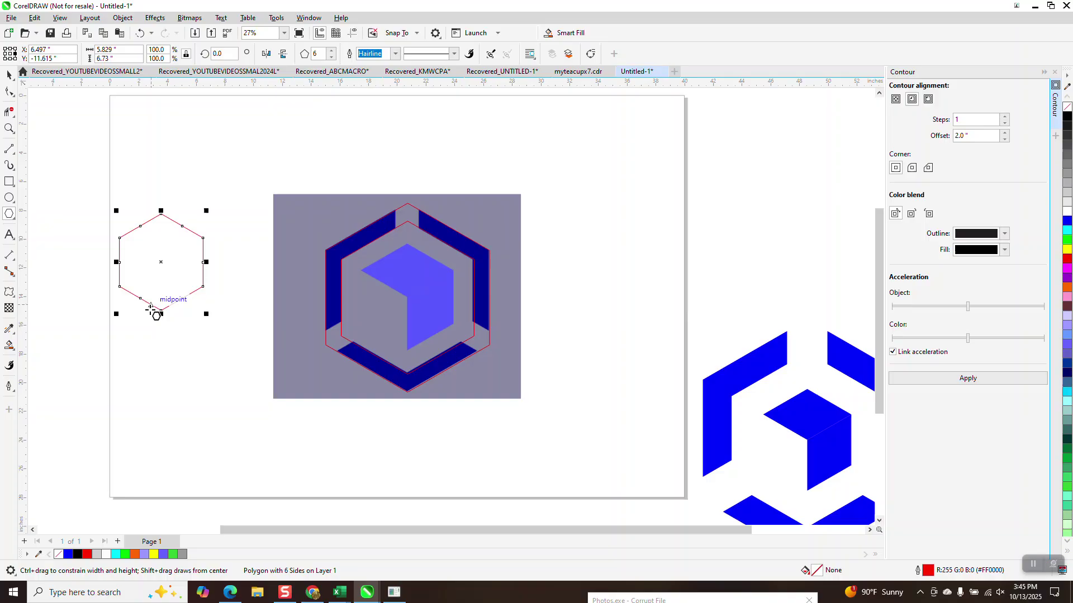
key("p")
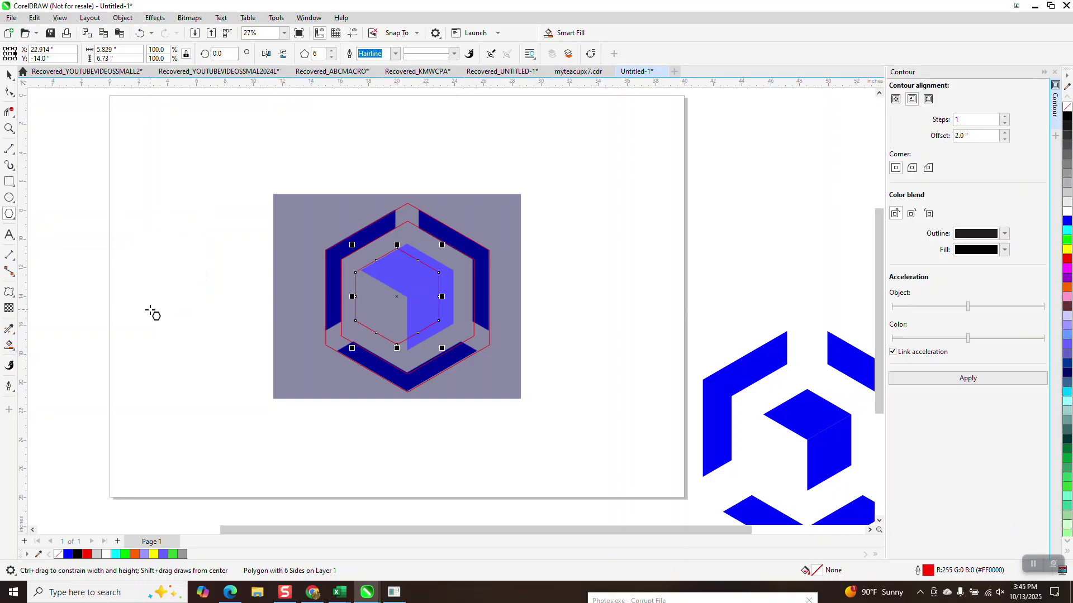
Move and scale the inner hexagon to about 6.7 by 7.7 inches to match the cube in the reference image
left_click(9, 128)
left_click(322, 246)
left_click(9, 74)
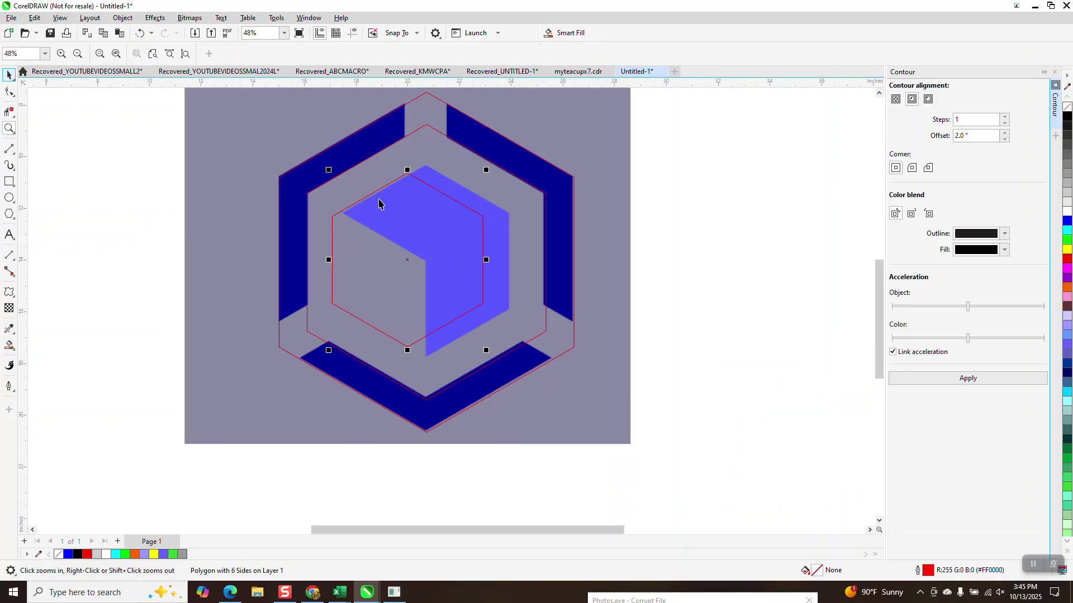
left_click_drag(486, 170, 493, 162)
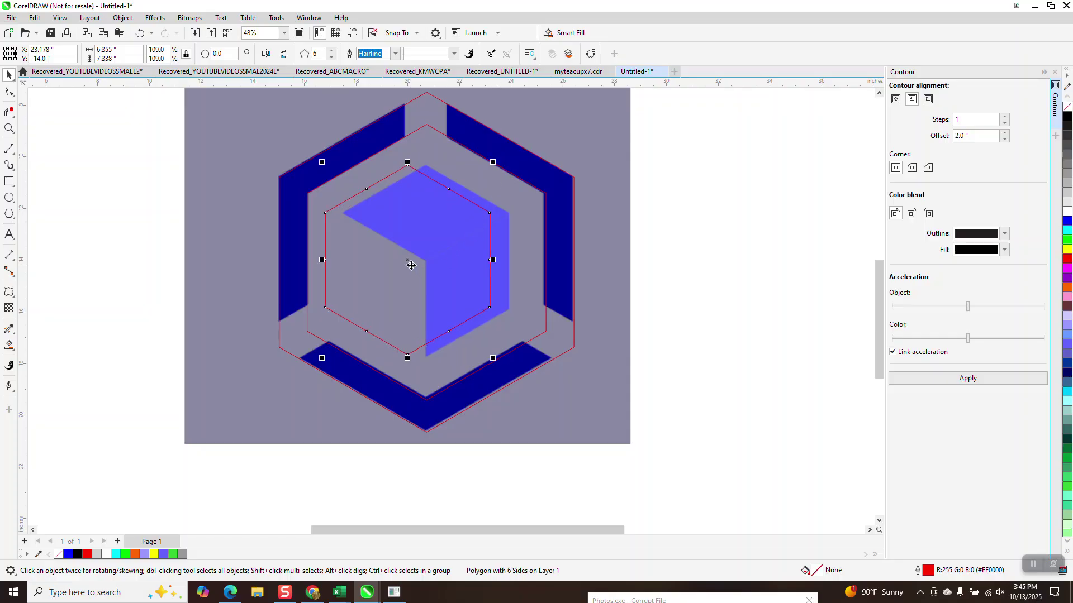
left_click_drag(413, 267, 424, 267)
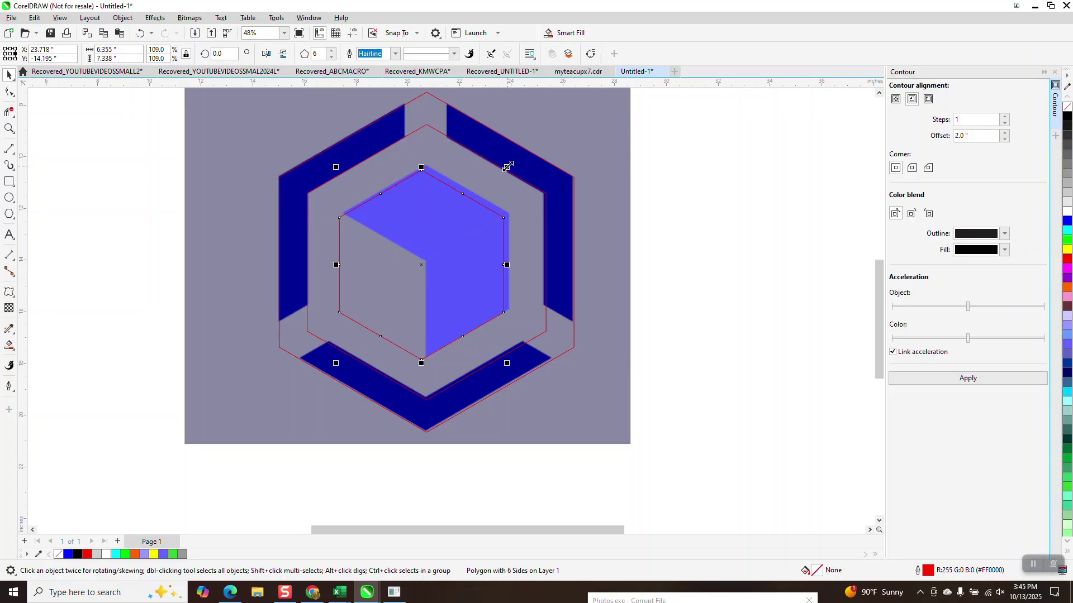
left_click_drag(507, 166, 509, 162)
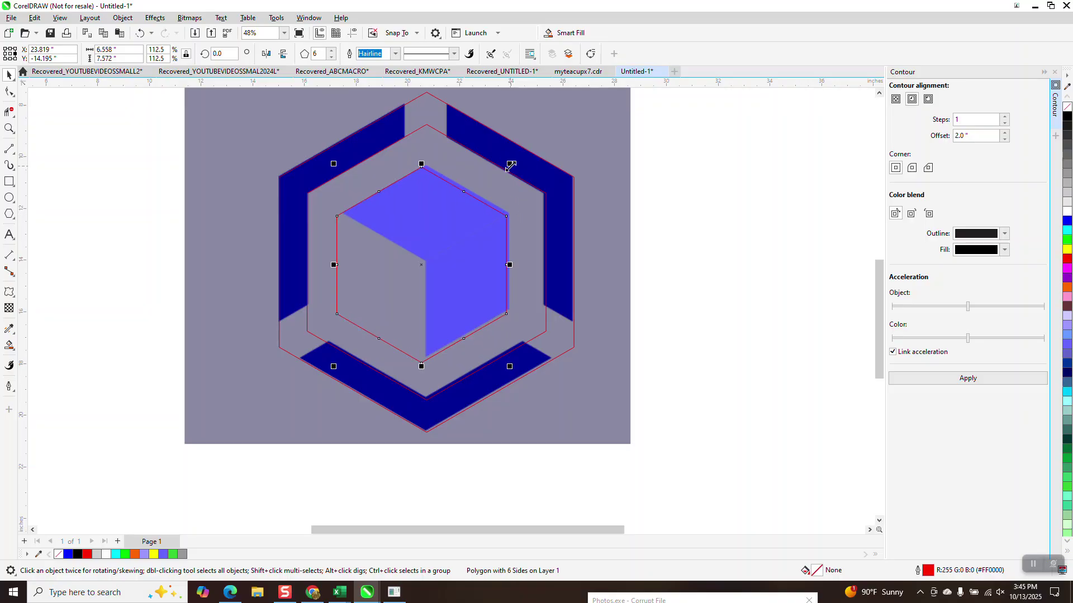
left_click_drag(509, 164, 511, 162)
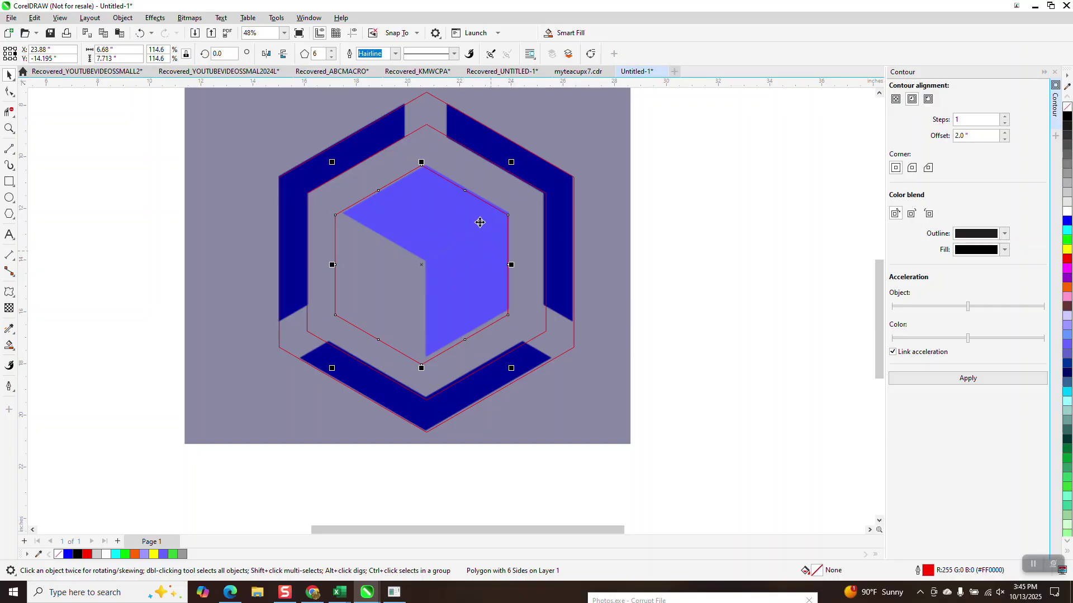
left_click(563, 119)
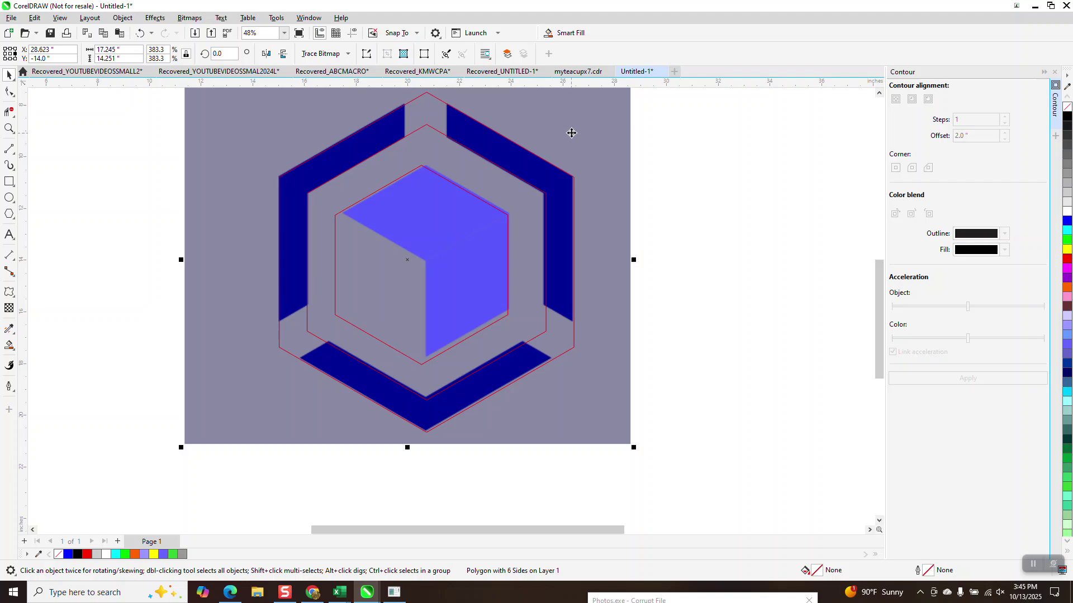
Draw a rectangle about 2 by 2.9 inches over the ring's top gap and undo the tiny stray rectangle
left_click(10, 182)
scroll(415, 112, "down", 1)
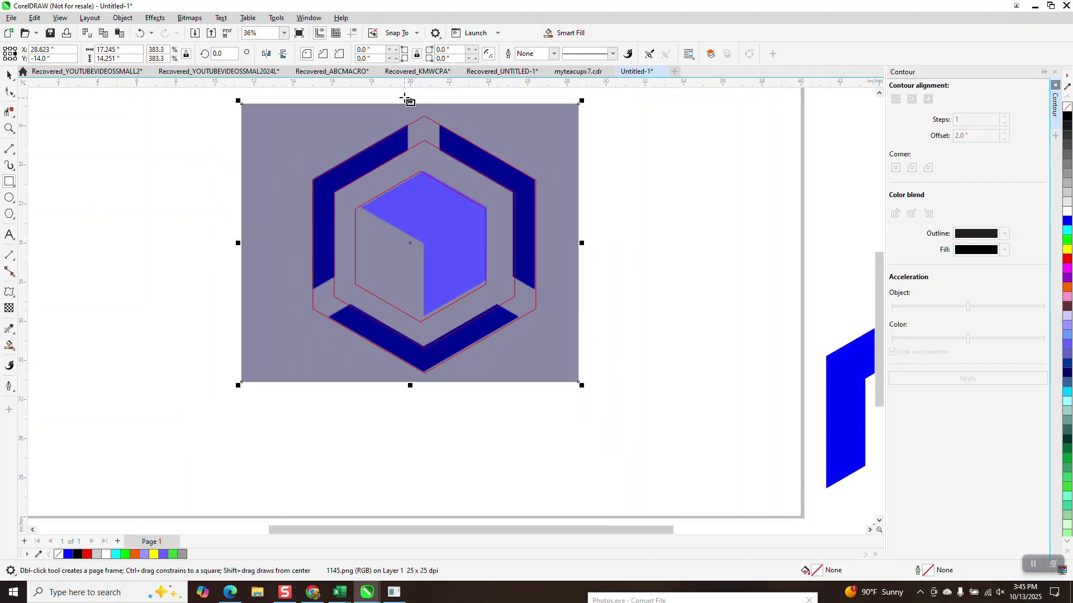
left_click_drag(403, 95, 410, 123)
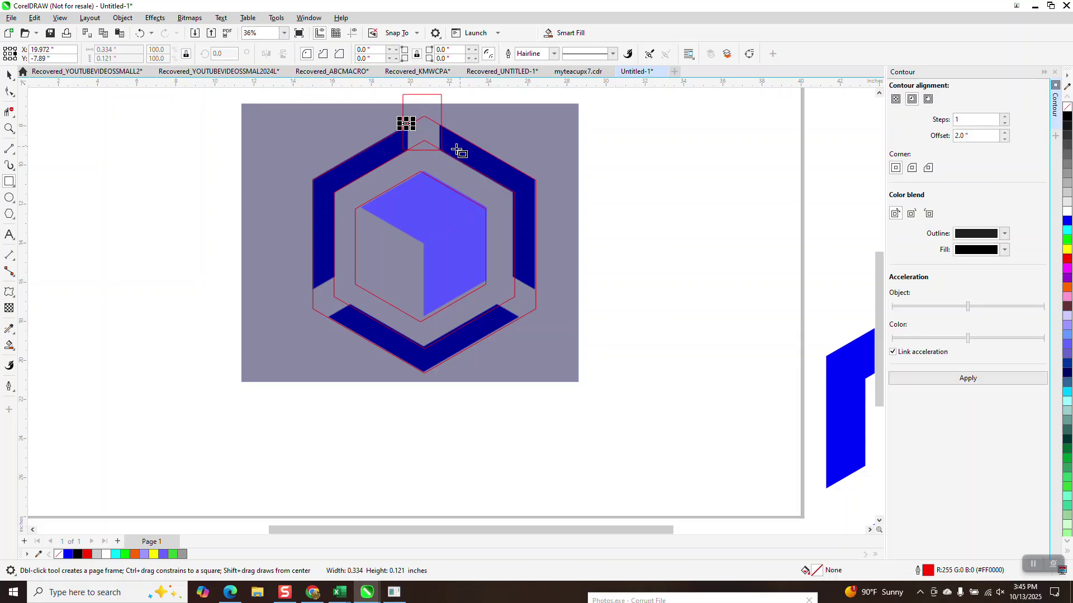
left_click(140, 33)
left_click(9, 128)
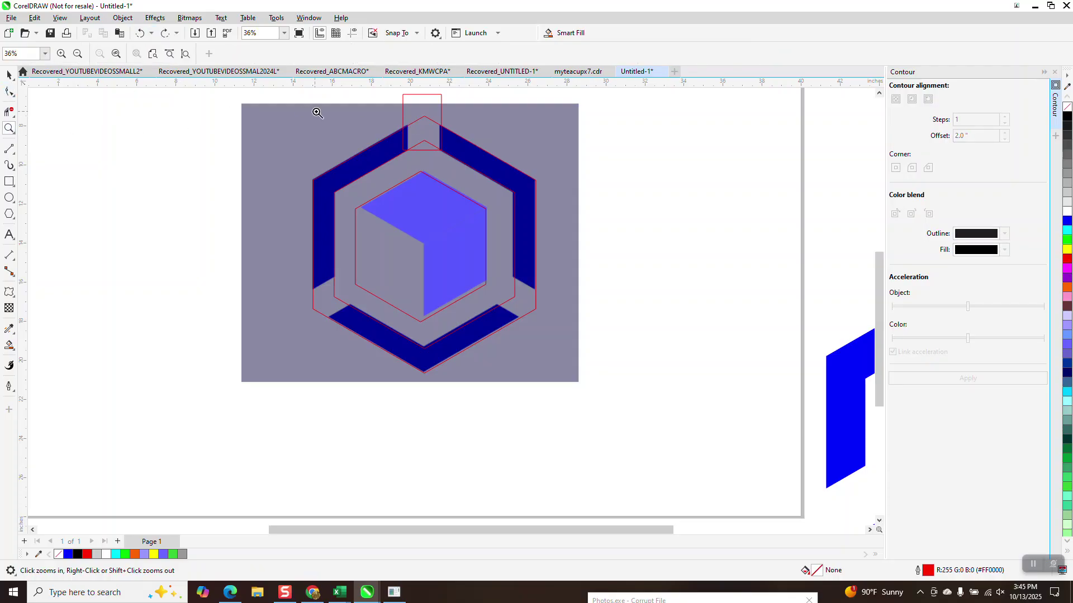
Narrow the rectangle from both sides to about 1.55 inches to fit the gap between the ring's upper segments
left_click_drag(388, 107, 522, 255)
left_click(9, 74)
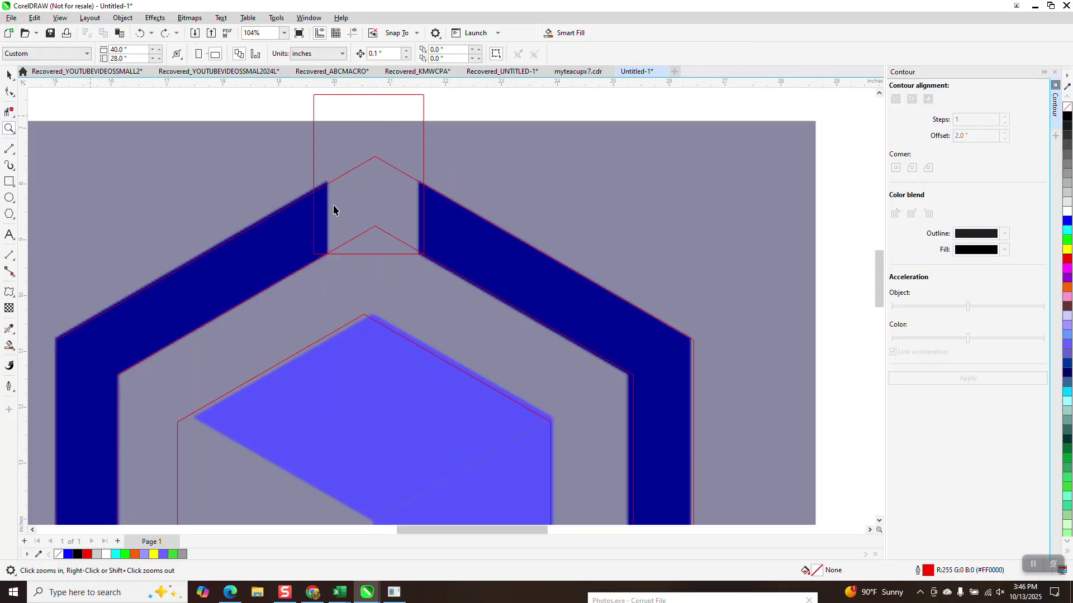
left_click(314, 177)
left_click(312, 175)
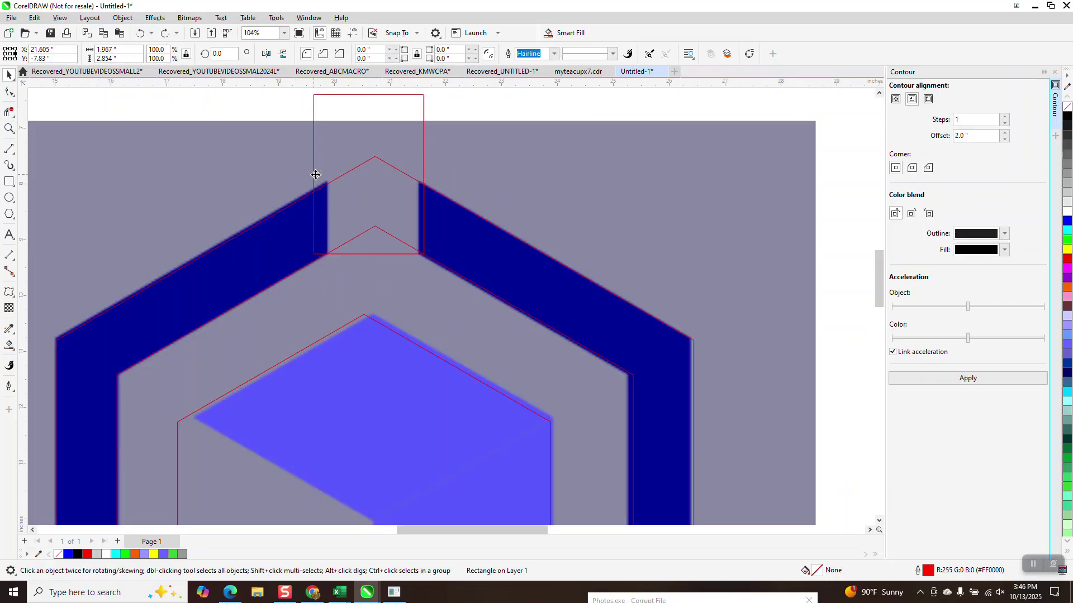
left_click(312, 174)
left_click_drag(311, 174, 322, 174)
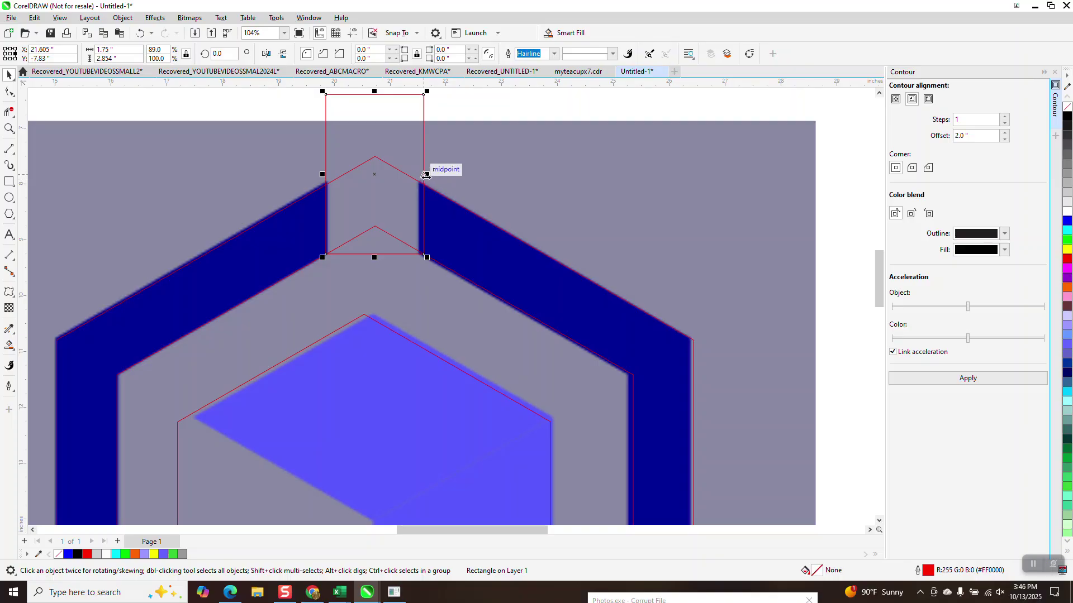
left_click_drag(427, 174, 419, 176)
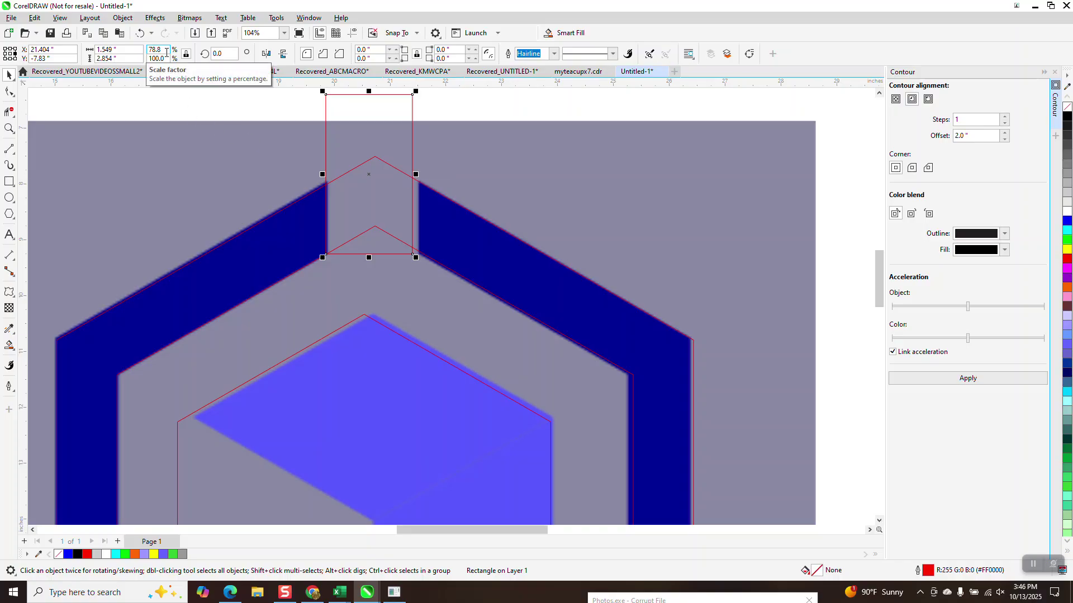
Set the rectangle's width to 1.6 inches proportionally and nudge it 0.1 inch to the right over the gap
left_click_drag(129, 50, 46, 71)
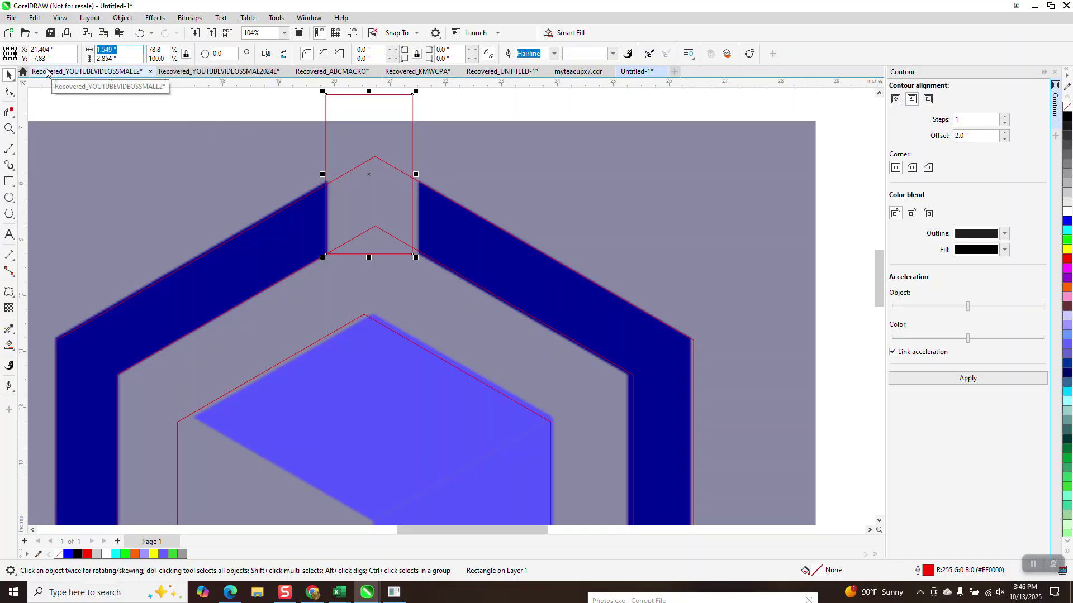
type("1.6")
key("Return")
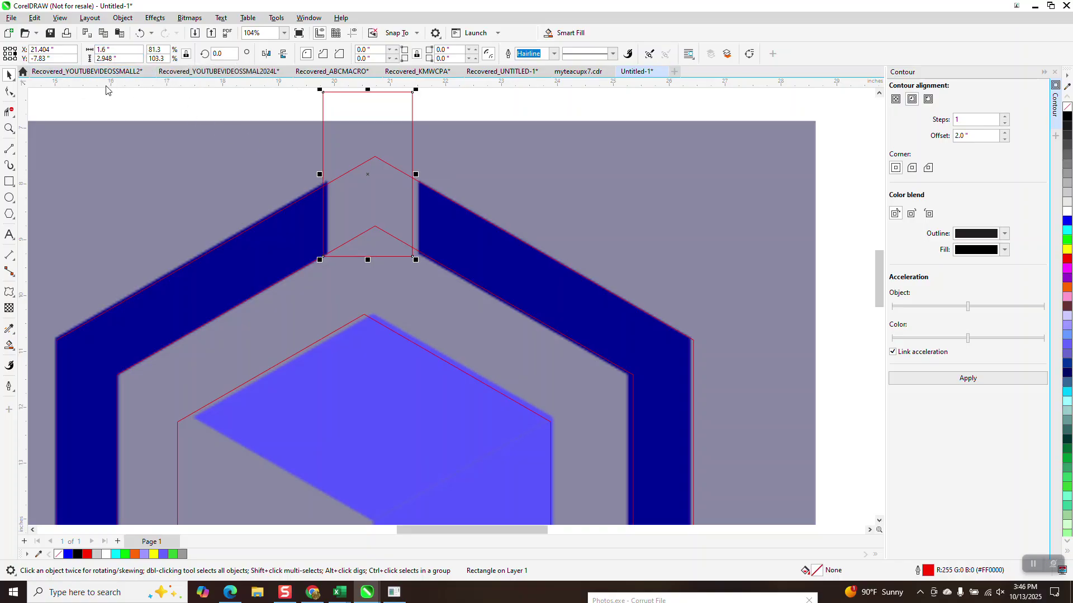
key("Right")
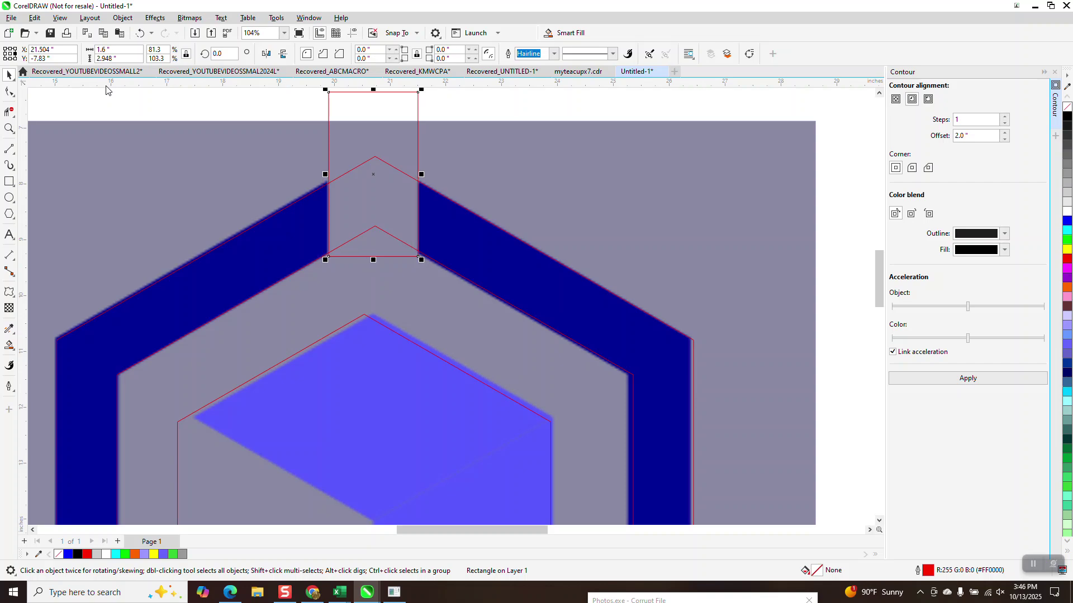
Move the reference image away from the hexagon outlines to the right edge of the page
scroll(207, 95, "down", 5)
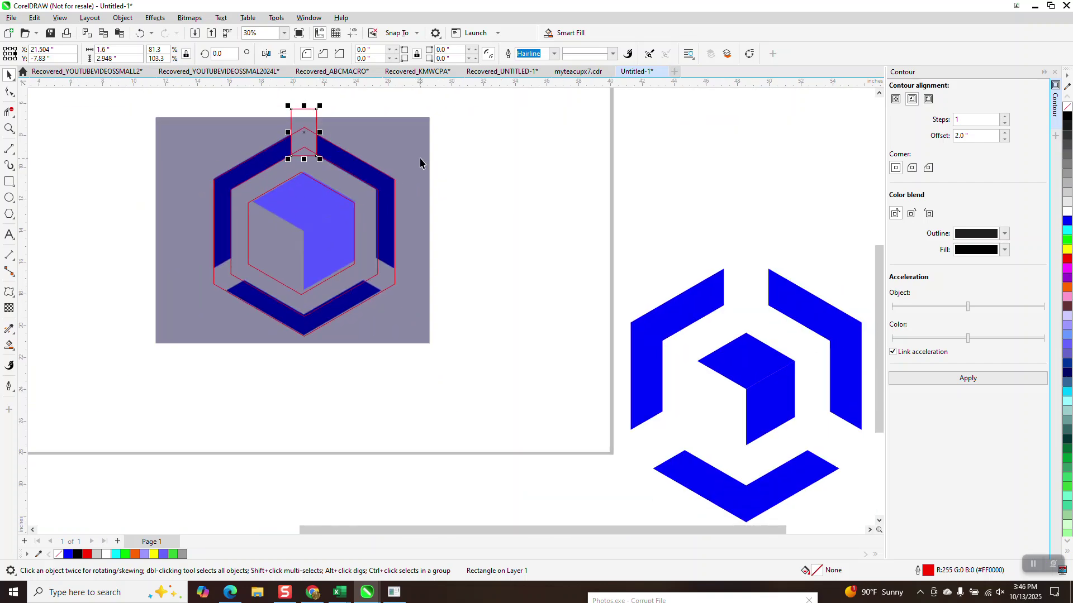
left_click(421, 161)
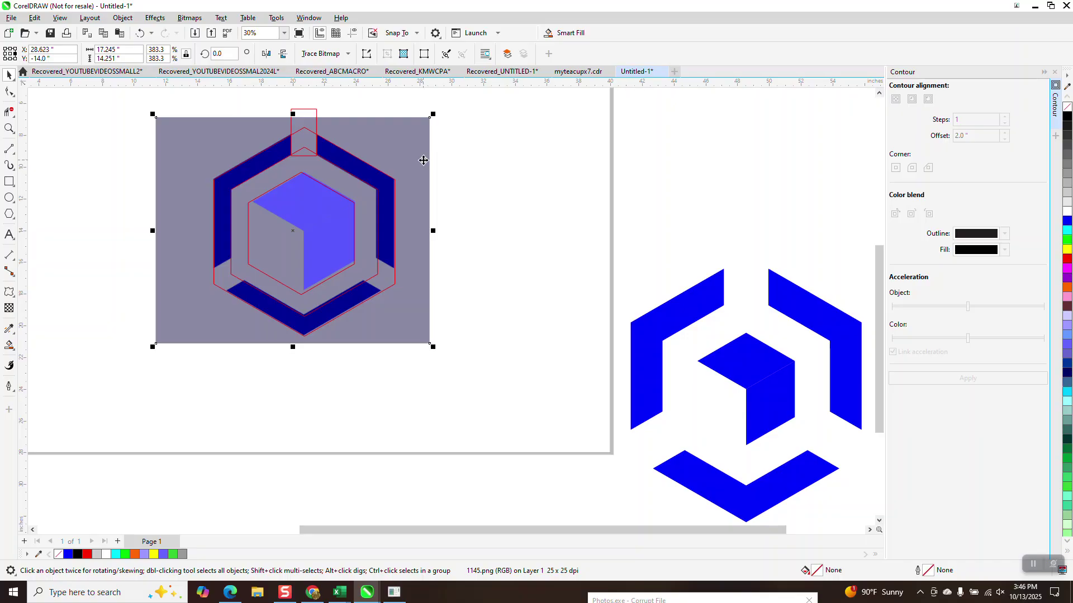
left_click_drag(422, 161, 784, 177)
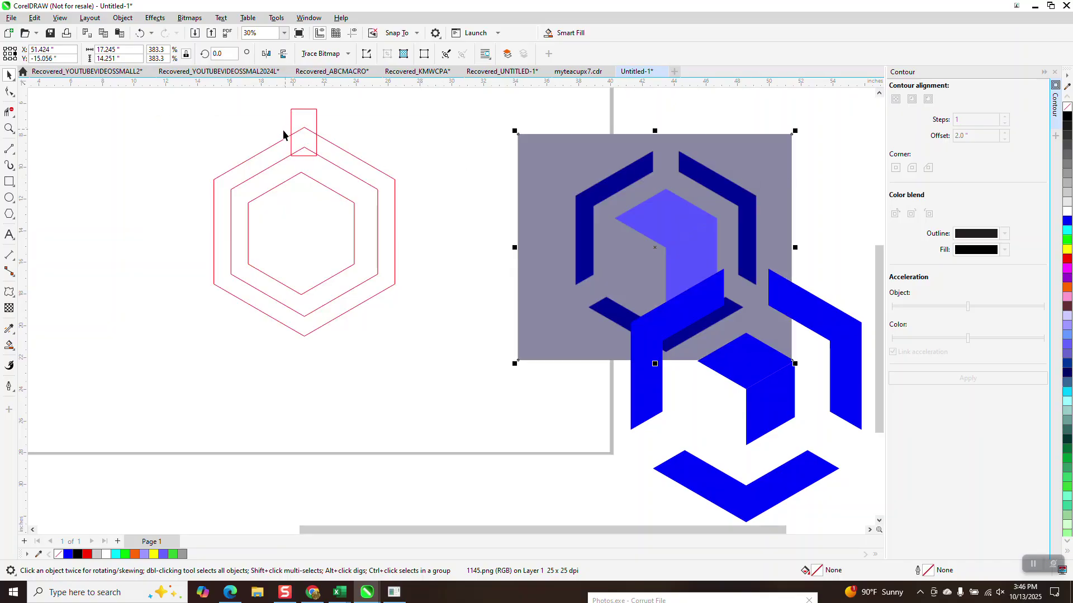
Align the three hexagons and the rectangle to a common horizontal and vertical center
left_click_drag(180, 100, 501, 385)
key("e")
key("c")
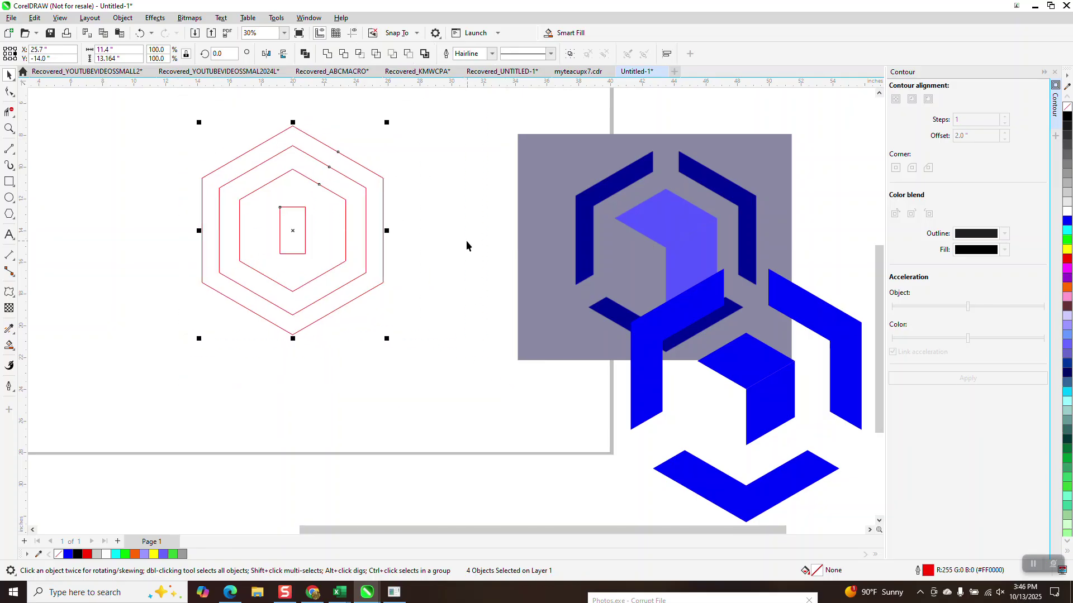
left_click(438, 226)
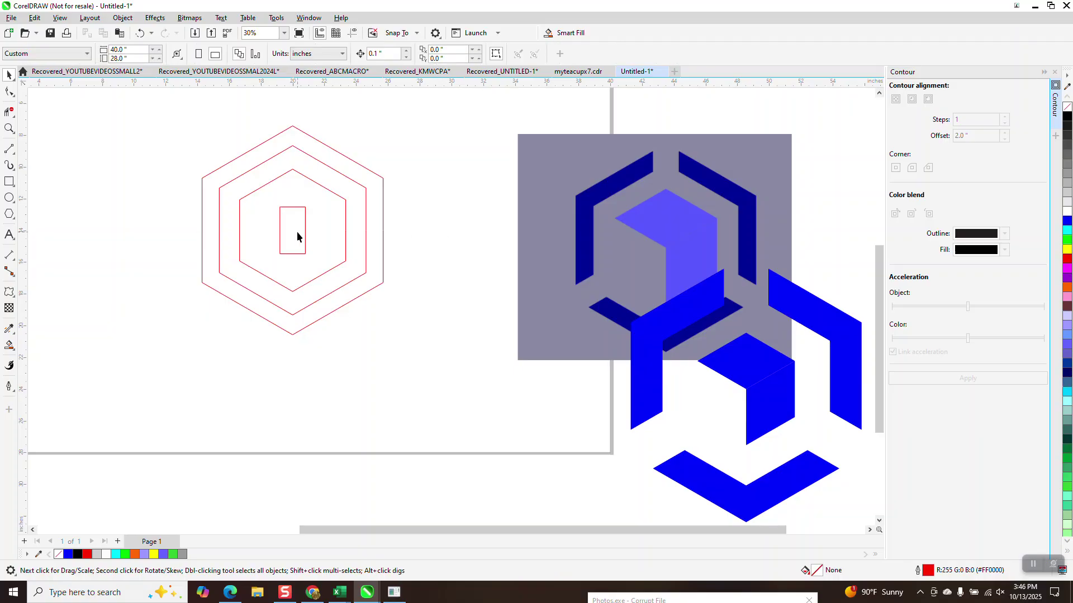
left_click(141, 33)
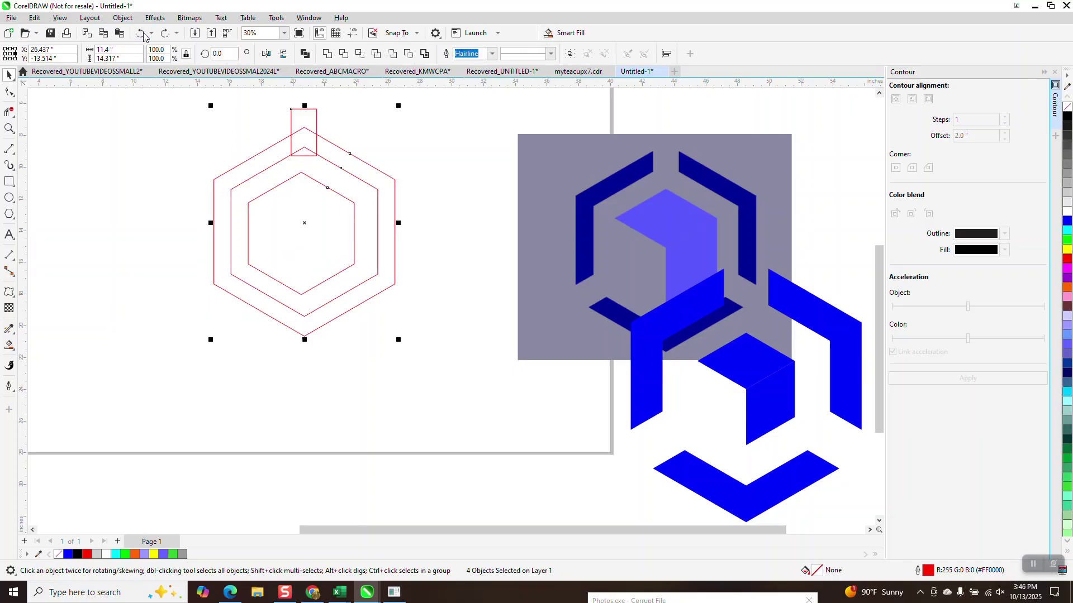
left_click(165, 33)
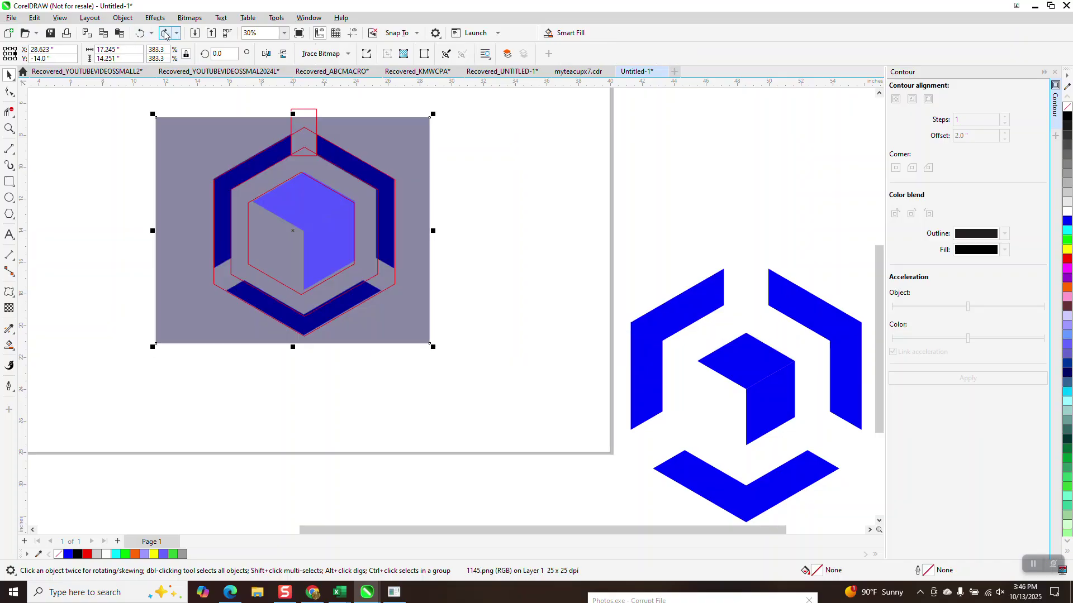
left_click(165, 33)
left_click(164, 34)
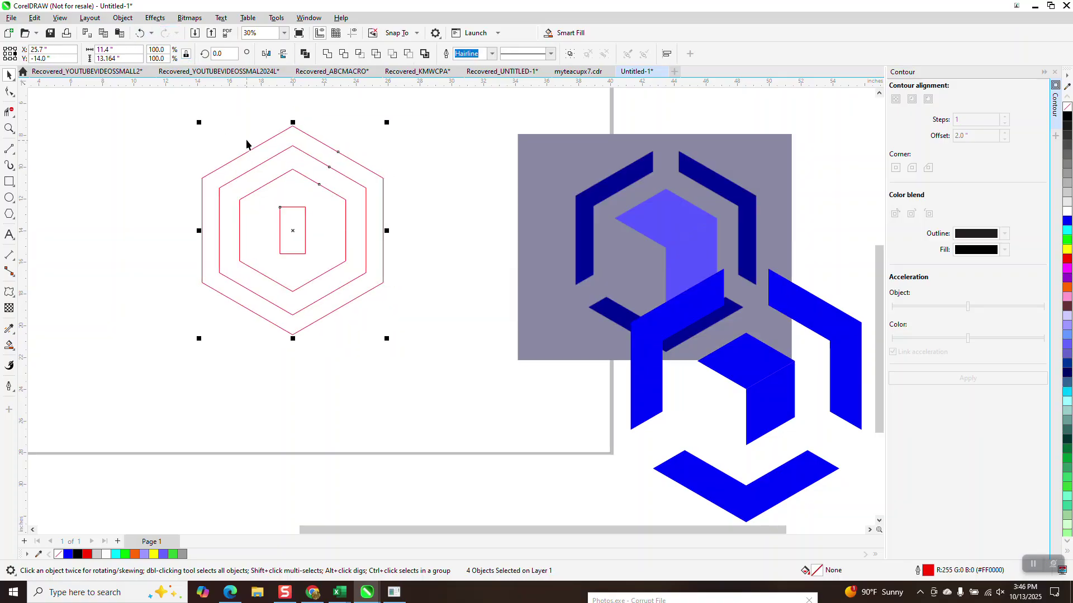
Move the rectangle up to the hexagons' top corner and stretch it to about 4.6 inches tall across the ring
left_click(291, 202)
left_click(297, 215)
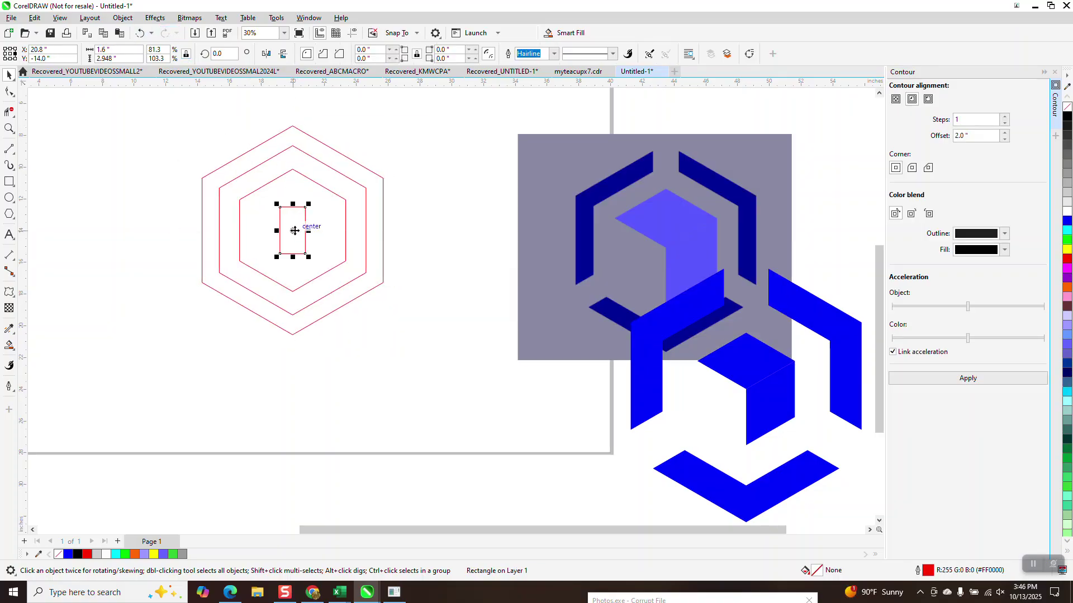
left_click_drag(295, 231, 292, 194)
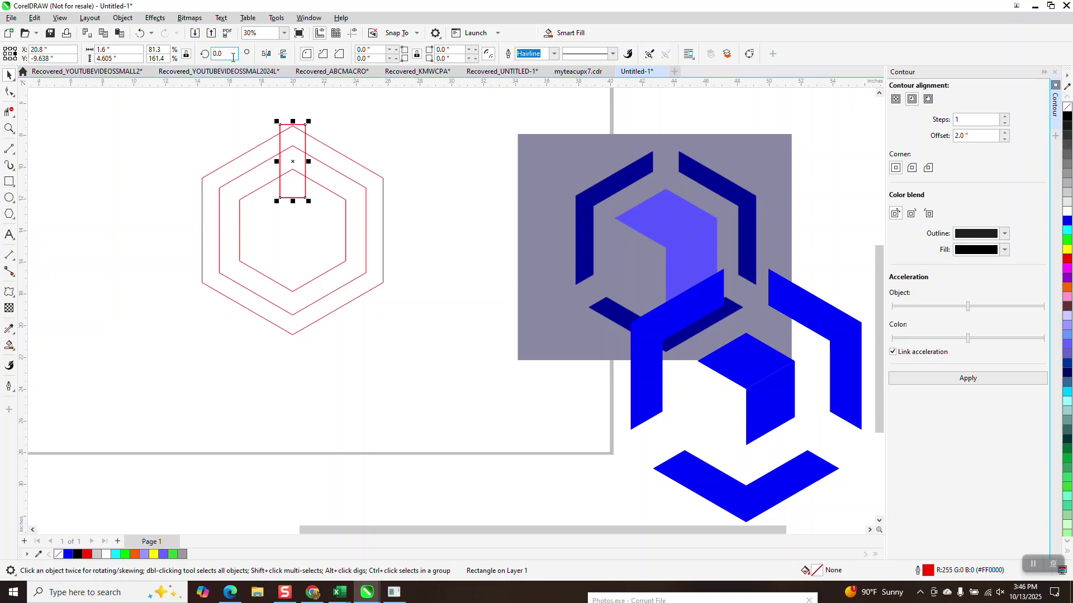
Duplicate the rectangle rotated 120 degrees about the hexagons' center, and repeat it for a third rectangle
type("120")
key("Return")
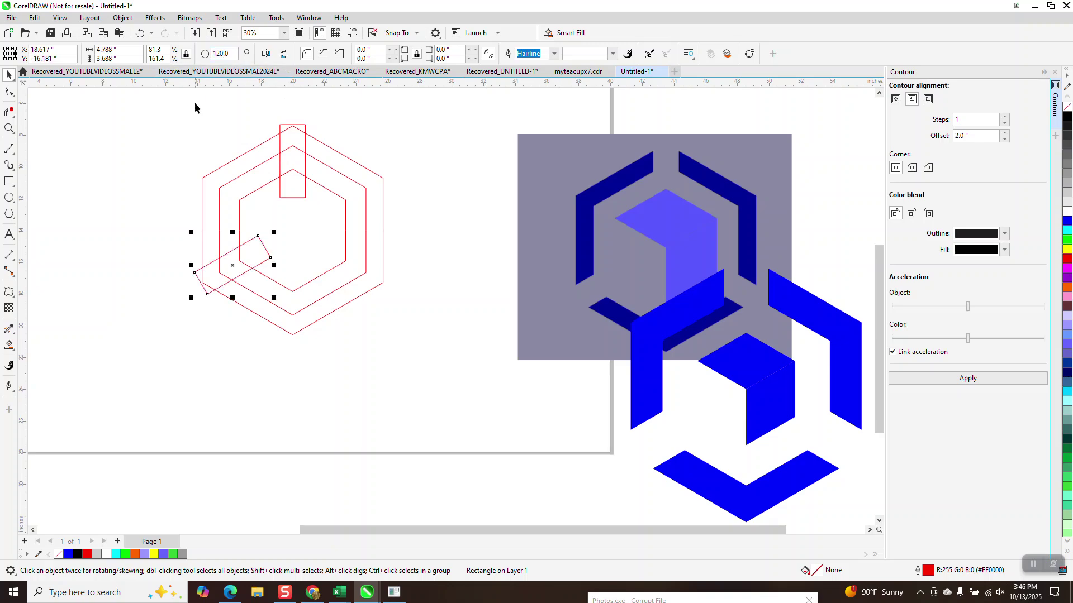
key("ctrl+r")
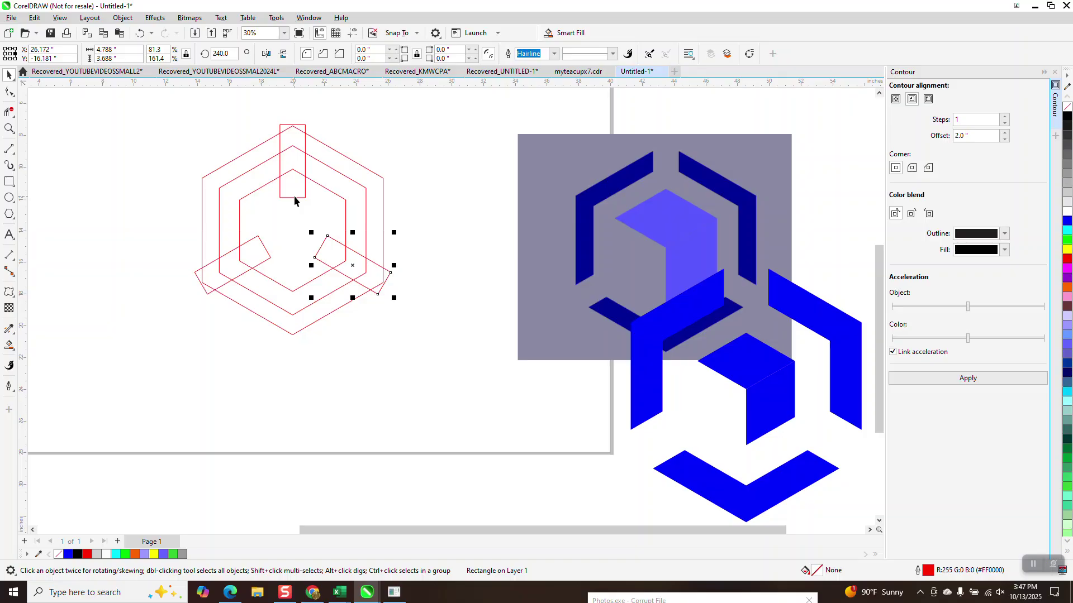
Smart Fill the three outer ring segments with blue and no outline, and delete the top rectangle
left_click(10, 346)
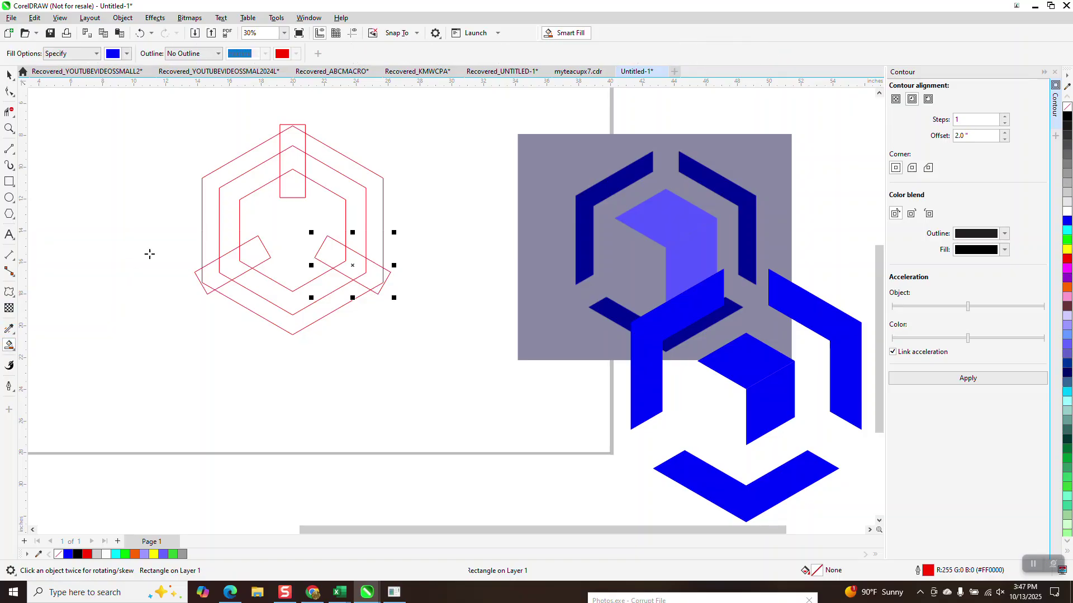
left_click(216, 185)
left_click(362, 172)
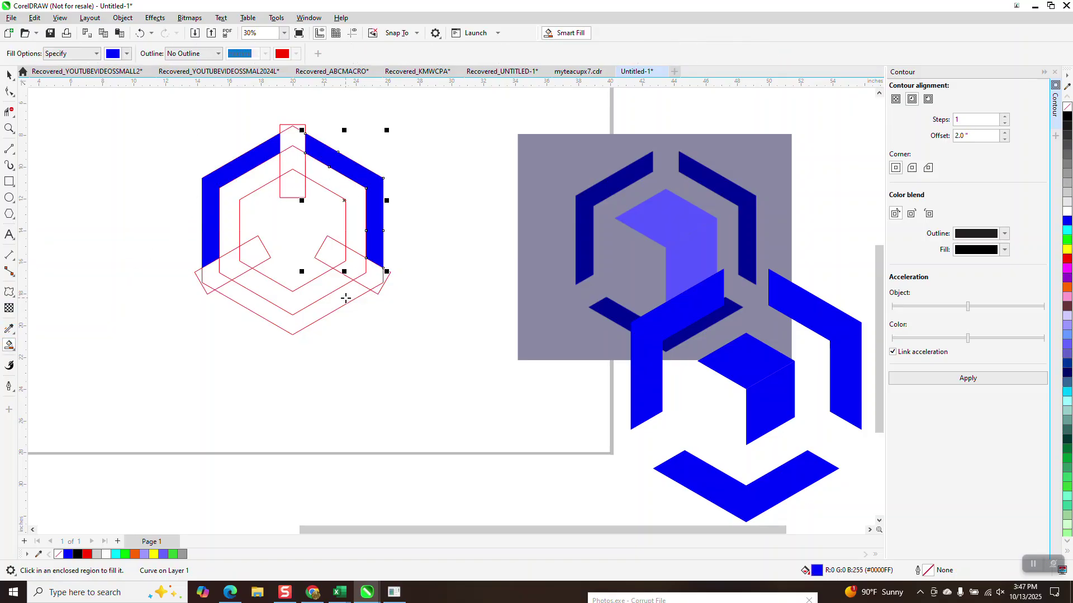
left_click(346, 298)
left_click(9, 74)
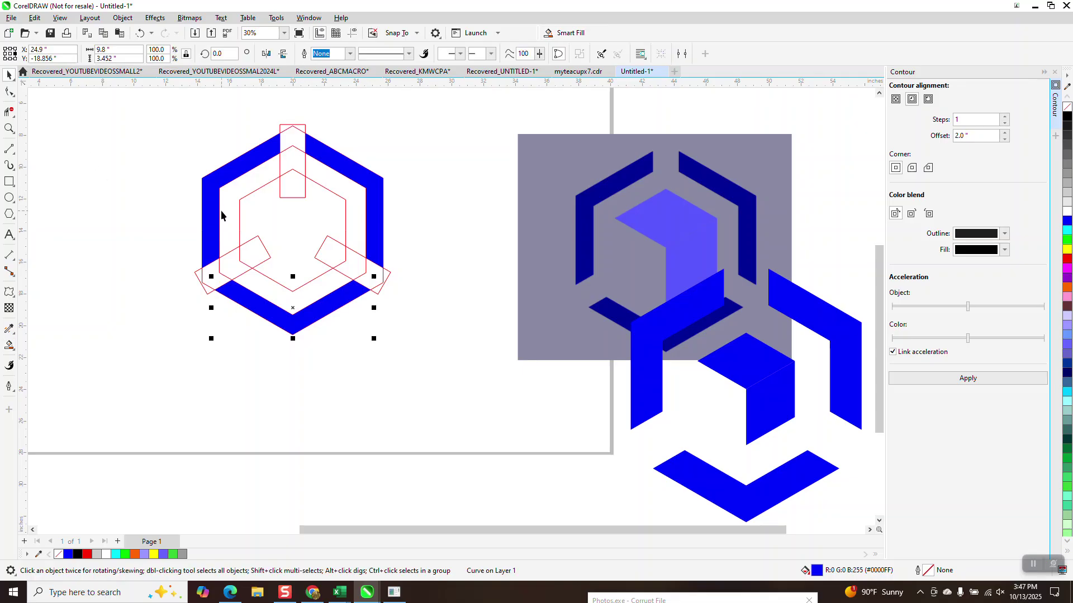
left_click(297, 199)
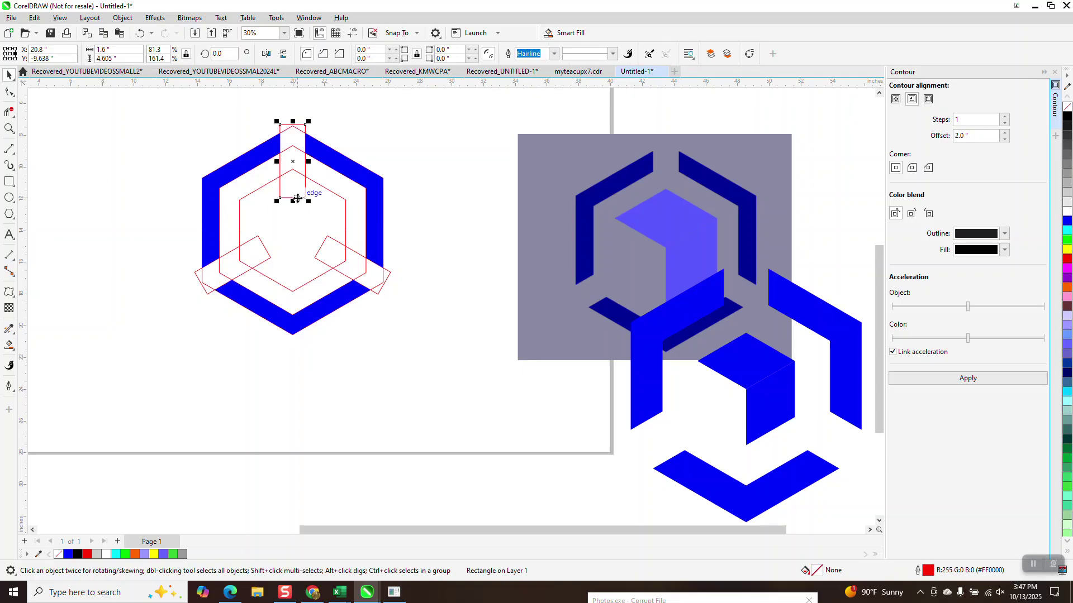
key("Delete")
Examine the object outlines of both logo versions in Wireframe view, and return to Enhanced view
left_click(640, 342)
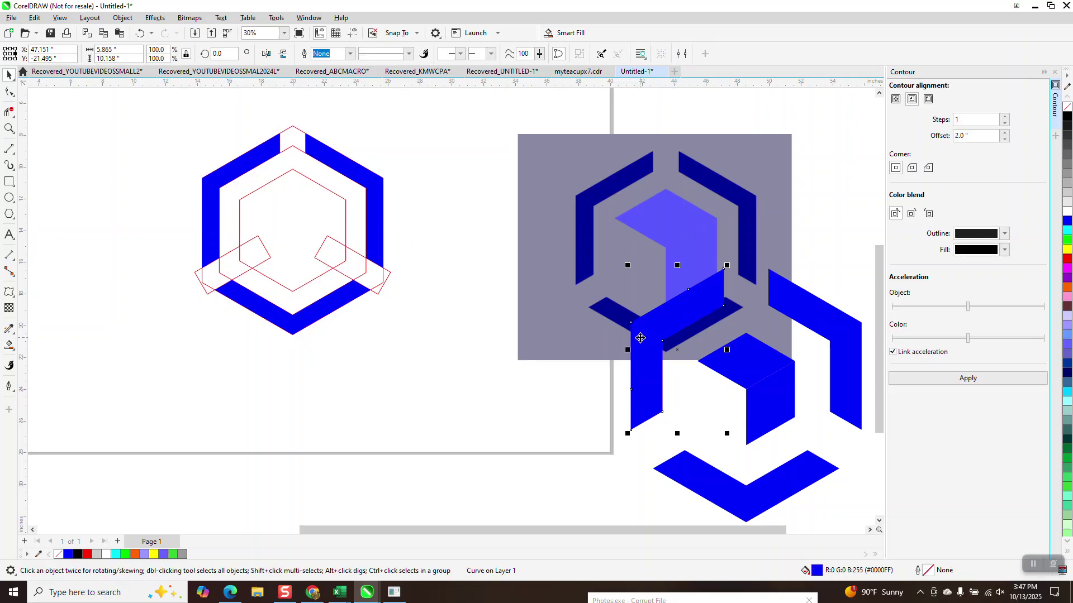
scroll(604, 320, "down", 3)
left_click_drag(545, 274, 746, 437)
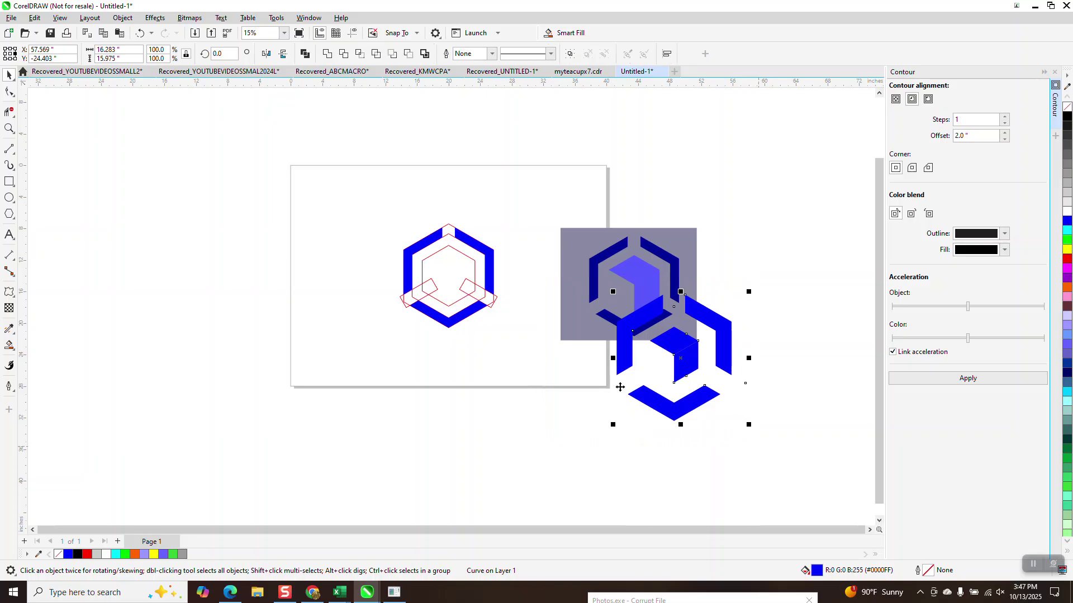
left_click(60, 19)
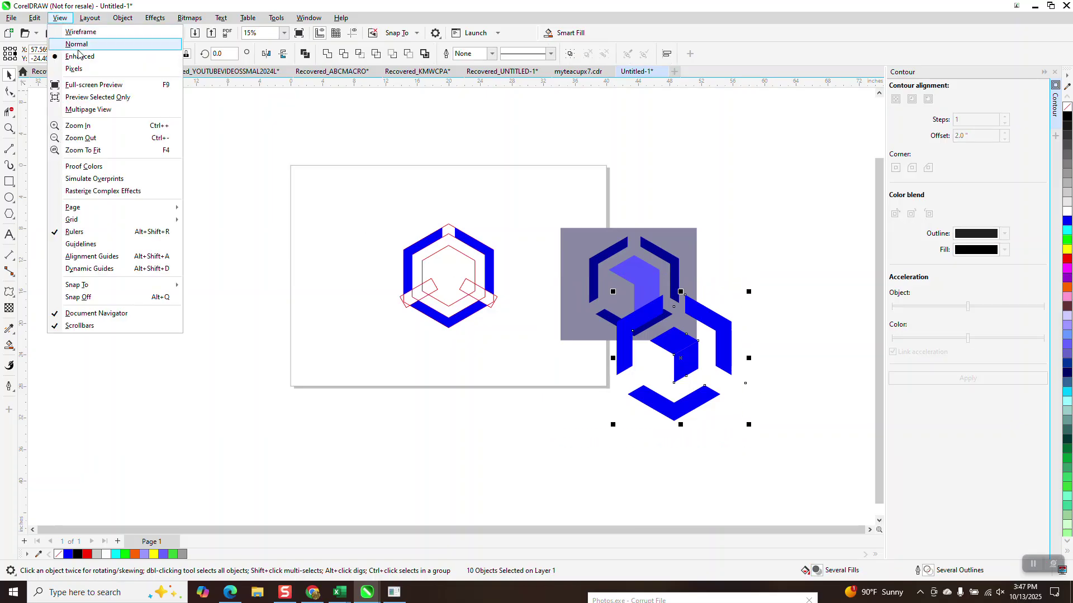
left_click(84, 33)
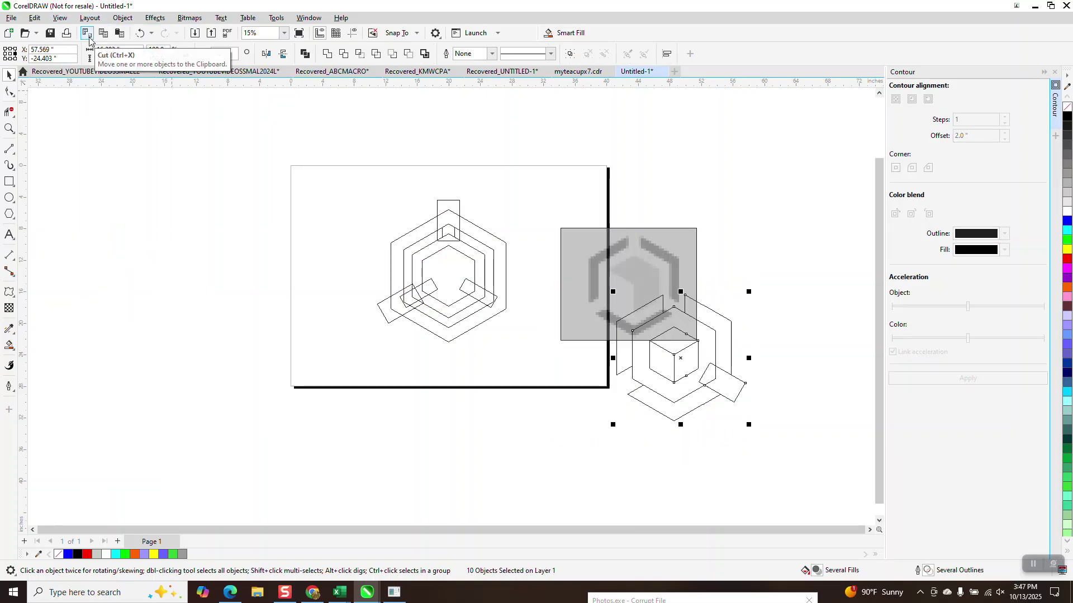
left_click(60, 18)
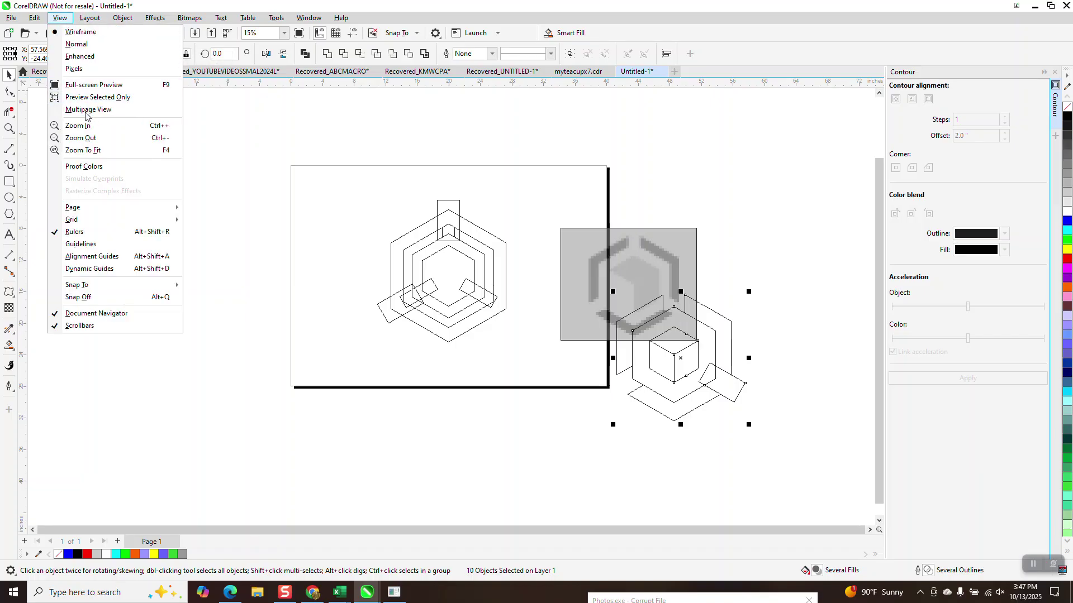
left_click(81, 56)
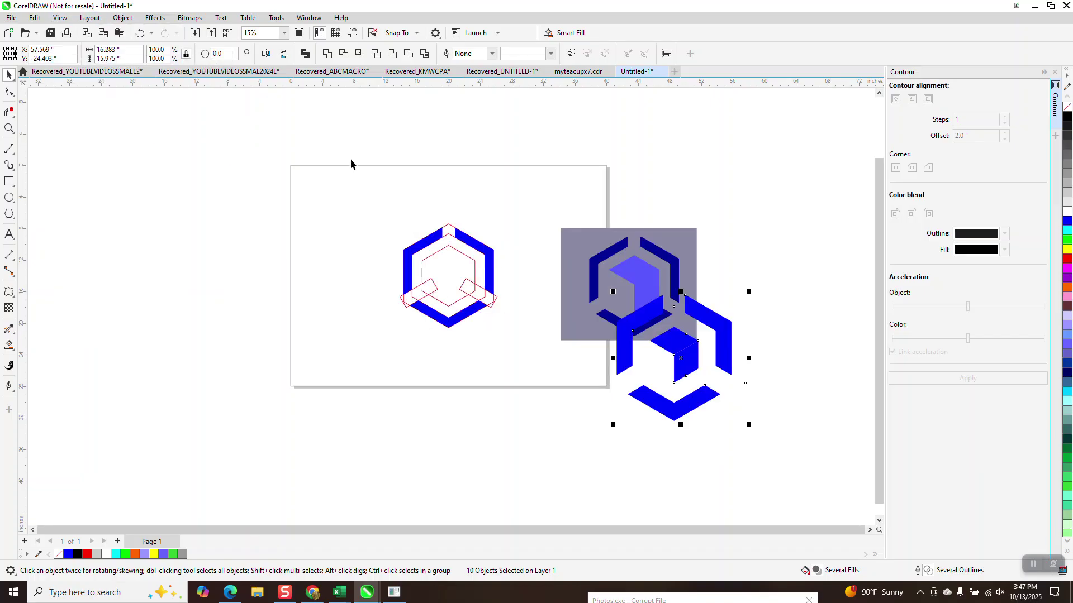
Delete the outer and middle guide hexagons and the two remaining rotated rectangles, keeping the inner hexagon
left_click(461, 191)
left_click(450, 225)
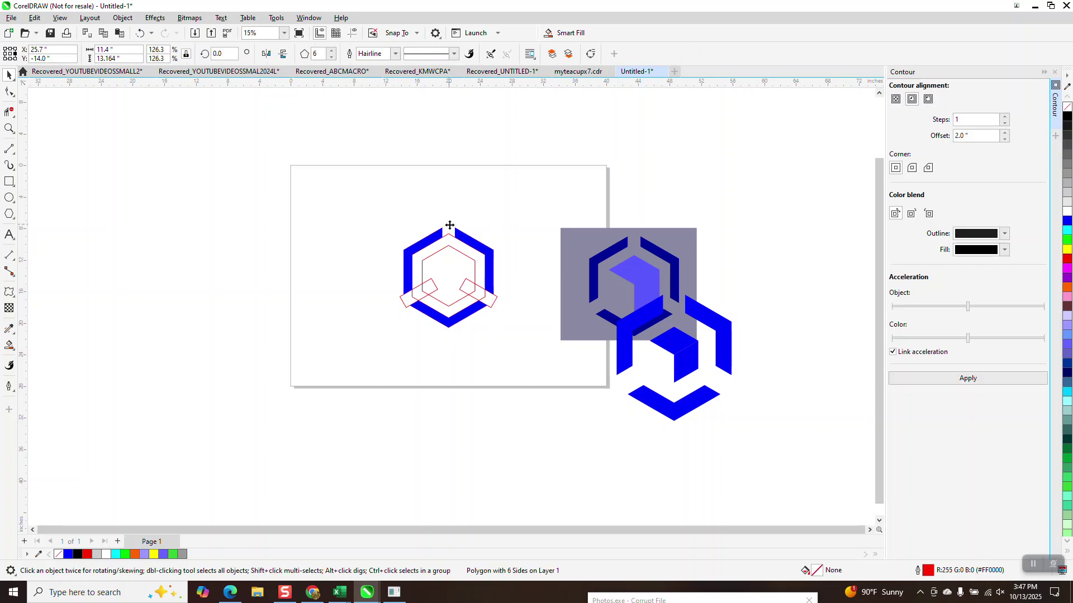
left_click(463, 279)
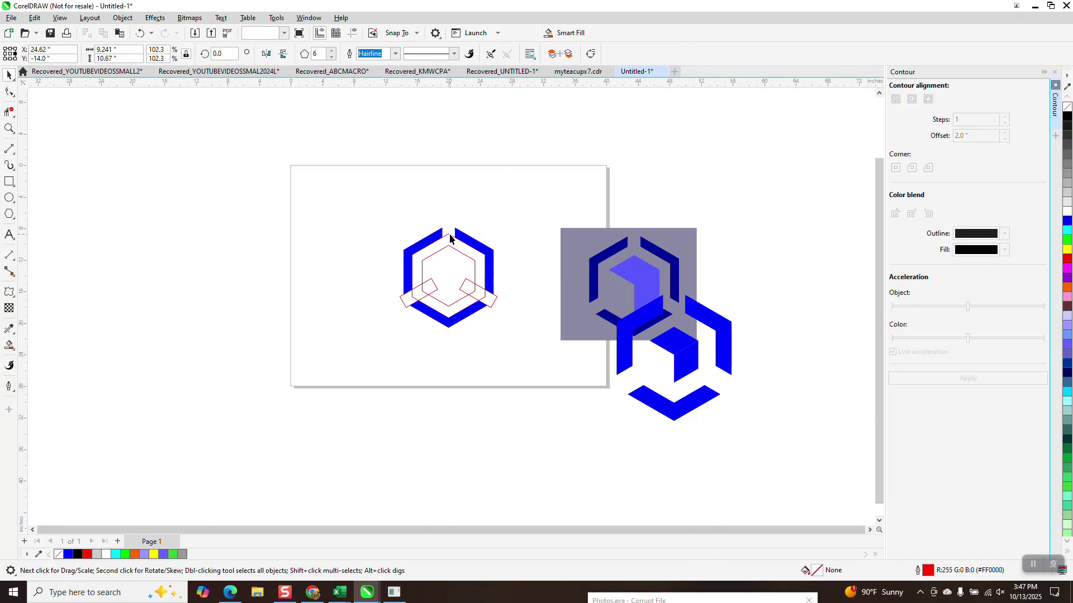
left_click(467, 283)
key("Delete")
left_click(435, 290)
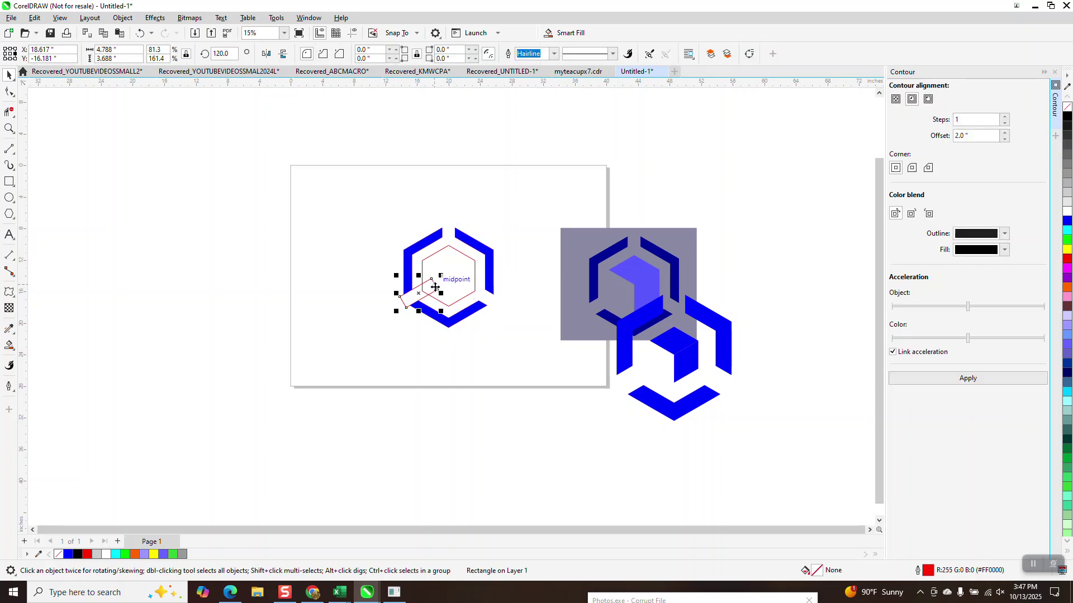
key("Delete")
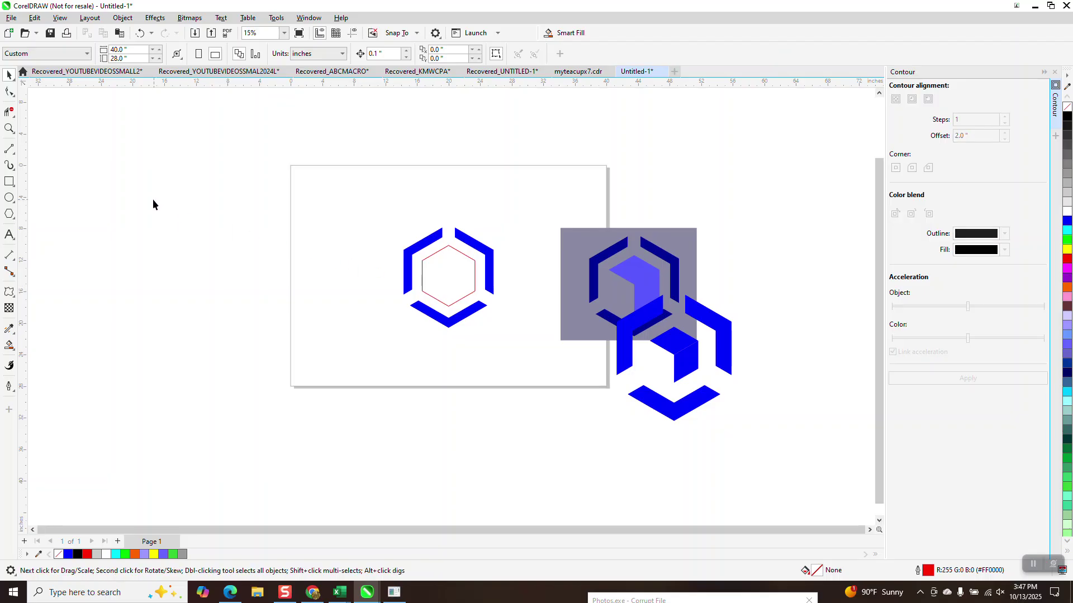
Draw three 2-point lines joining the inner hexagon's center to its upper-left, upper-right and bottom corners to form a cube
left_click(9, 129)
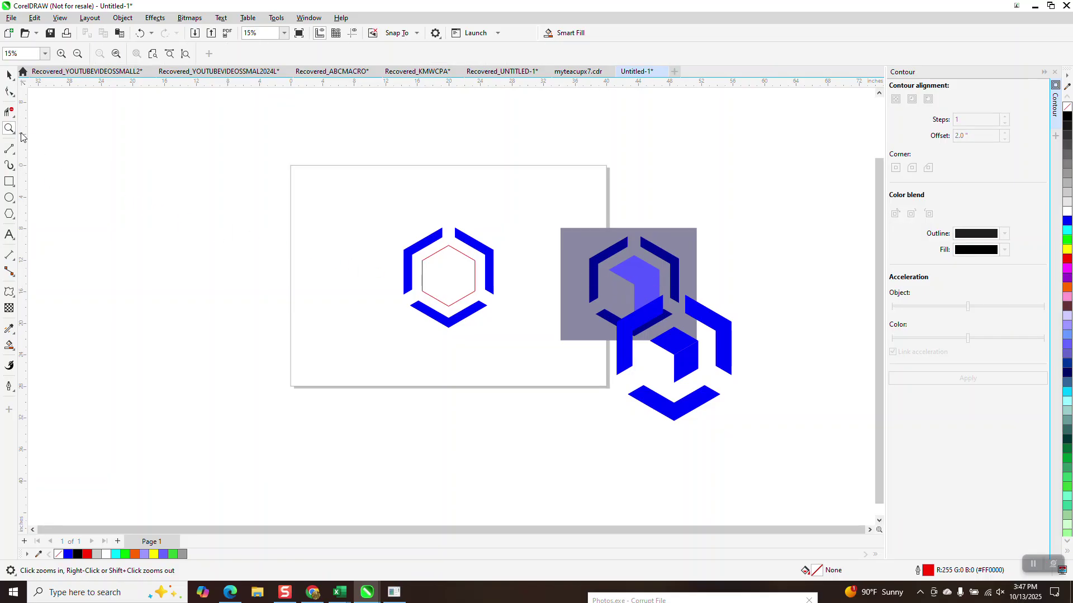
left_click_drag(359, 220, 497, 307)
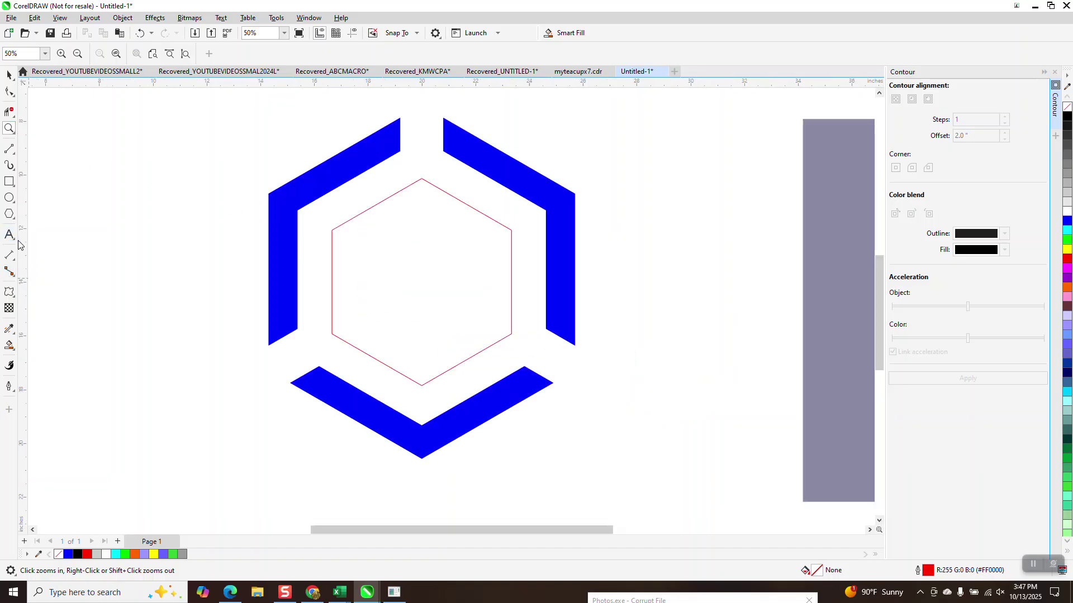
left_click(13, 152)
left_click(53, 161)
left_click_drag(422, 282, 333, 231)
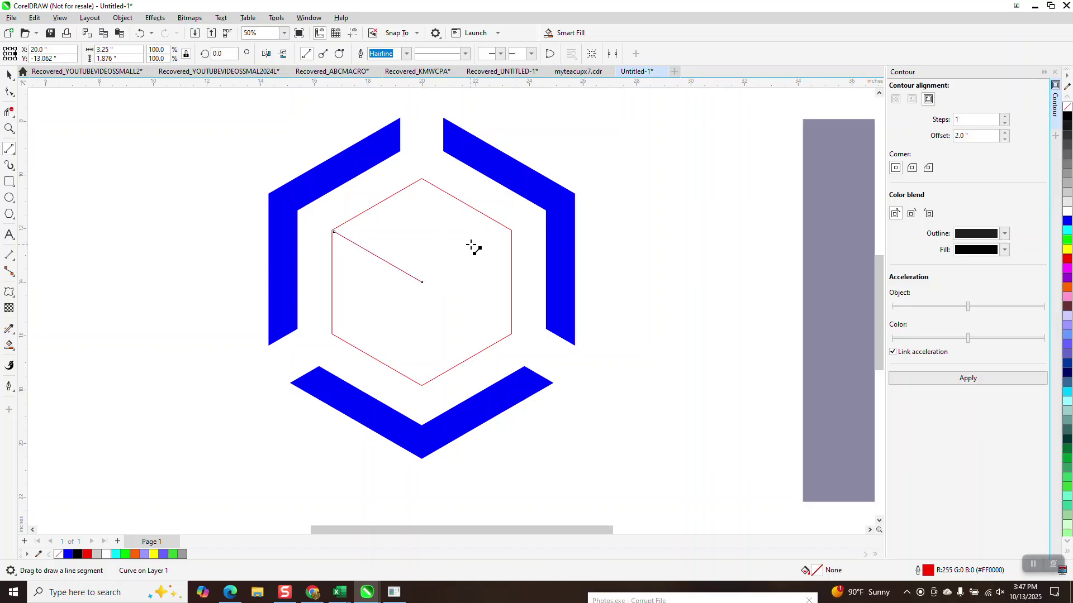
left_click_drag(422, 282, 509, 232)
left_click_drag(422, 386, 421, 282)
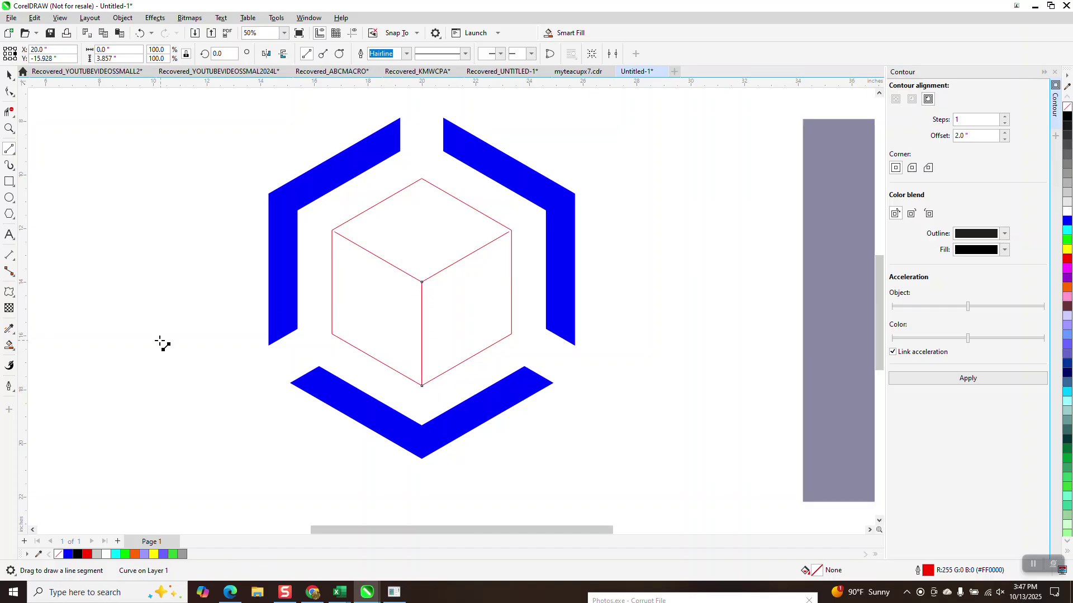
Try to Smart Fill the cube's top face with blue, and undo the fill
left_click(9, 345)
left_click(389, 246)
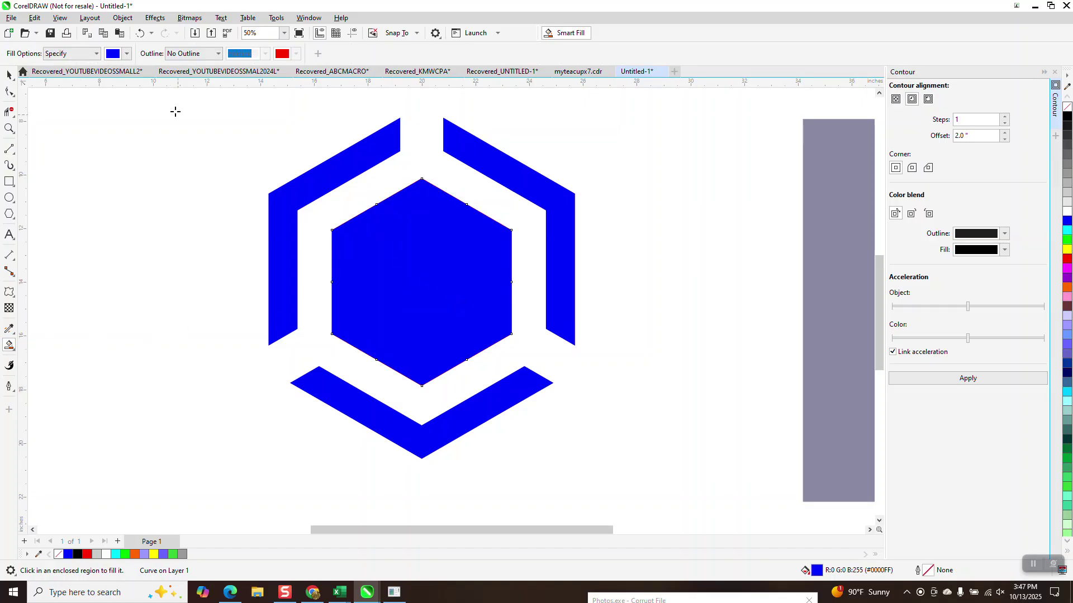
left_click(142, 35)
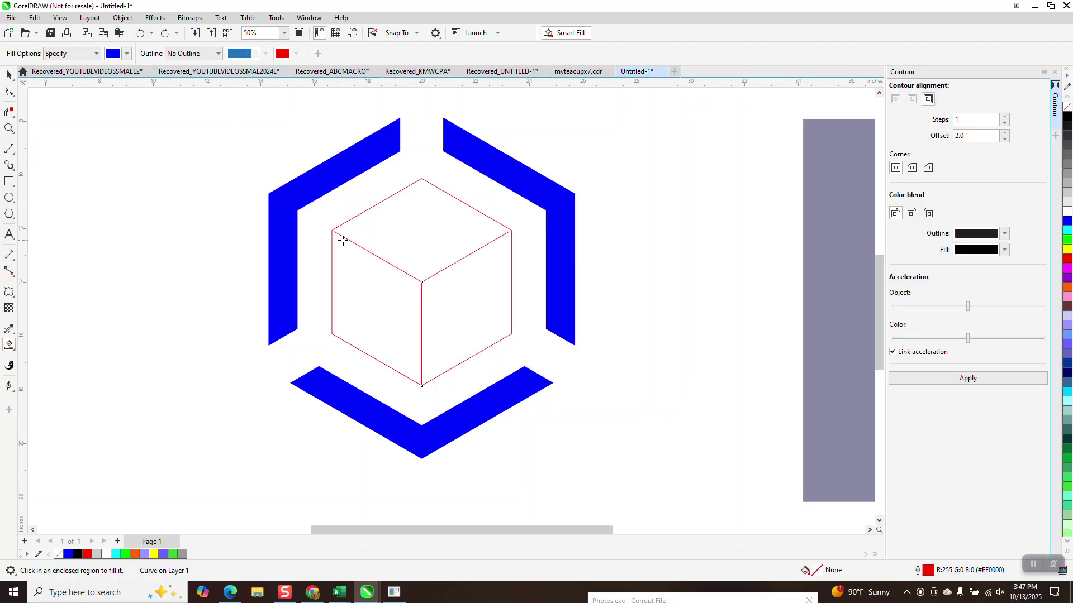
Move the end node of the cube's upper-left edge line onto the hexagon's upper-left corner to close the gap
left_click(9, 92)
left_click(358, 246)
left_click(341, 236)
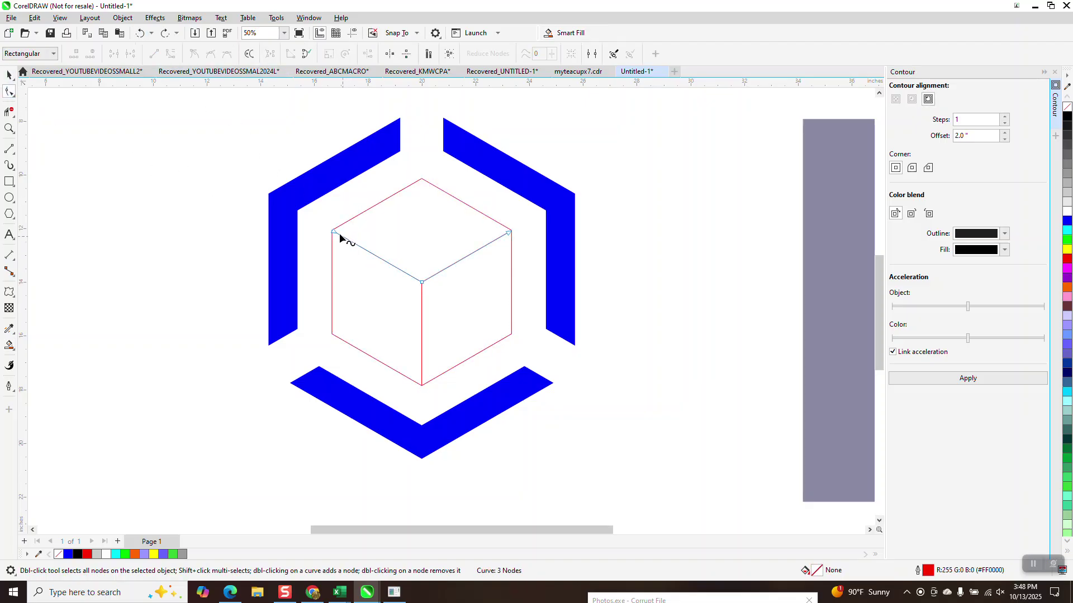
left_click_drag(334, 232, 332, 231)
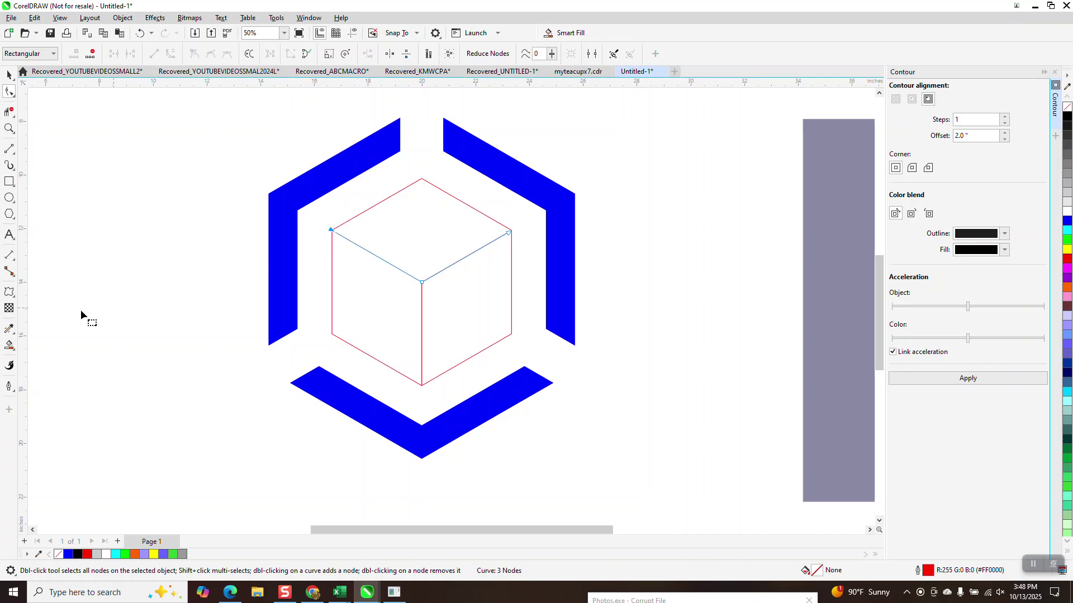
Smart Fill the cube's combined top and right faces with blue and no outline, and delete the inner guide hexagon
left_click(9, 346)
left_click(402, 246)
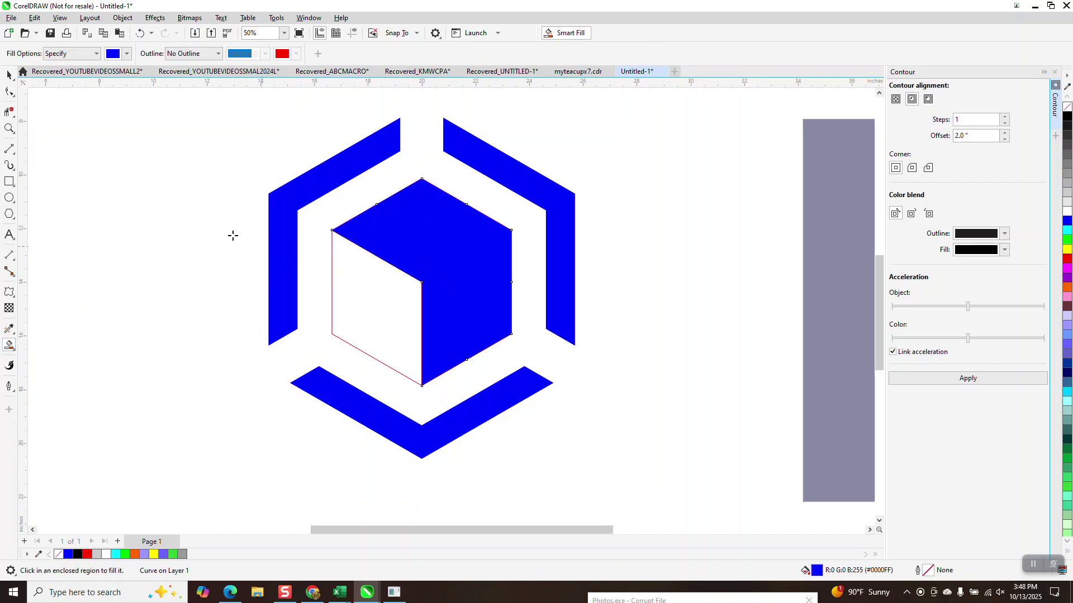
left_click(9, 76)
left_click(343, 323)
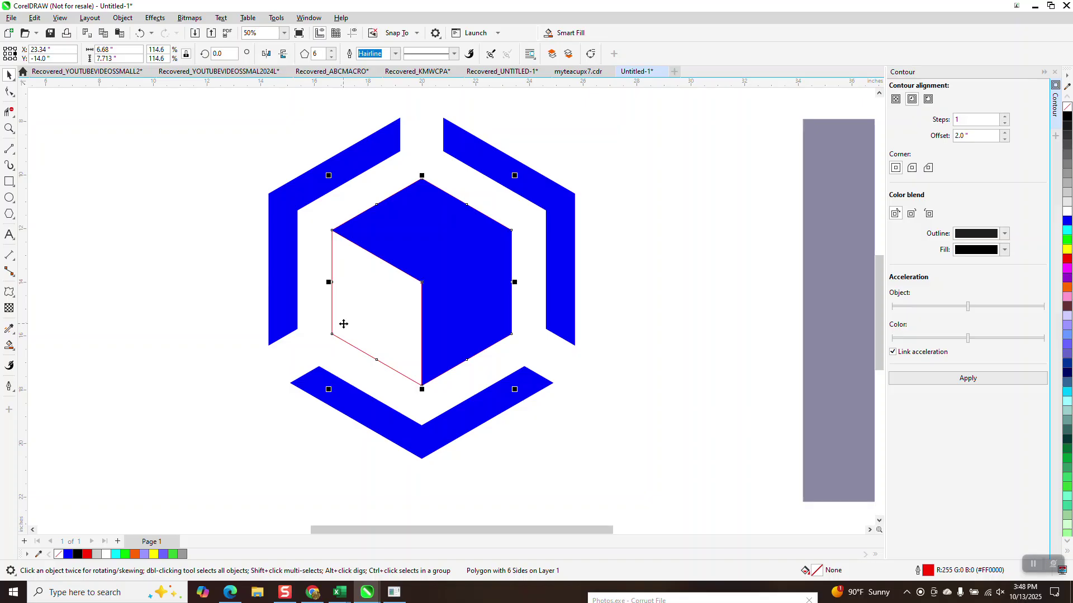
key("Delete")
Move the reference image left so it sits directly beside the rebuilt logo
scroll(336, 320, "down", 1)
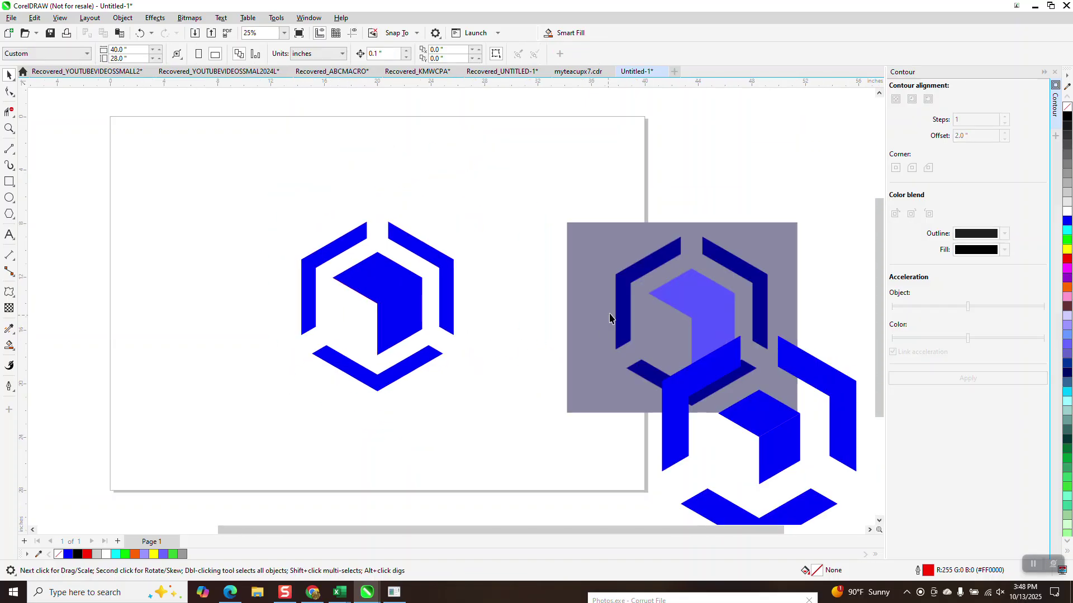
left_click_drag(608, 312, 517, 304)
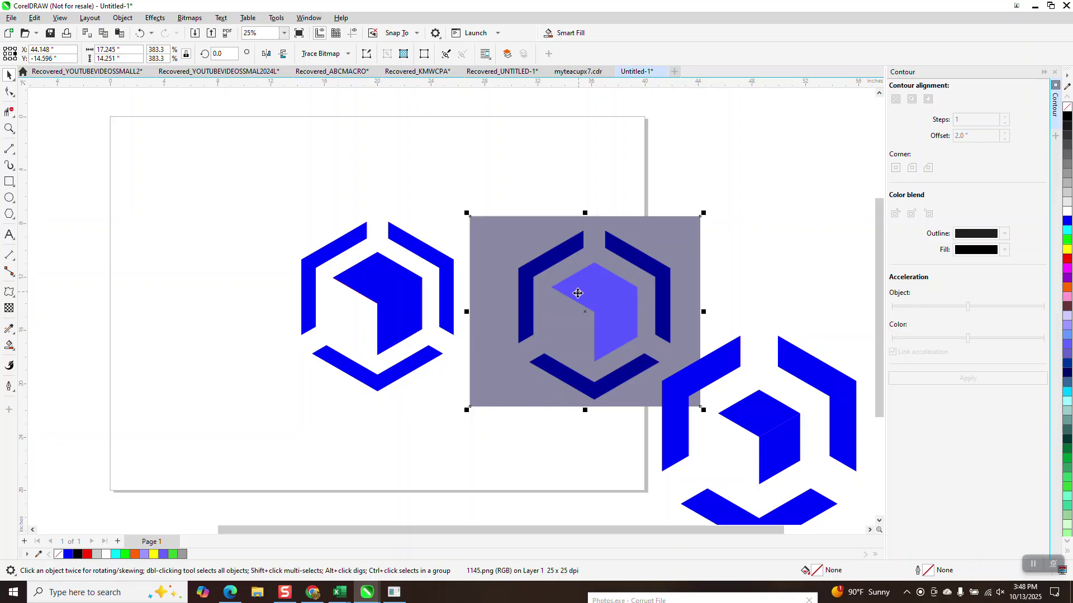
left_click(238, 354)
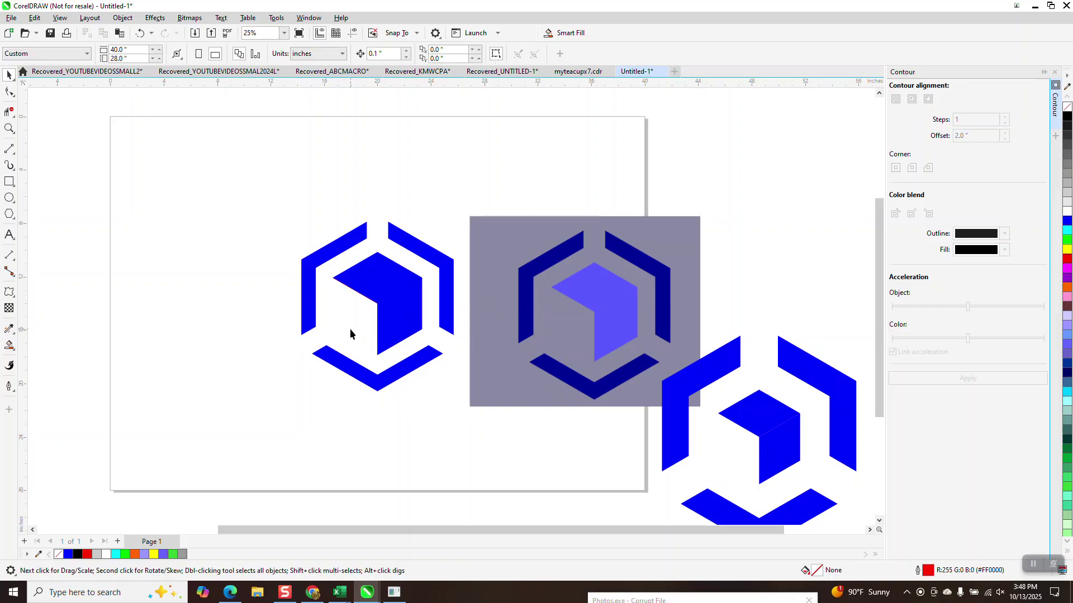
Recolor the rebuilt cube with the light blue #5959FF sampled from the reference image's cube
left_click(371, 293)
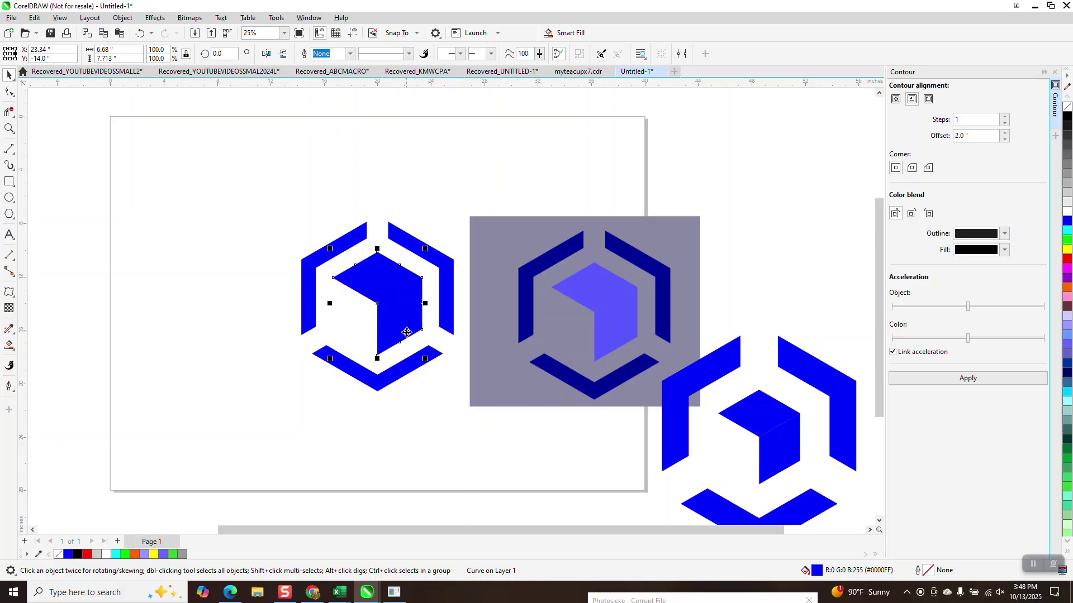
left_click(407, 329)
left_click(13, 336)
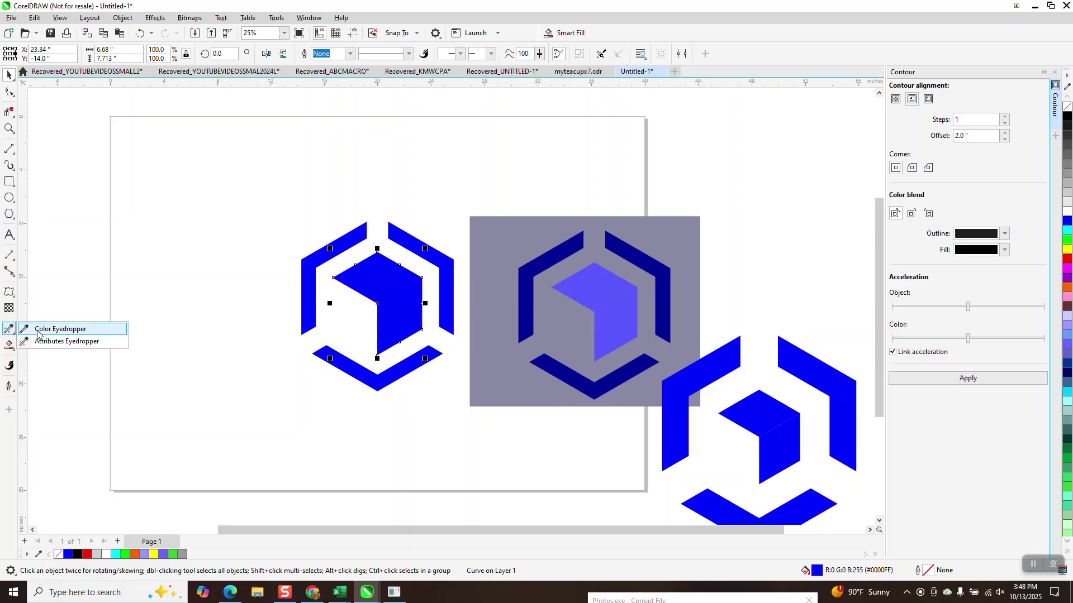
left_click(39, 329)
left_click(634, 320)
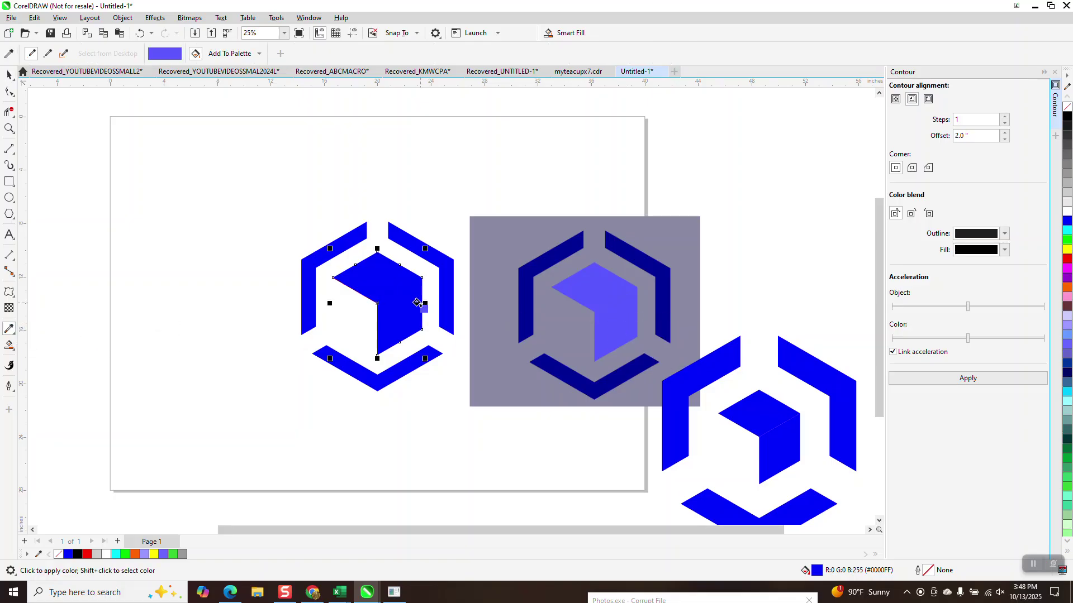
left_click(407, 306)
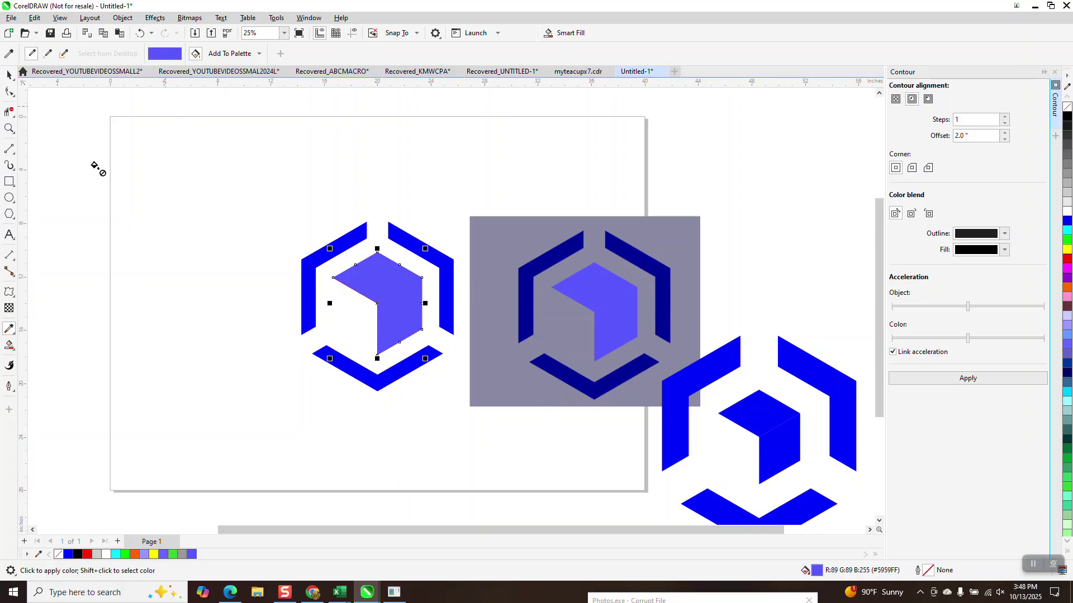
left_click(13, 332)
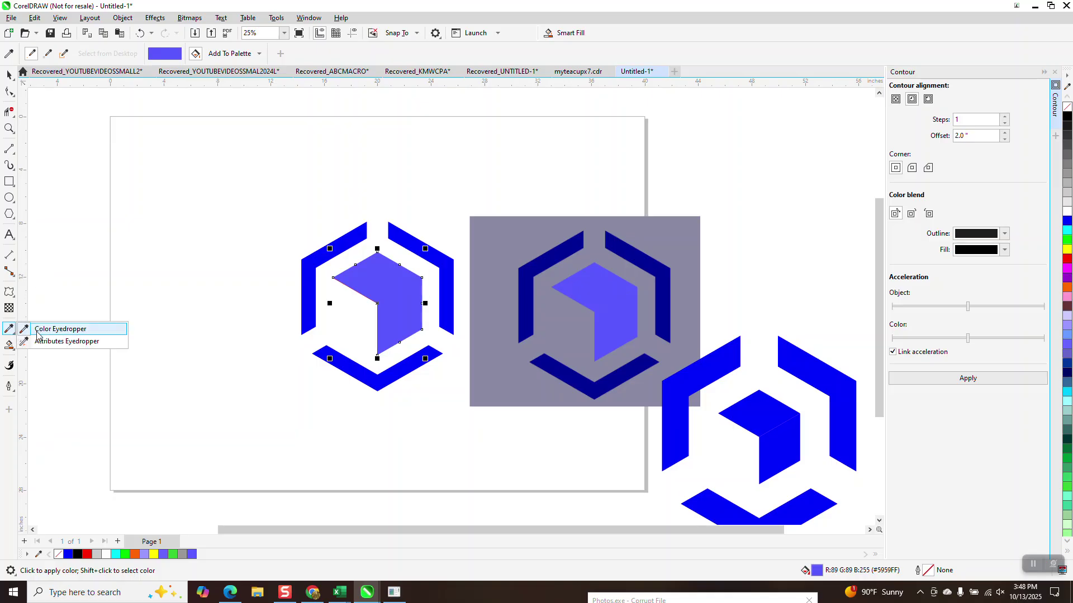
left_click(35, 331)
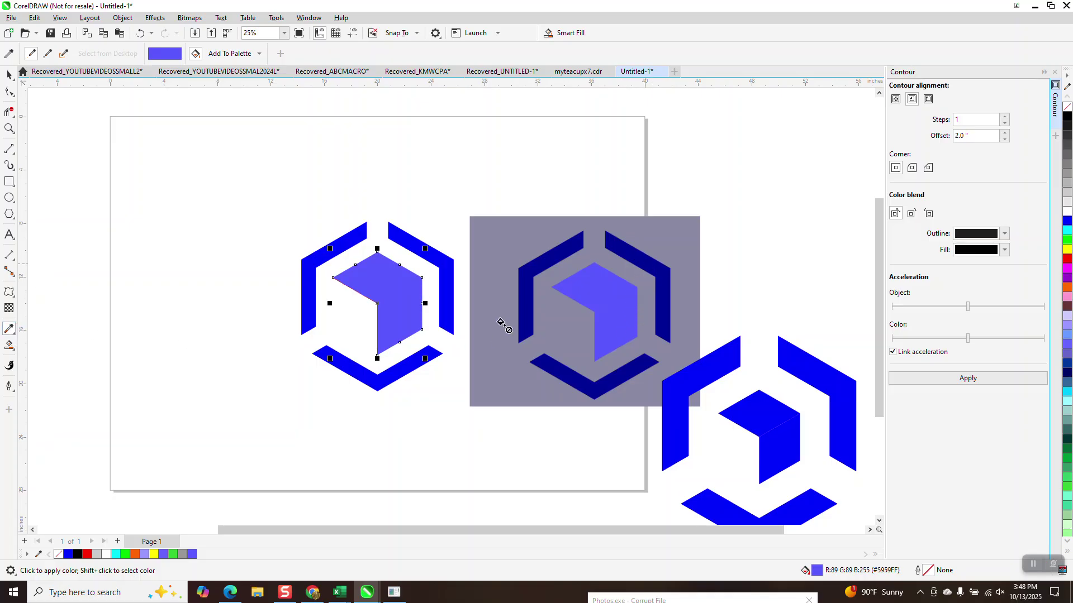
left_click(14, 335)
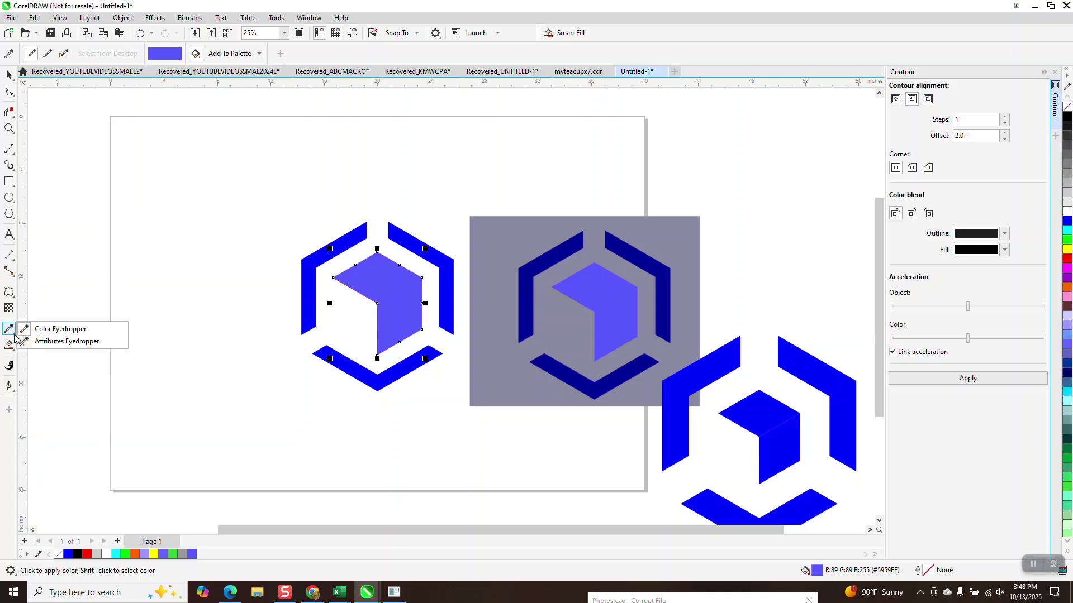
left_click(45, 330)
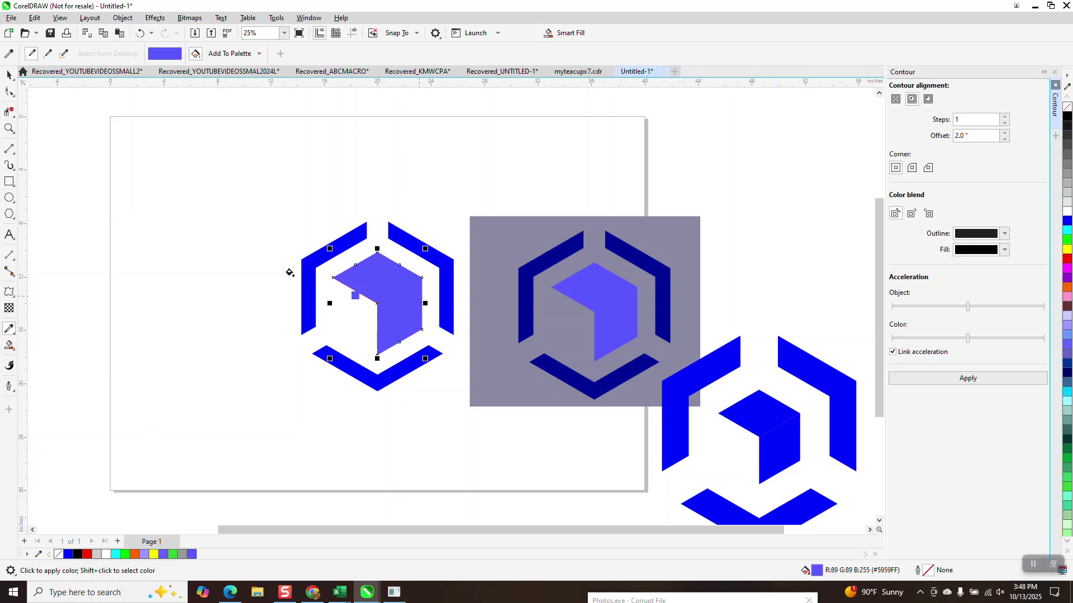
left_click(8, 74)
left_click(90, 259)
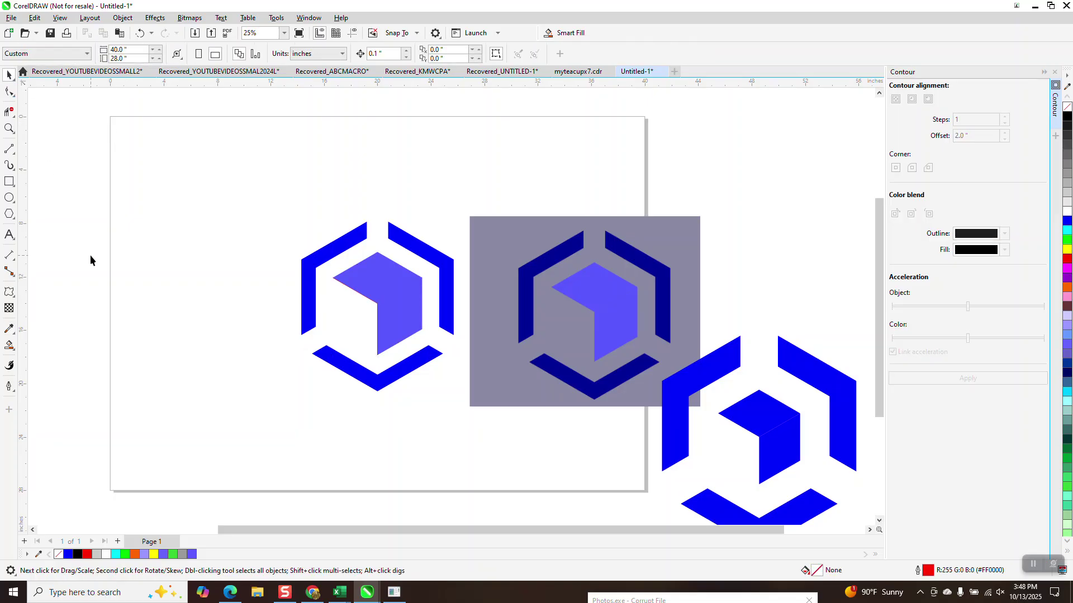
Recolor the three outer hexagon segments of the rebuilt logo with the dark blue #000096 sampled from the reference image
left_click(13, 333)
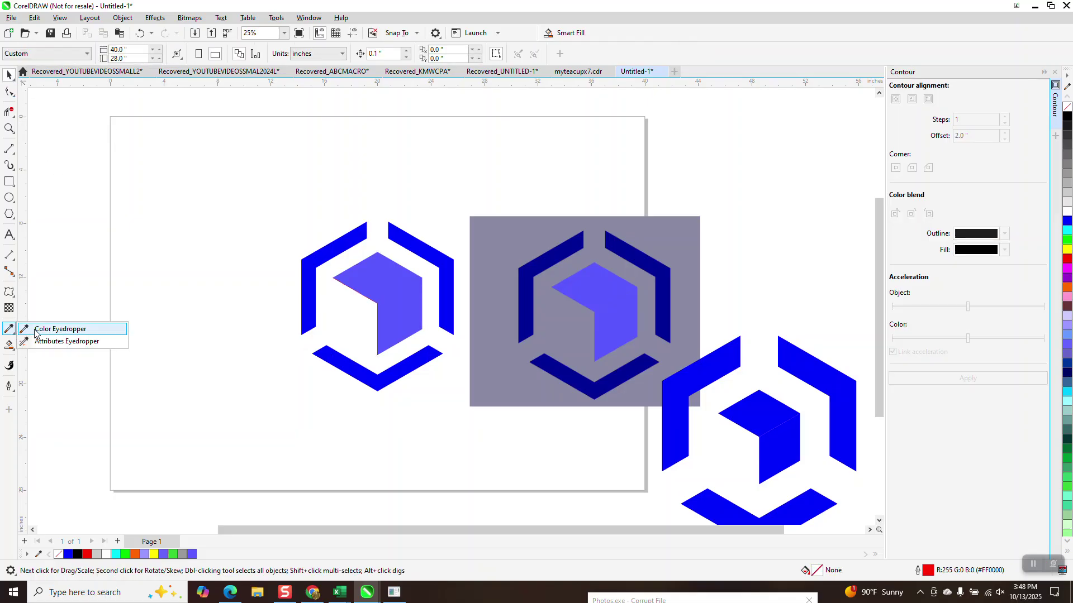
left_click(39, 329)
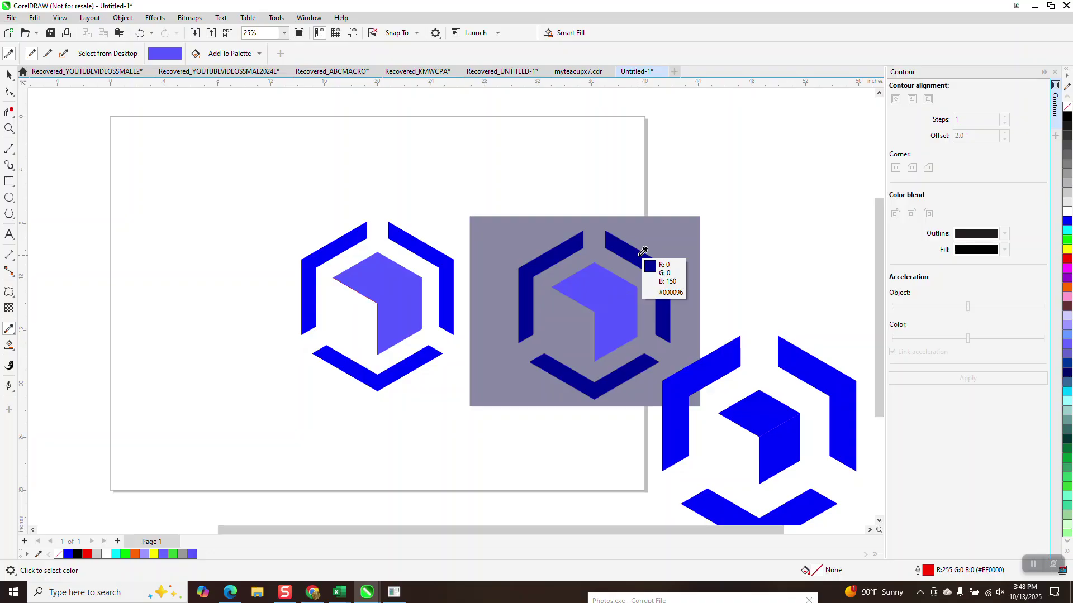
left_click(645, 253)
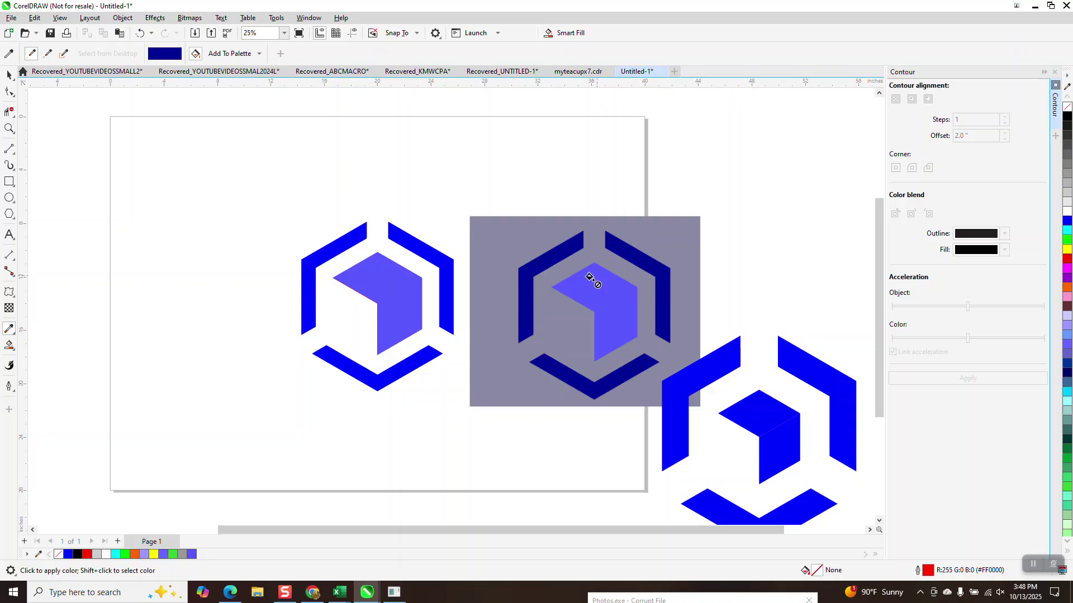
left_click(444, 263)
left_click(344, 240)
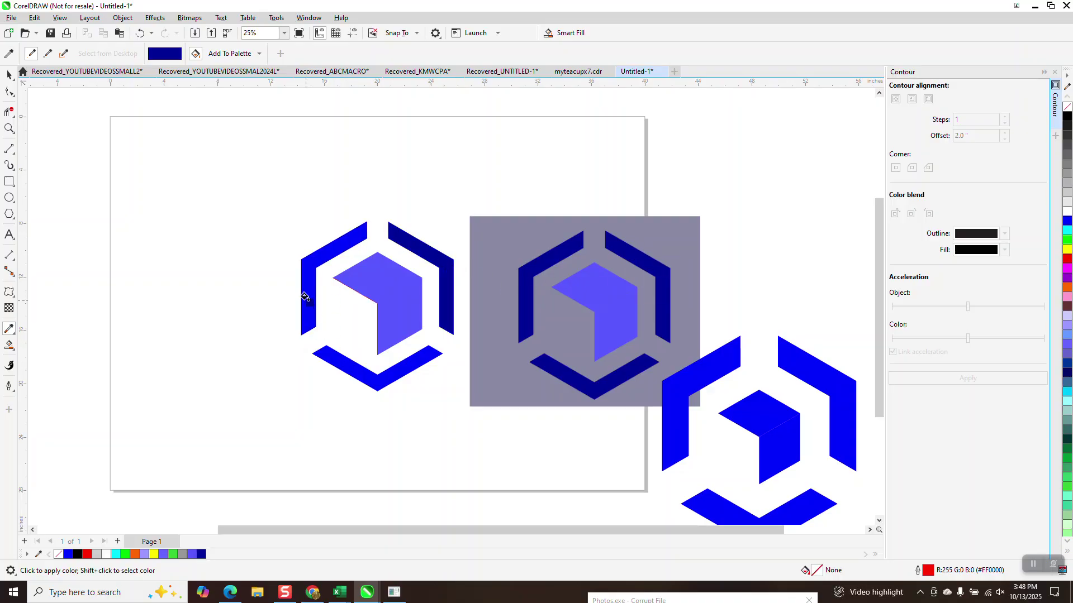
left_click(330, 355)
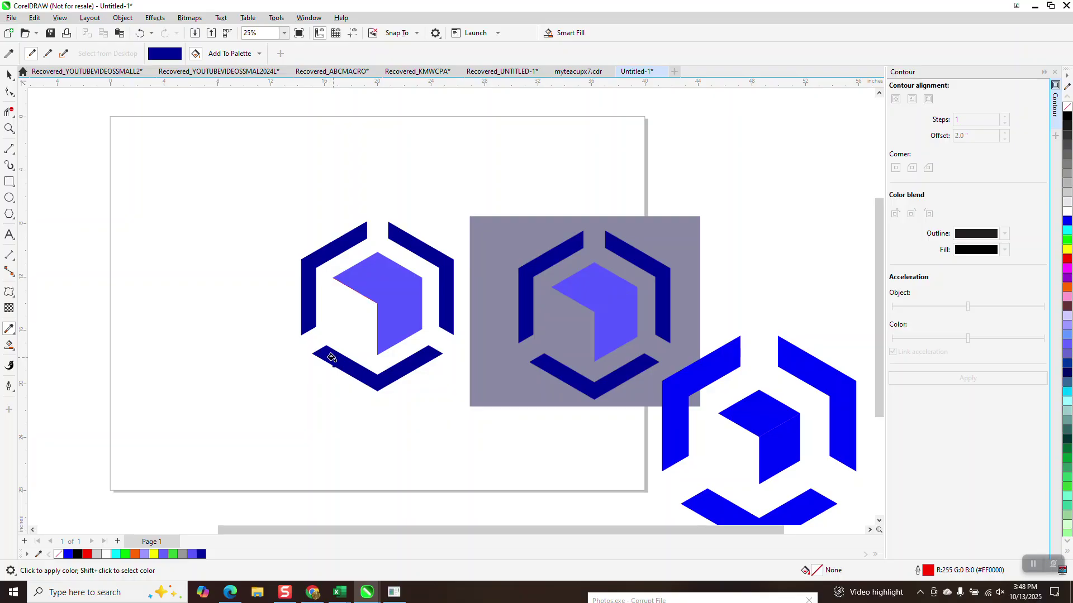
Move the reference image up and right away from the rebuilt logo, and draw a square about 15.8 inches wide around the logo
left_click(9, 75)
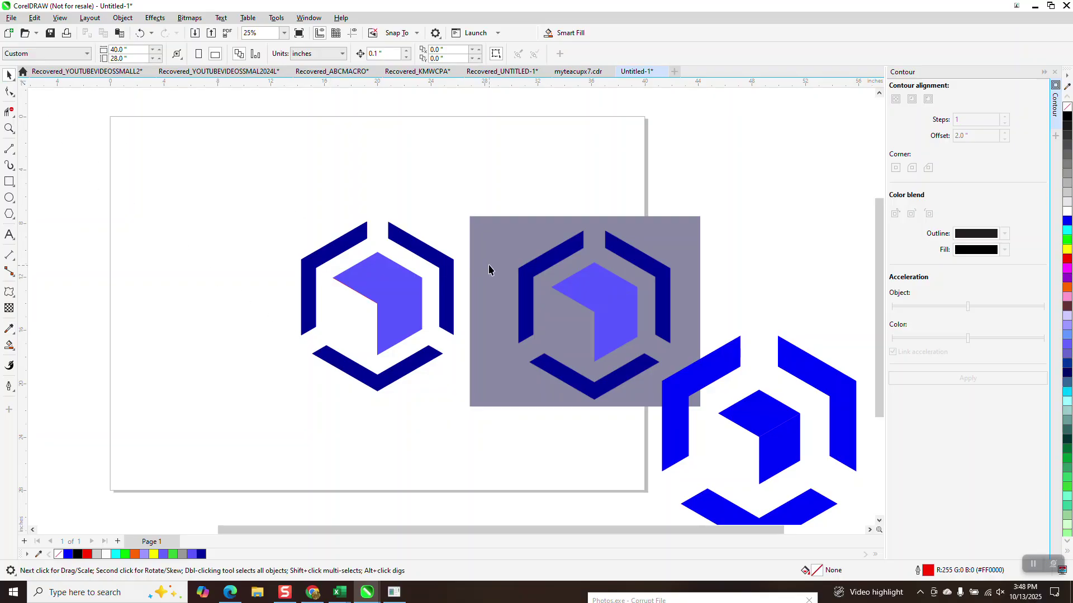
left_click_drag(490, 267, 558, 216)
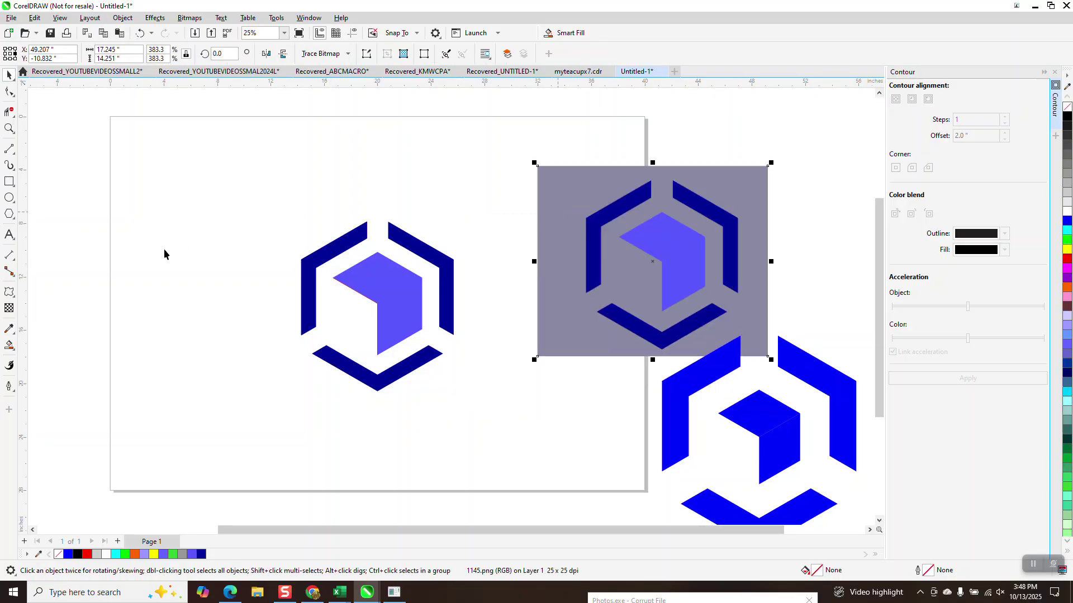
left_click(10, 182)
left_click_drag(270, 202, 482, 413)
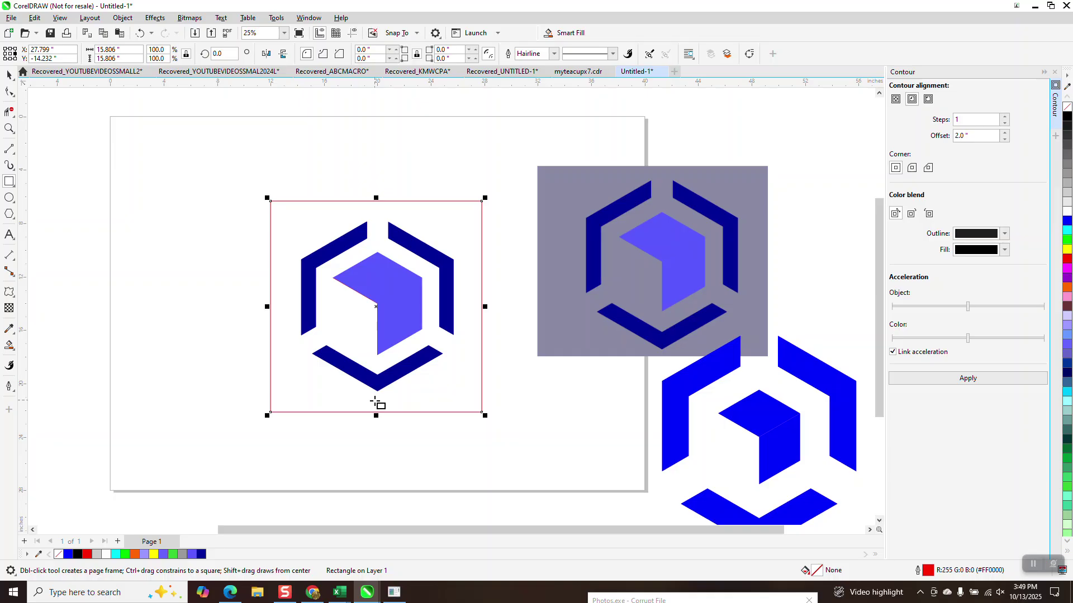
Set the nudge distance to 15 inches and nudge the square once to the left, off the logo
scroll(421, 360, "down", 1)
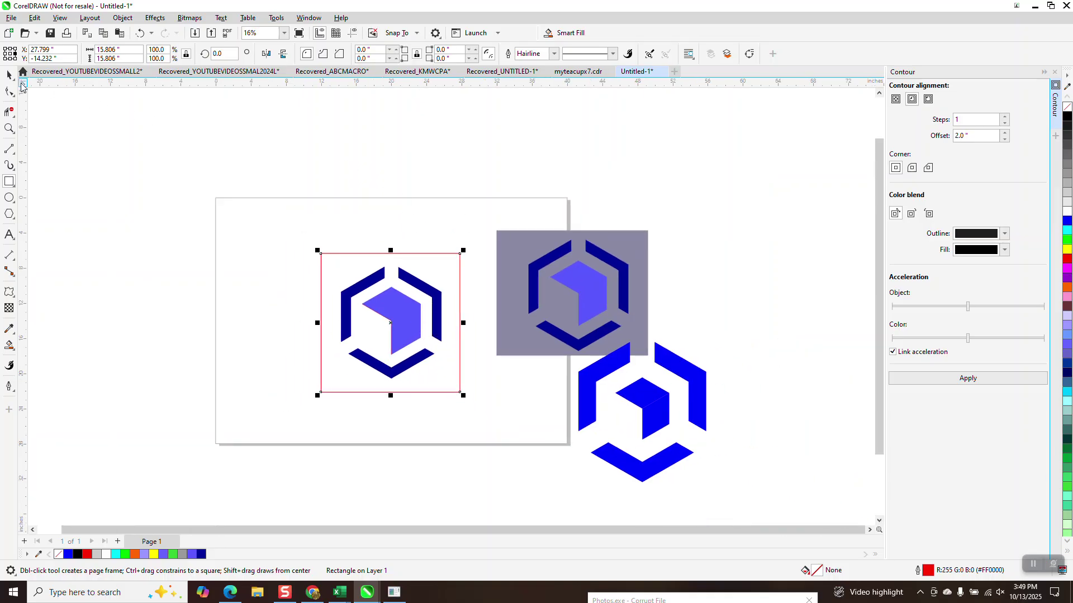
left_click(9, 75)
left_click(300, 156)
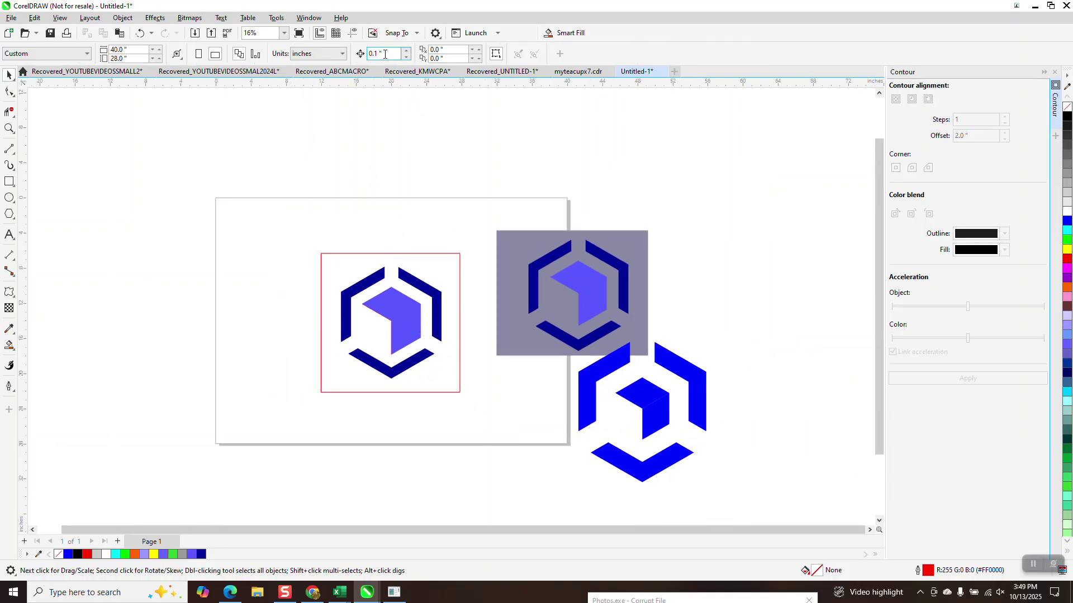
type("15")
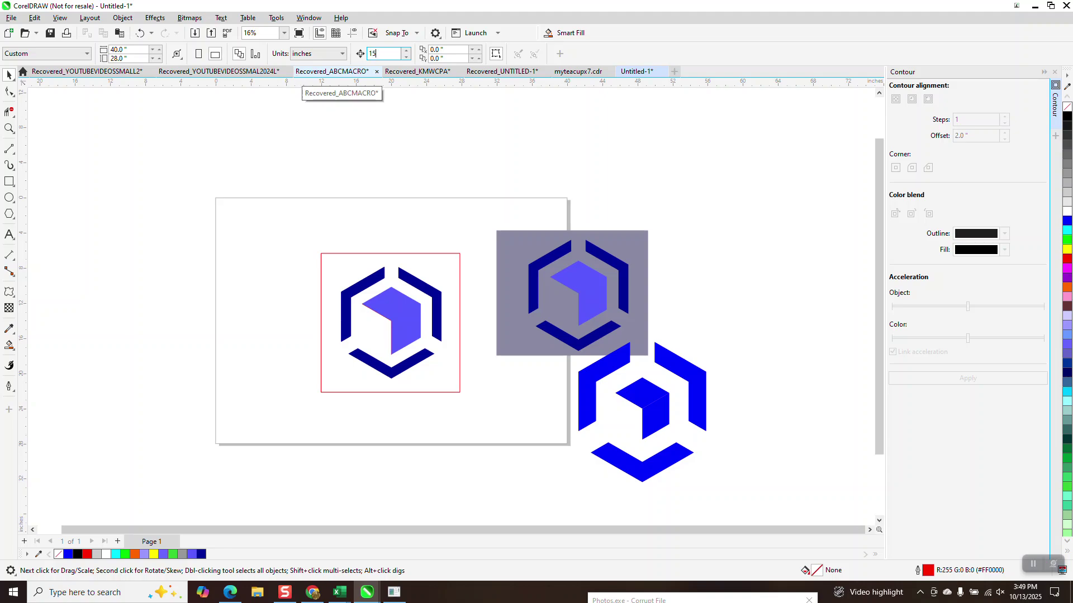
left_click(444, 263)
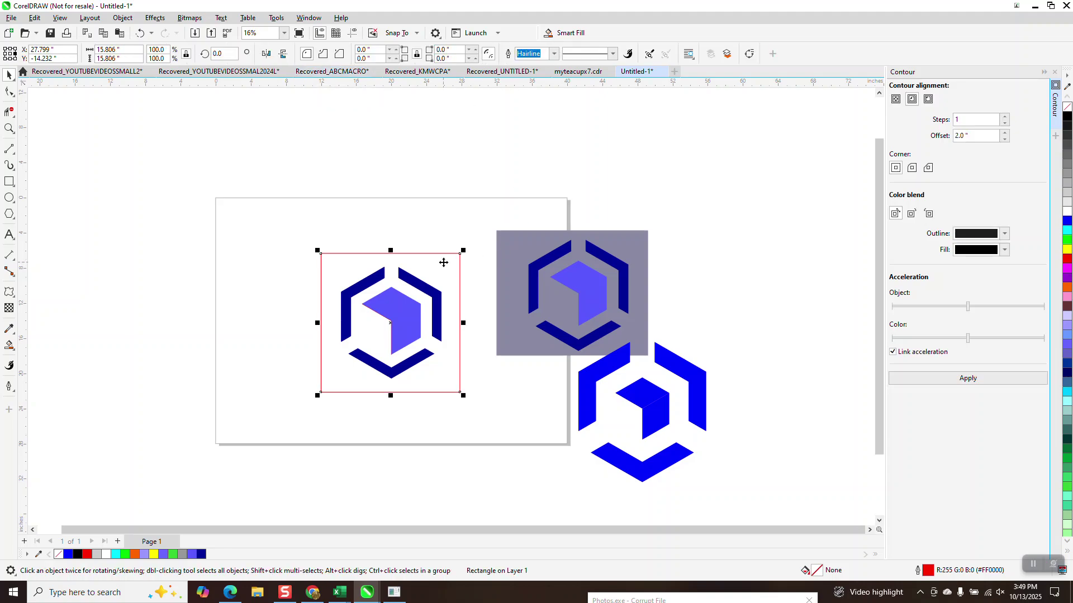
key("Left")
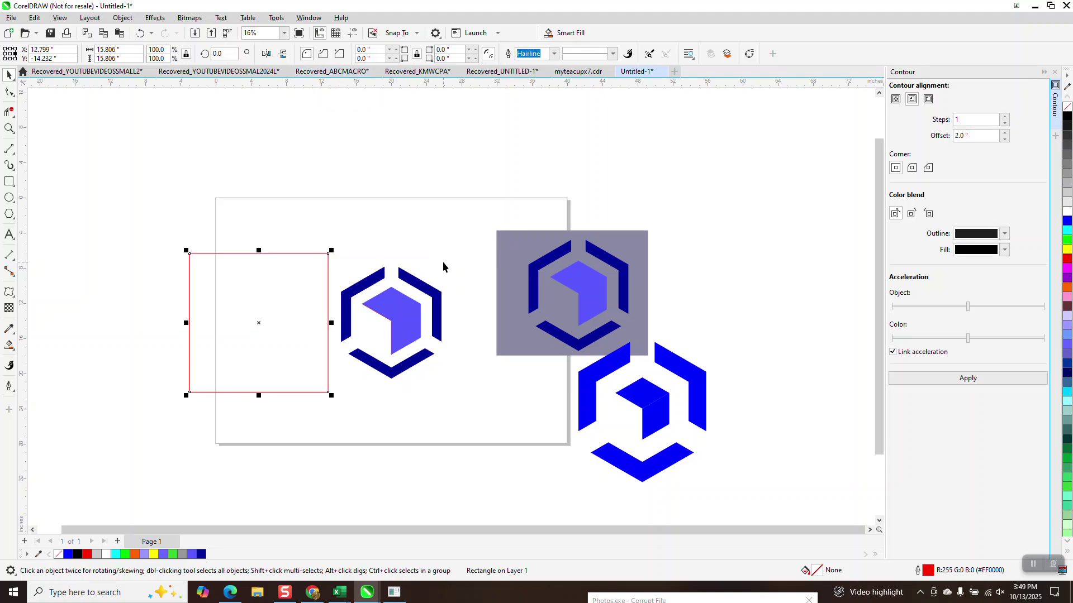
Smart Fill the square with the gray-purple sampled from the reference image's background, using no outline
left_click(15, 352)
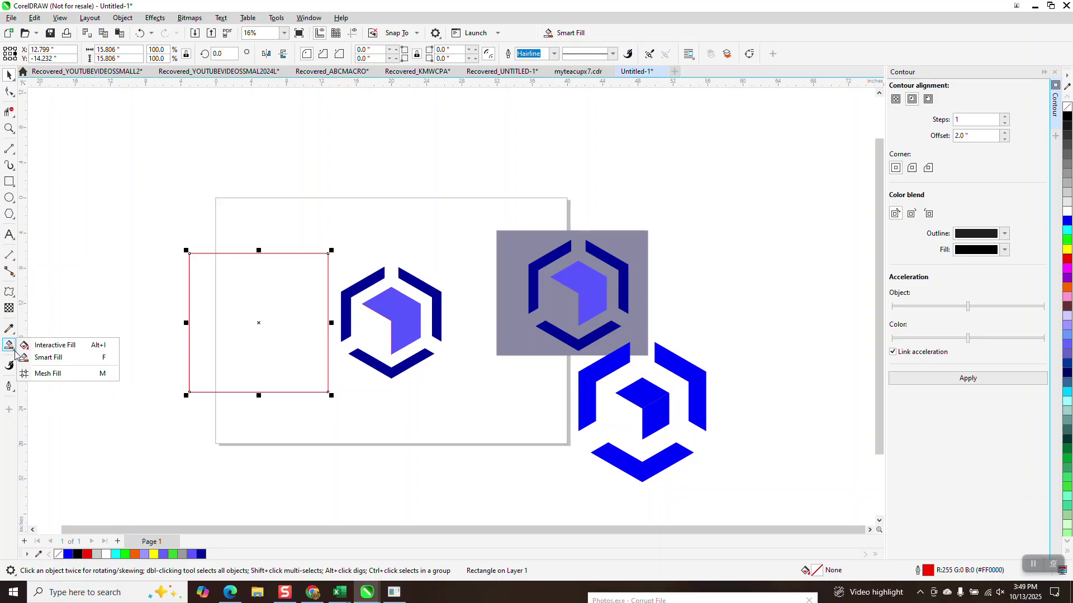
left_click(41, 356)
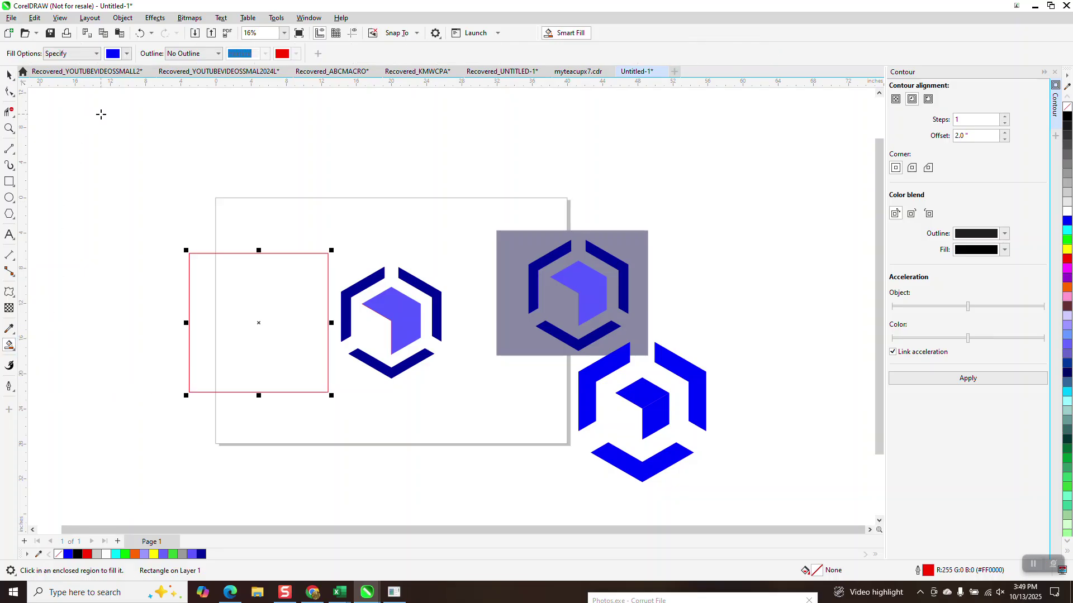
left_click(127, 54)
left_click(220, 235)
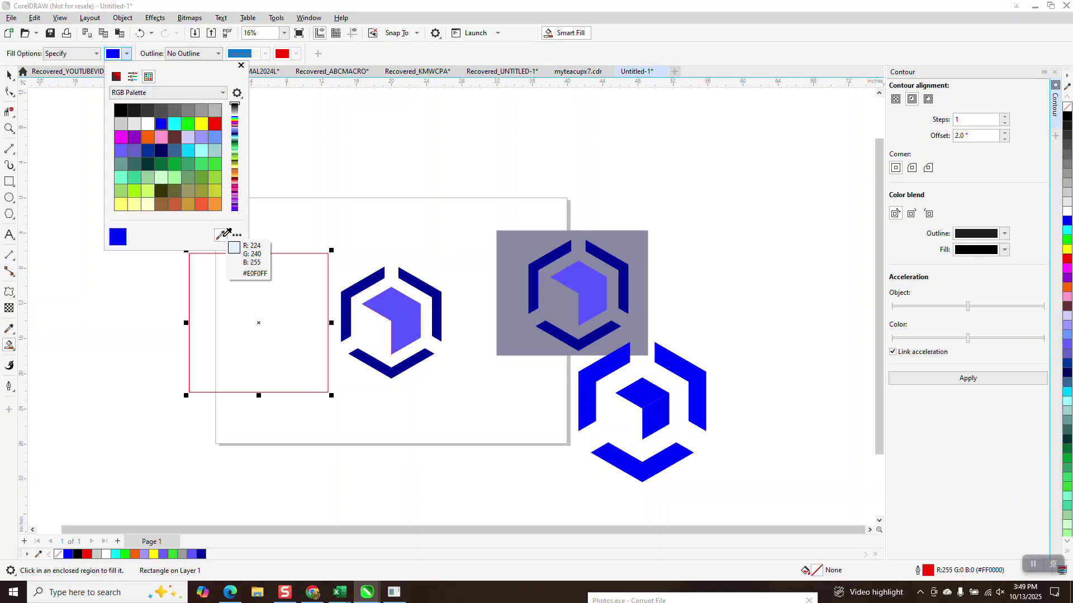
left_click(508, 259)
left_click(278, 295)
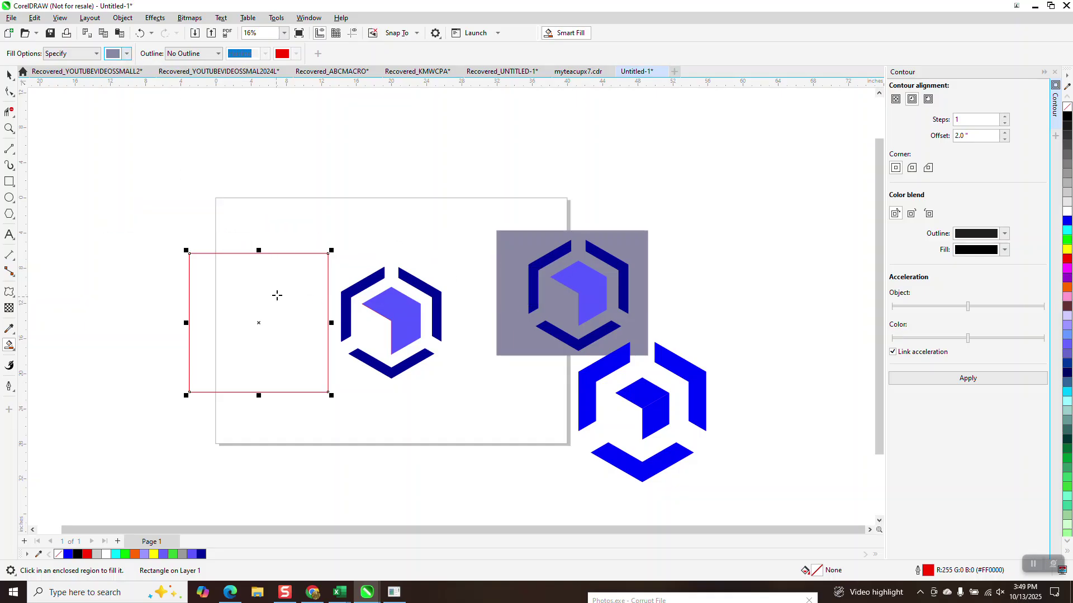
left_click(277, 295)
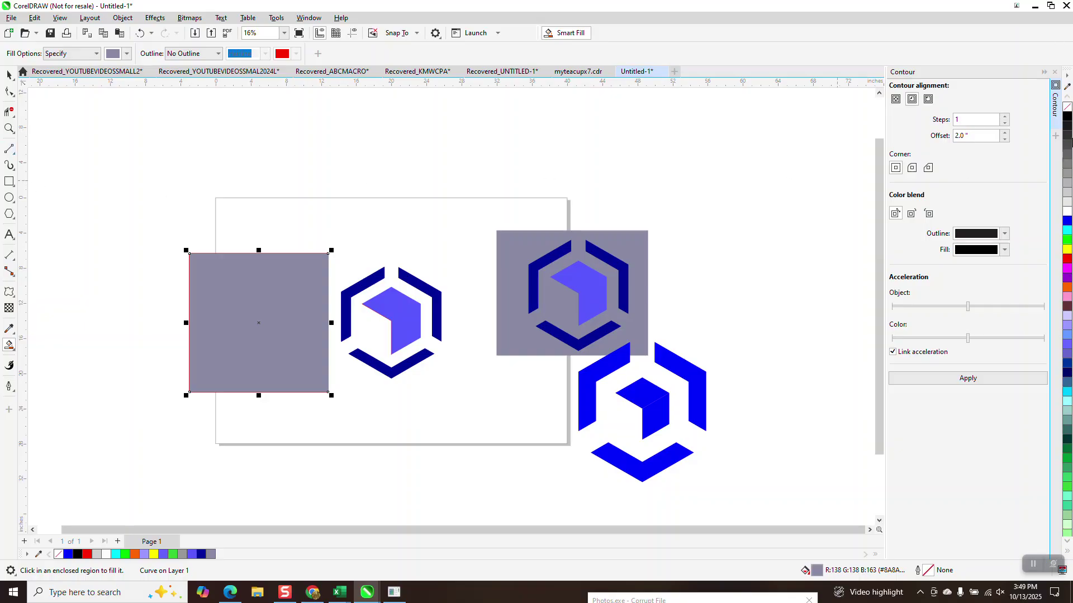
Move the filled square over the rebuilt logo, send it to the back of the page, and delete the leftover red outline square
left_click(10, 75)
left_click_drag(235, 293, 382, 297)
left_click(123, 18)
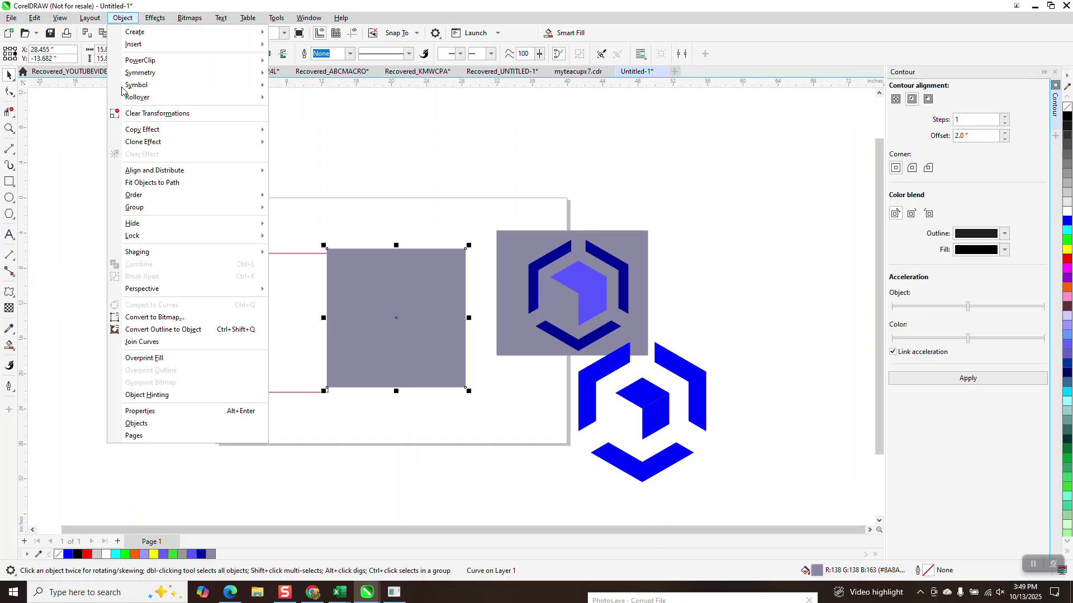
mouse_move(143, 195)
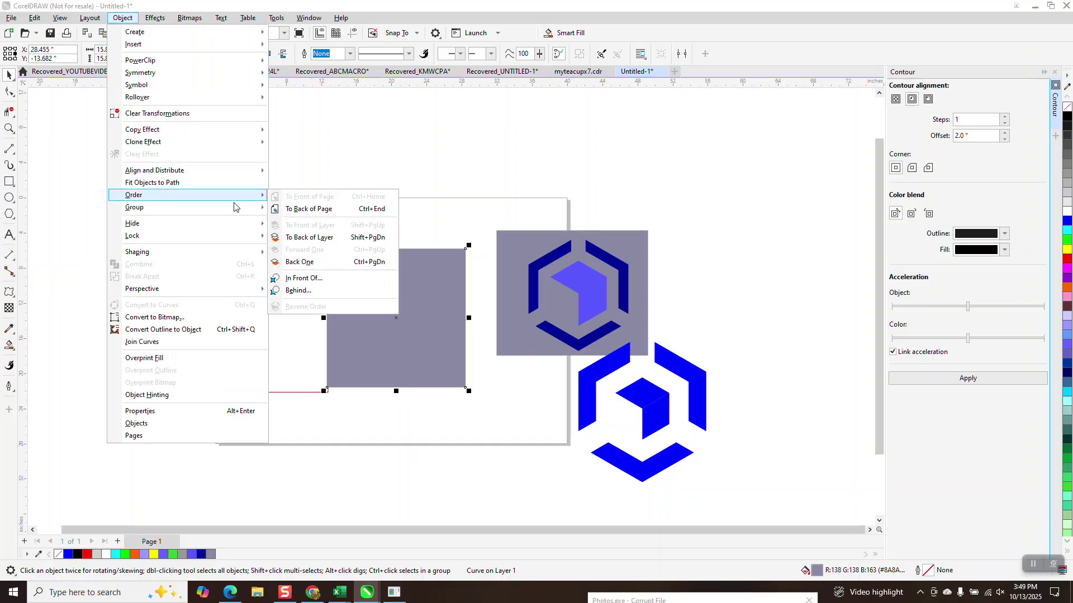
left_click(276, 211)
left_click(281, 273)
key("Delete")
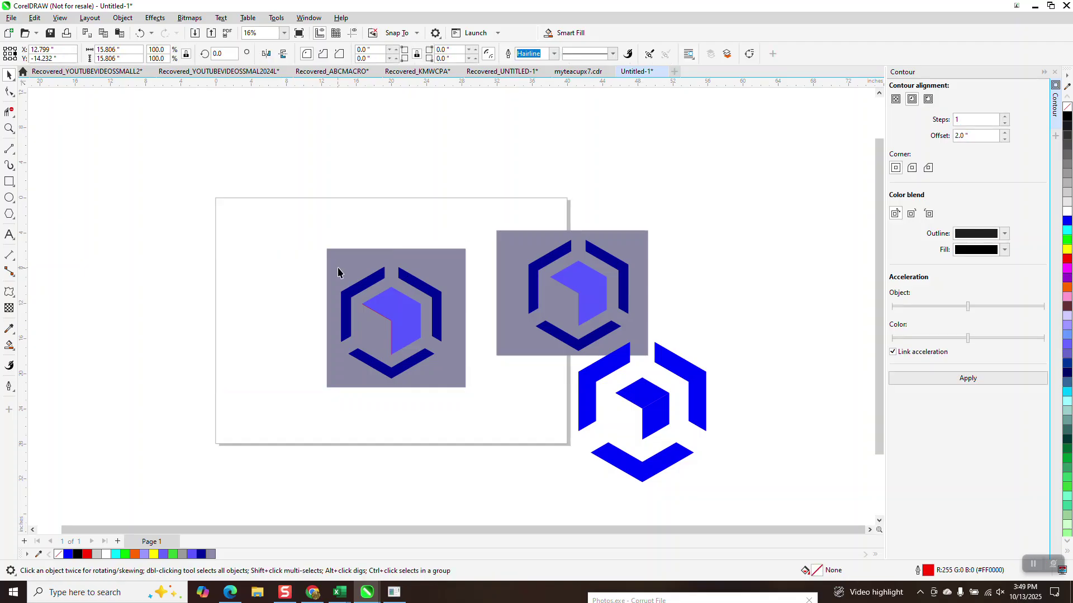
Shift the background square slightly to center it behind the logo, and move the reference image directly beside it for comparison
left_click(363, 261)
left_click_drag(362, 258, 357, 260)
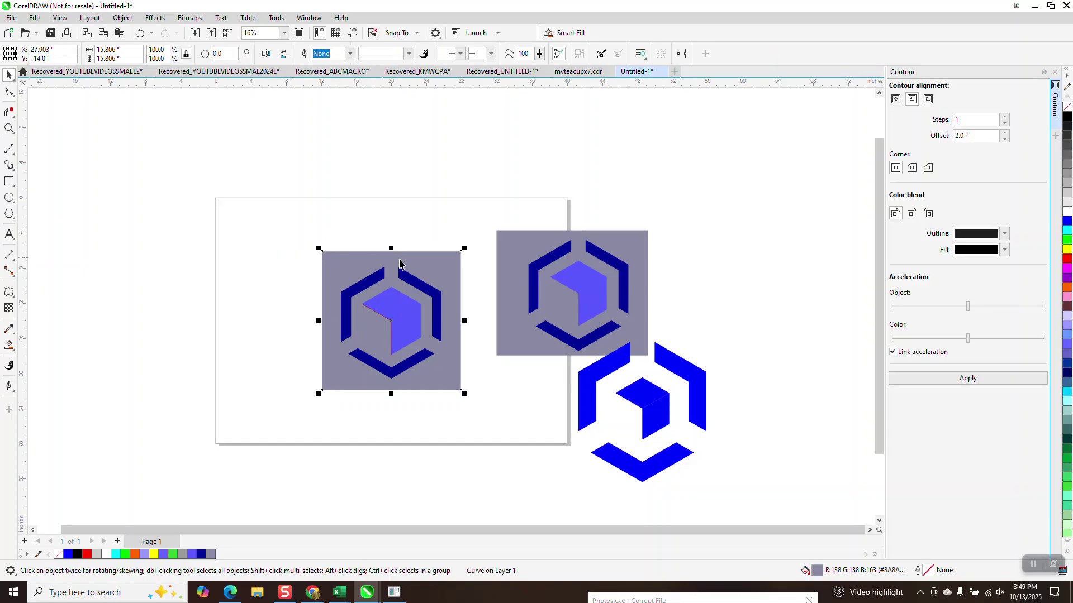
left_click_drag(525, 275, 477, 303)
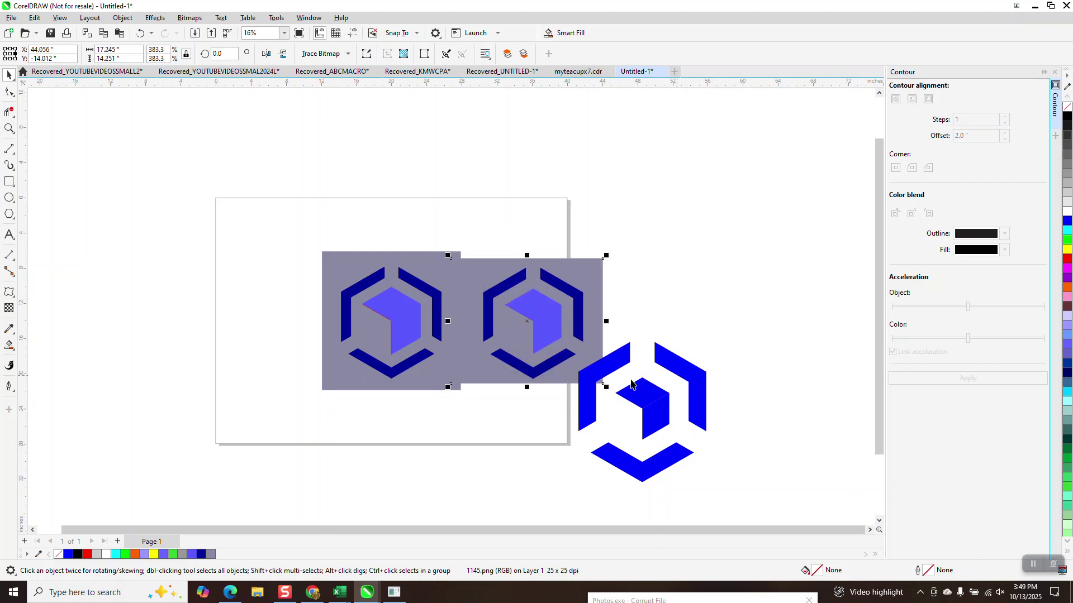
Delete all the pieces of the spare bright blue logo copy, both its outer segments and its cube faces
left_click(663, 375)
key("Delete")
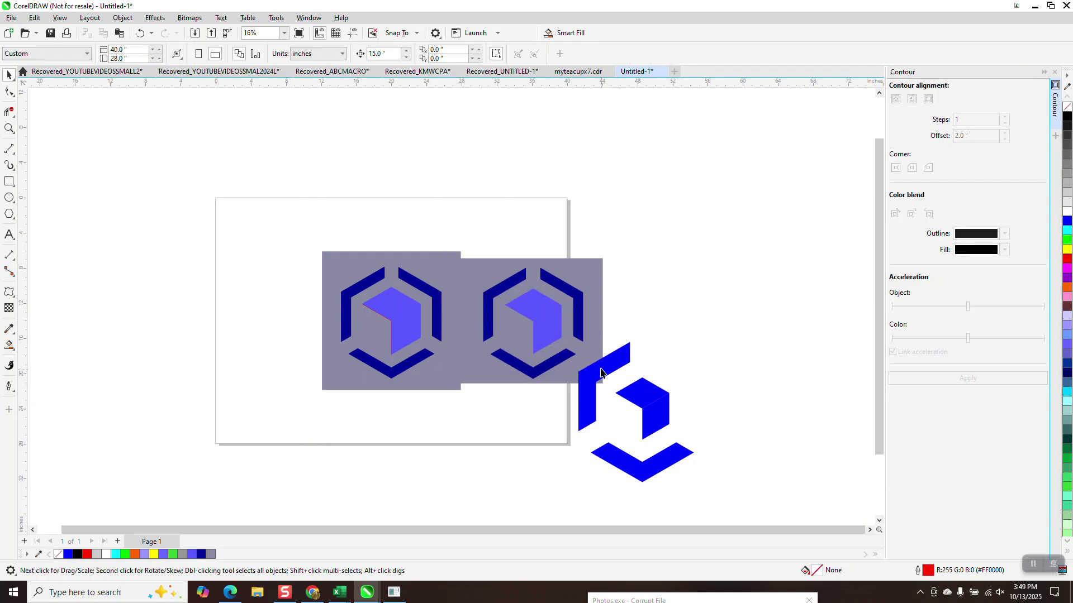
left_click(602, 370)
key("Delete")
left_click(640, 393)
key("Delete")
left_click(674, 456)
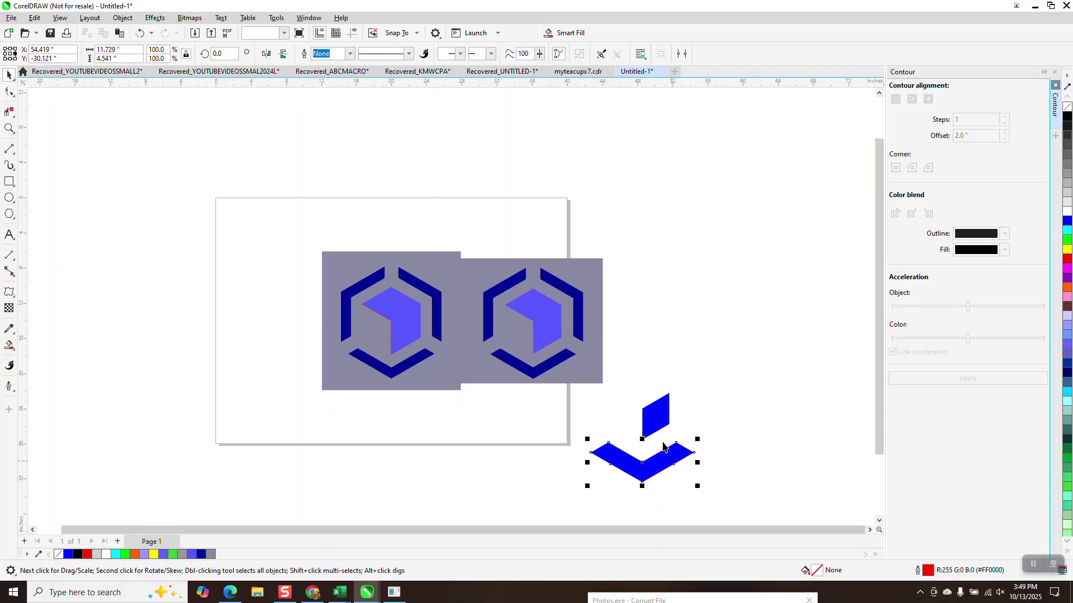
key("Delete")
left_click(660, 437)
key("Delete")
left_click(648, 422)
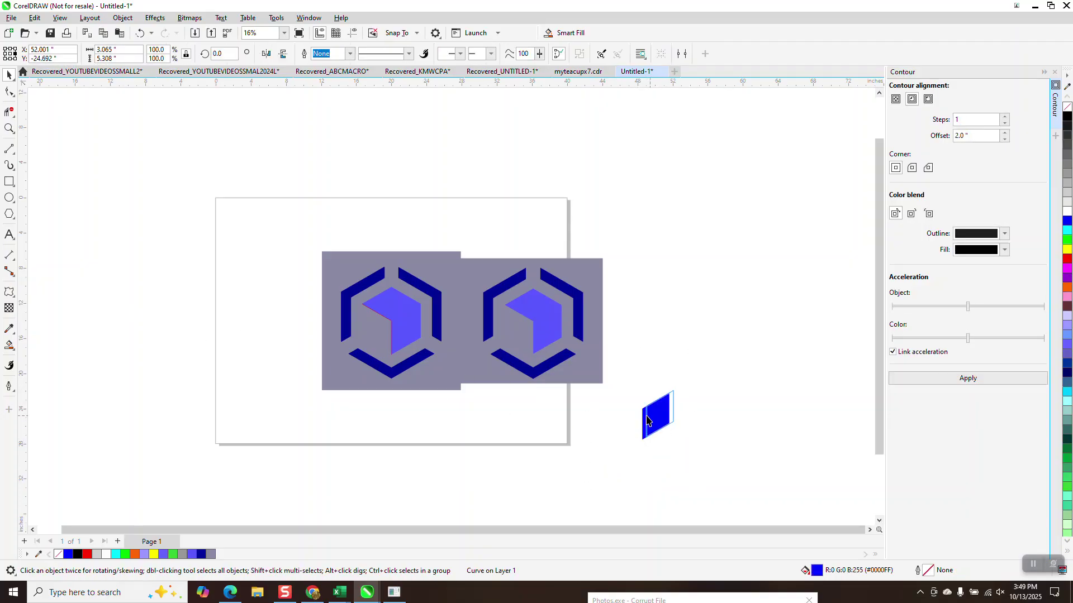
key("Delete")
Examine close up the edge quality of the rebuilt vector logo and of the reference image
left_click(6, 132)
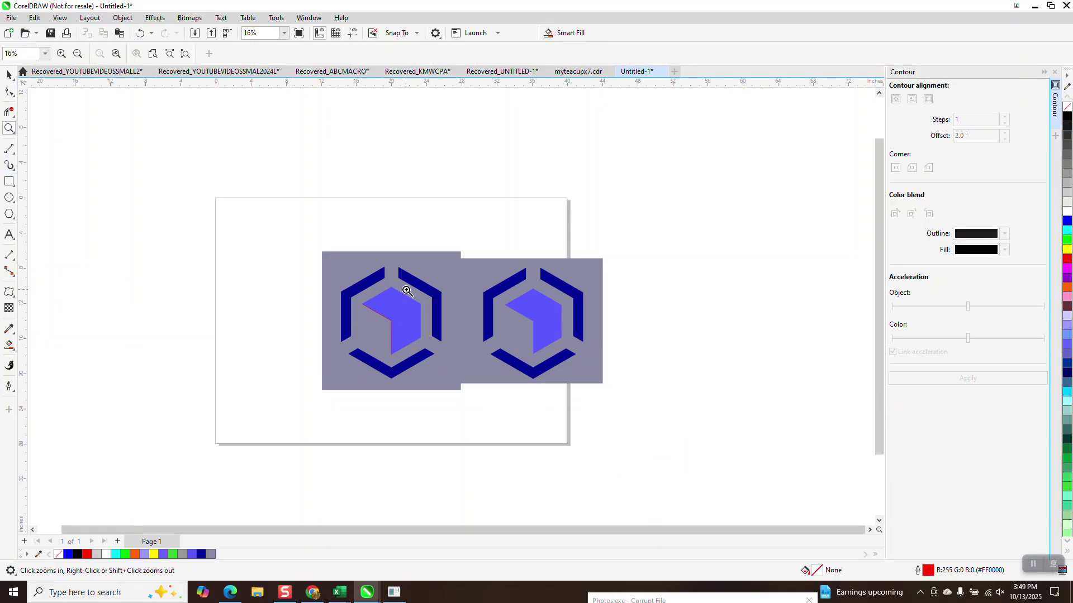
left_click_drag(416, 282, 455, 316)
scroll(409, 282, "down", 1)
scroll(407, 281, "down", 1)
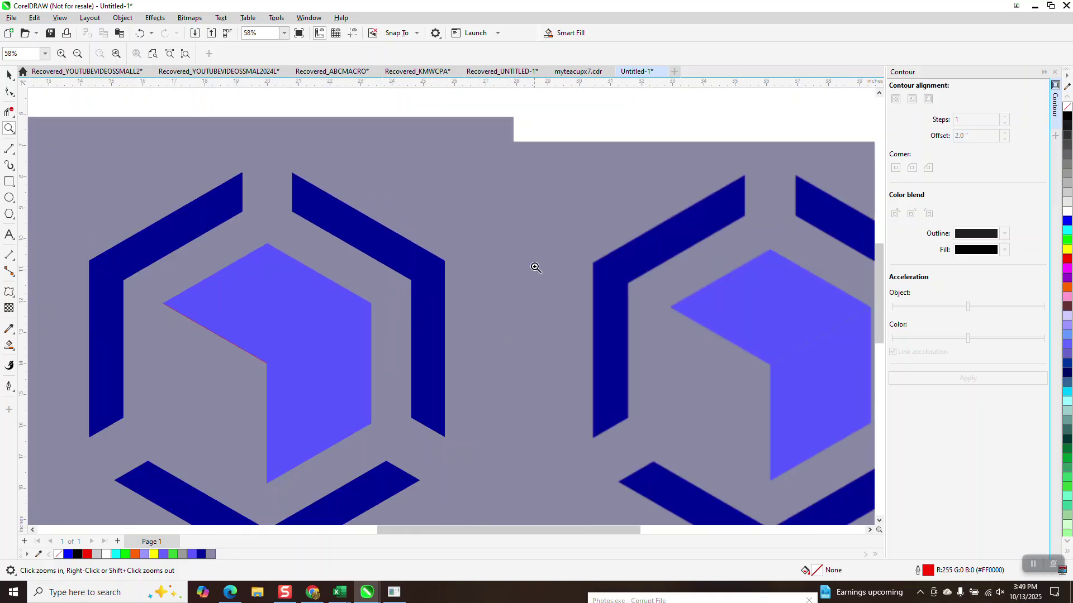
left_click_drag(589, 257, 664, 315)
scroll(486, 291, "down", 1)
scroll(414, 276, "down", 3)
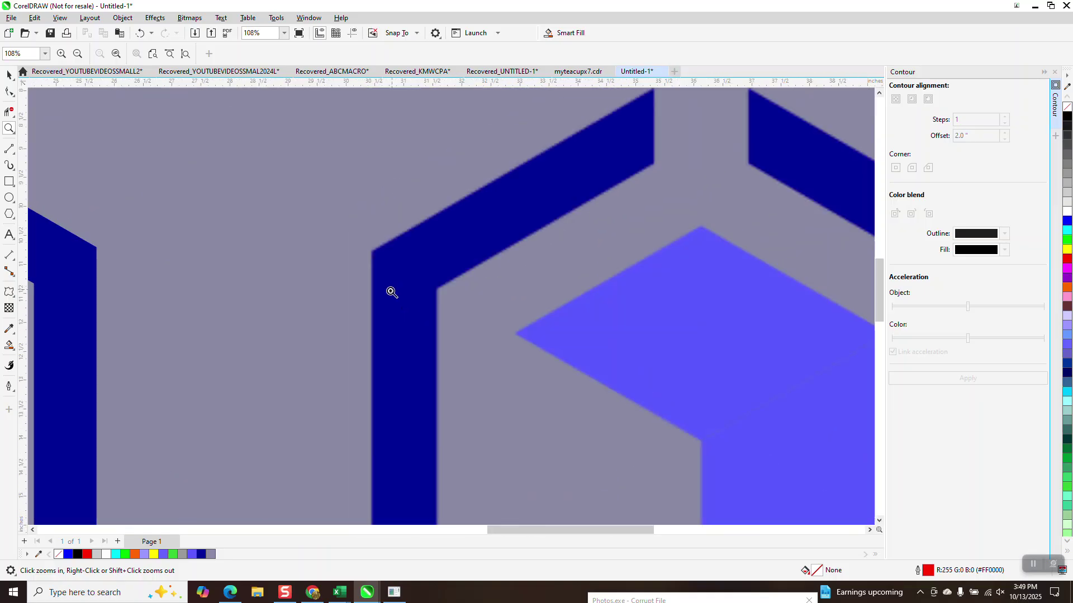